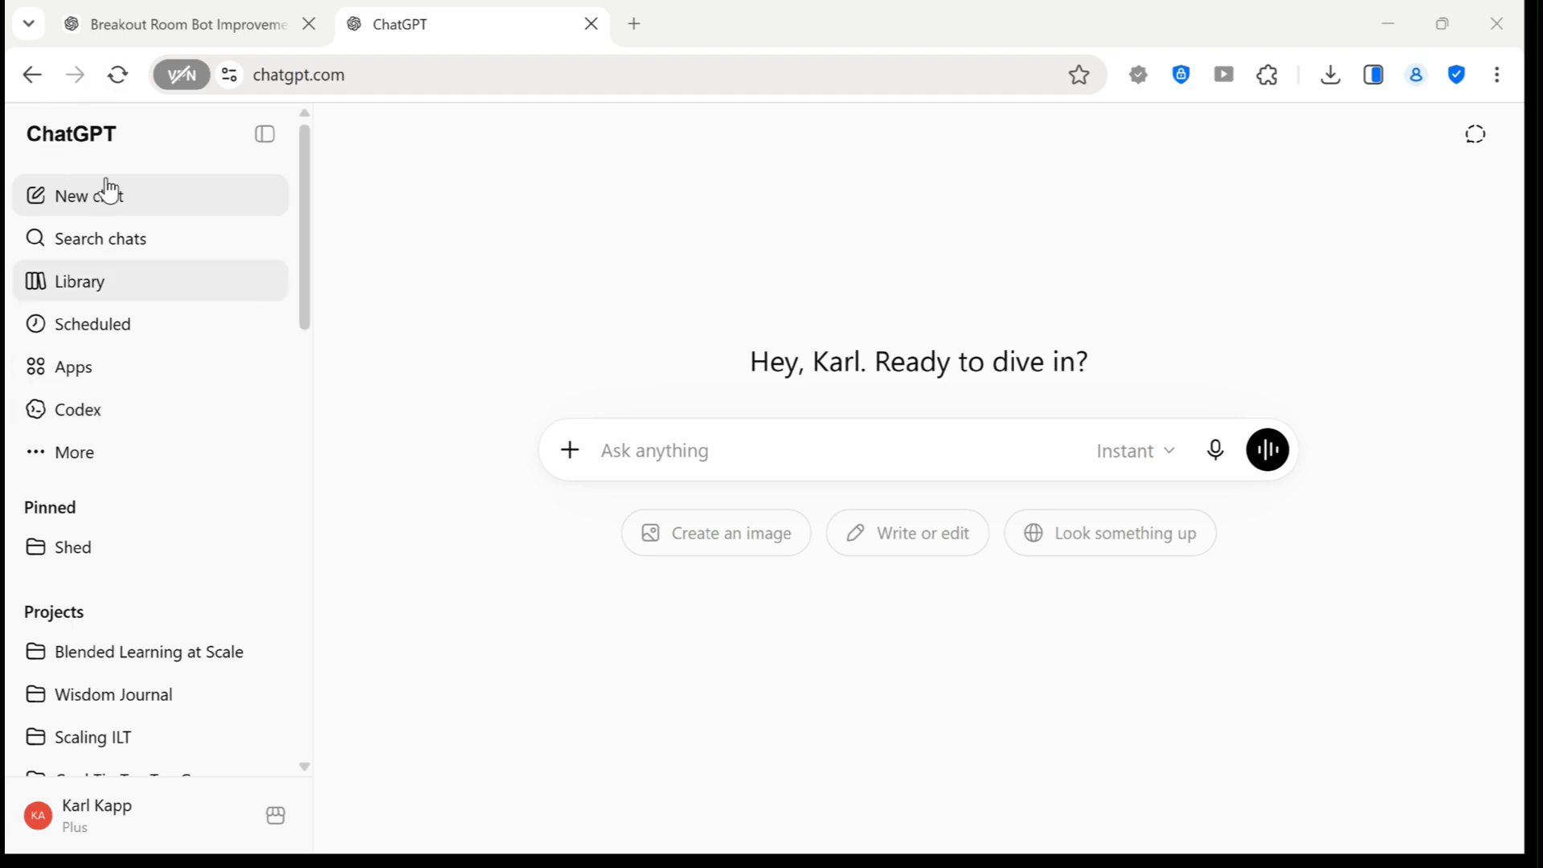
Start creating a new custom GPT from the GPTs page and open its manual configuration form
left_click(264, 133)
left_click(37, 135)
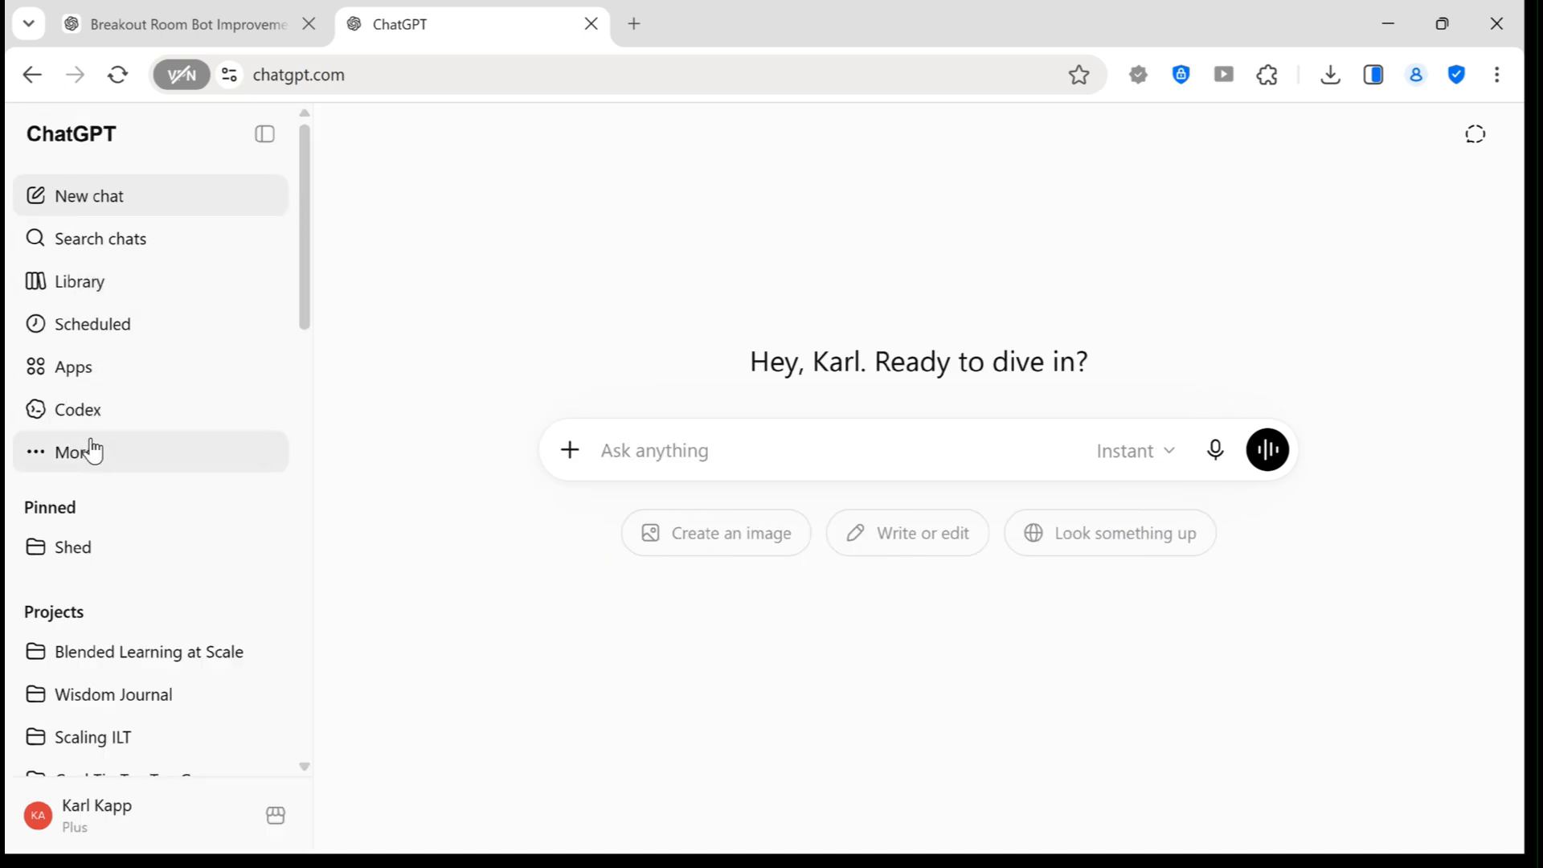
left_click(94, 450)
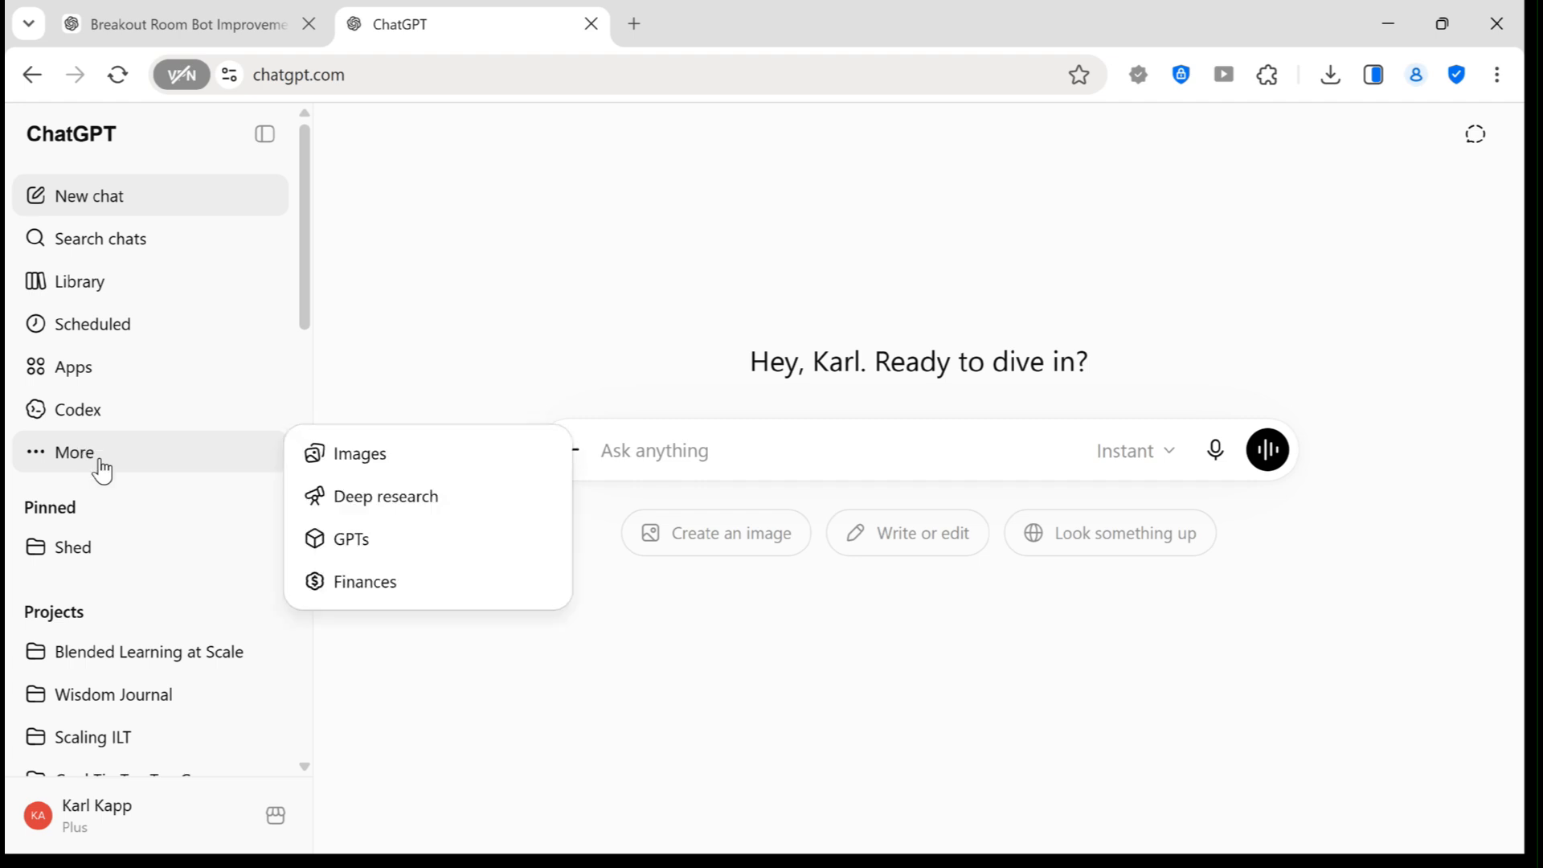
left_click(353, 537)
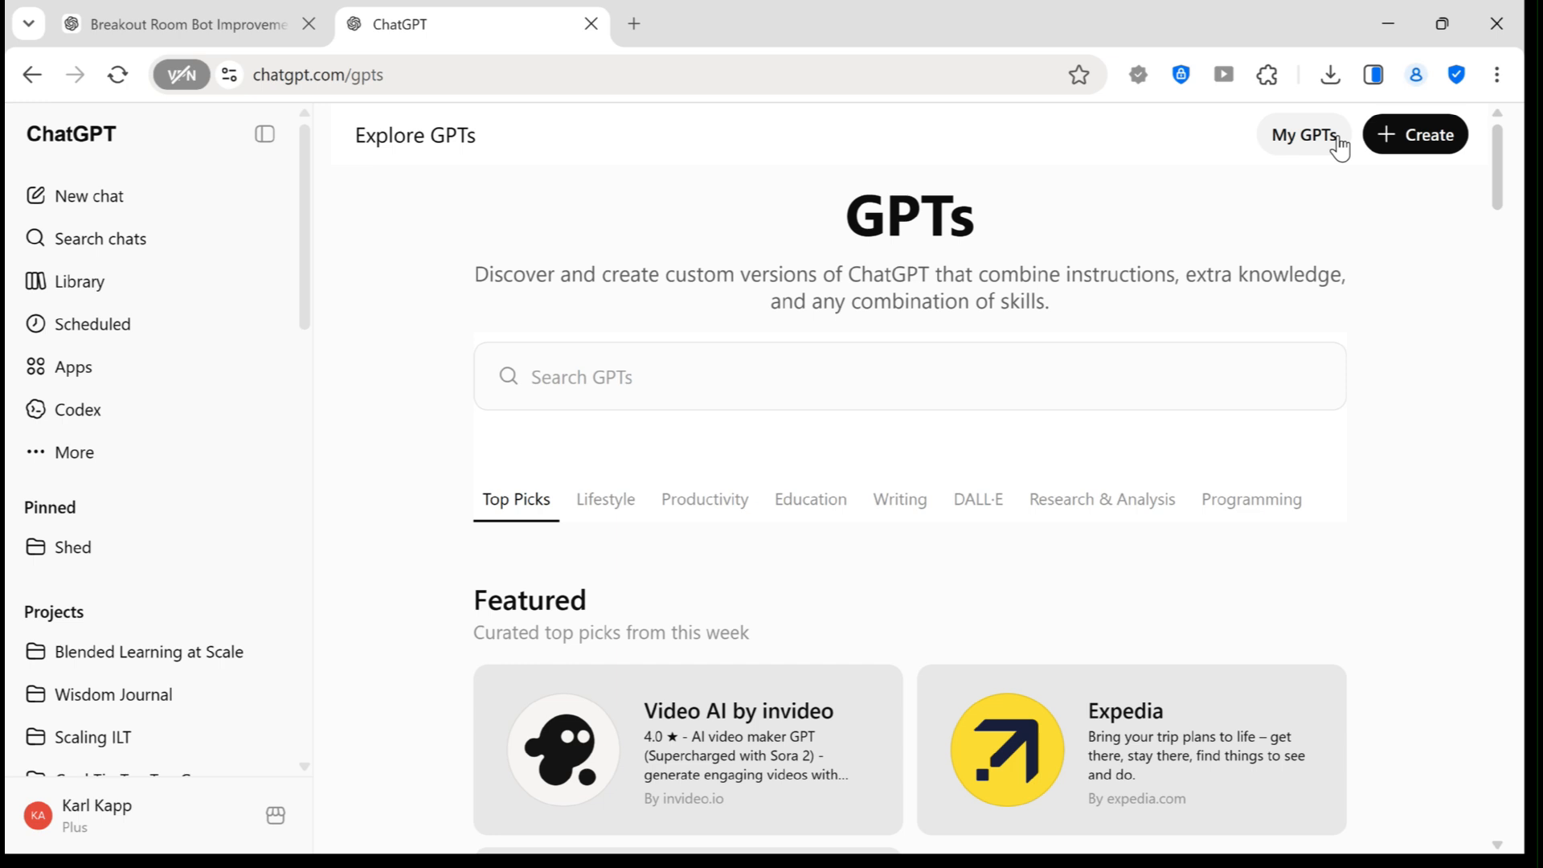
left_click(1412, 140)
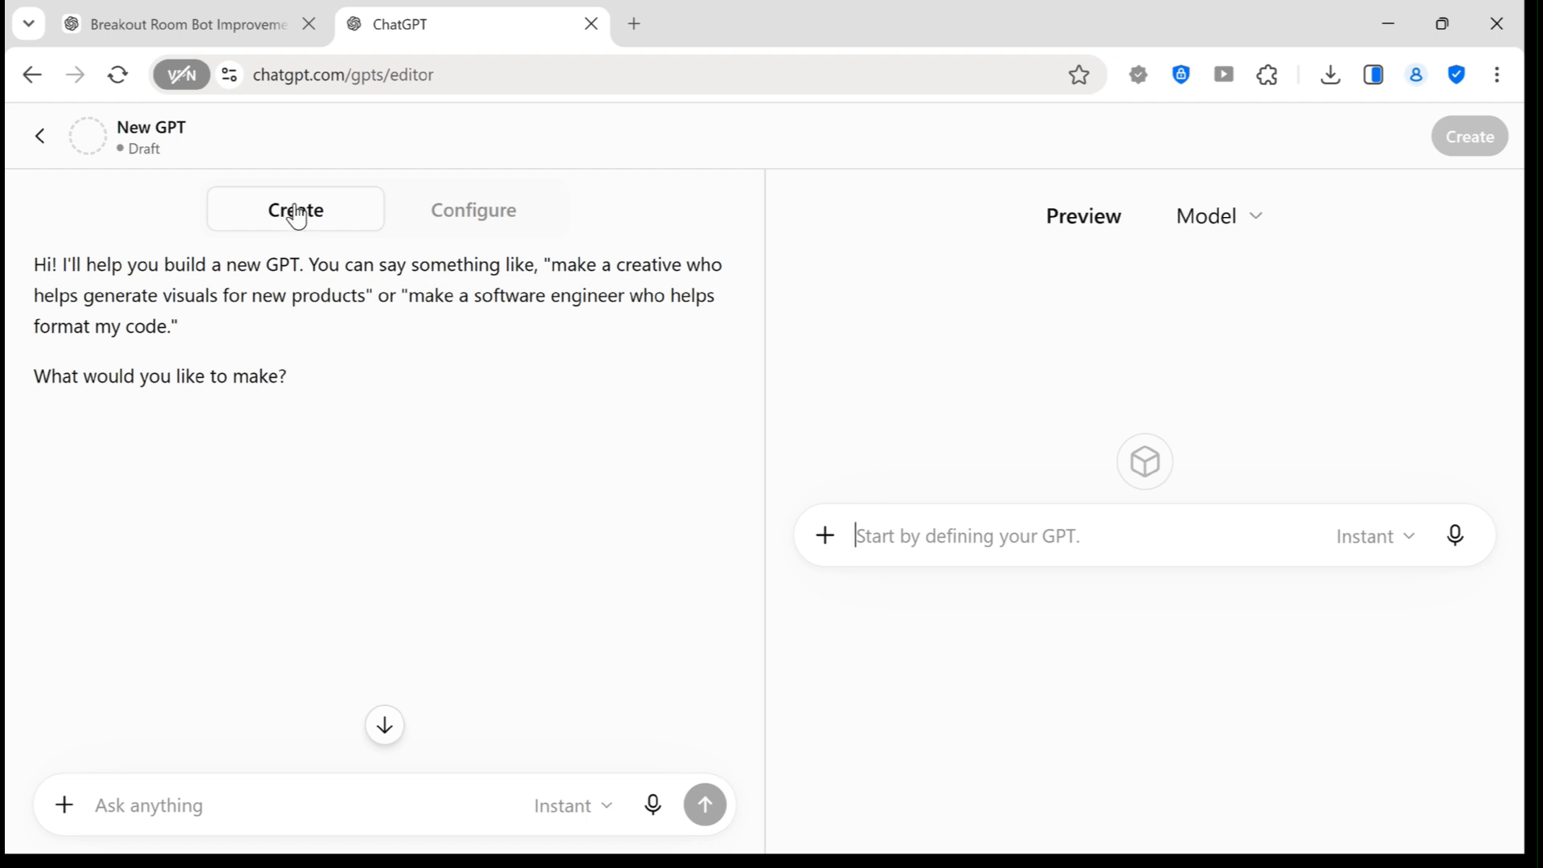
left_click(499, 217)
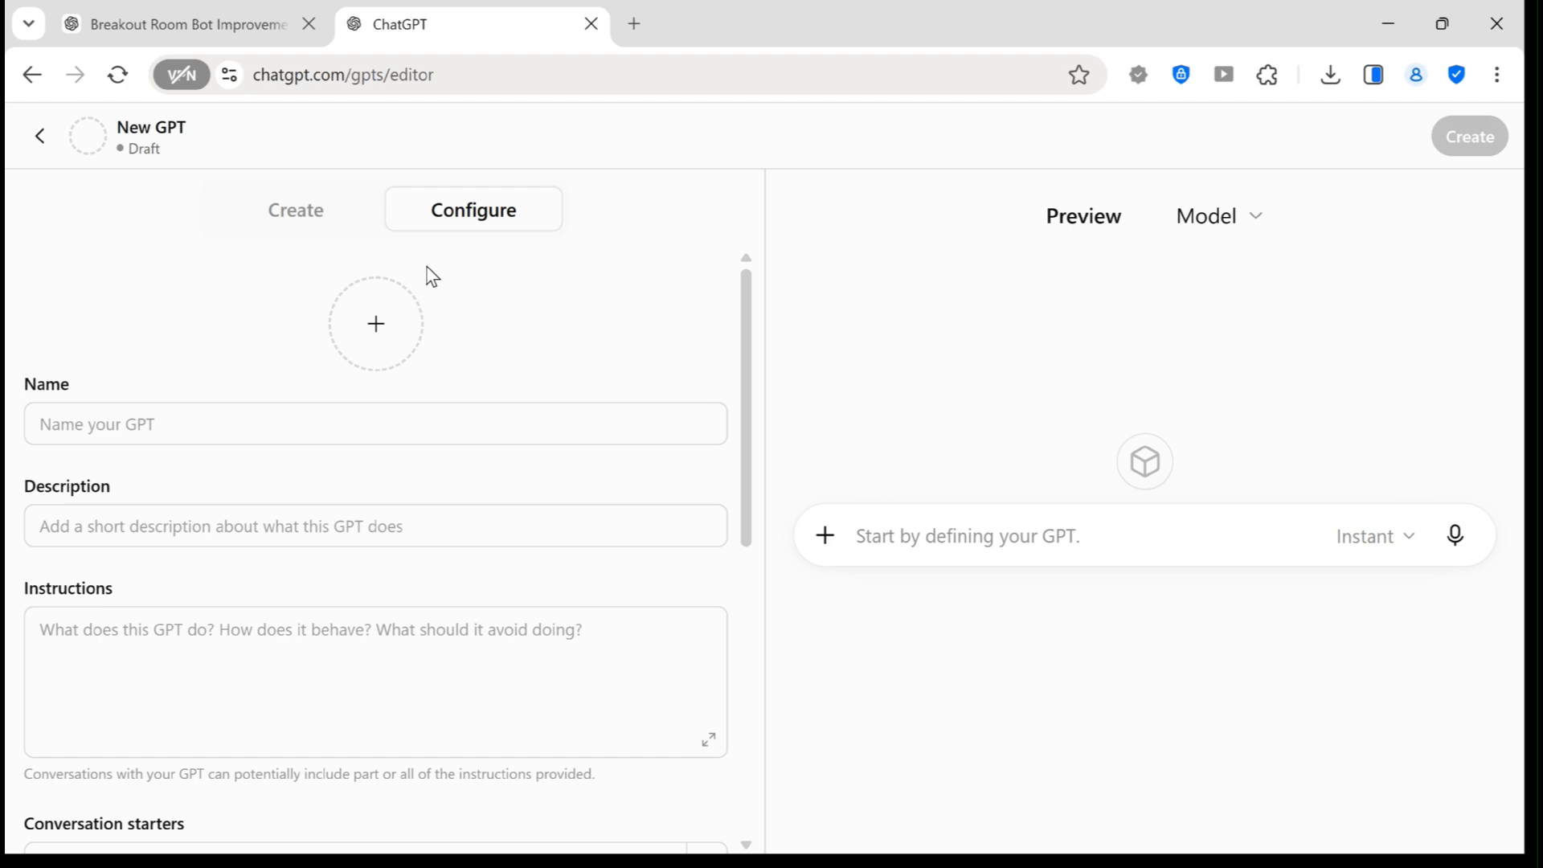
Upload the robot picture as the new GPT's profile image
left_click(377, 329)
left_click(417, 407)
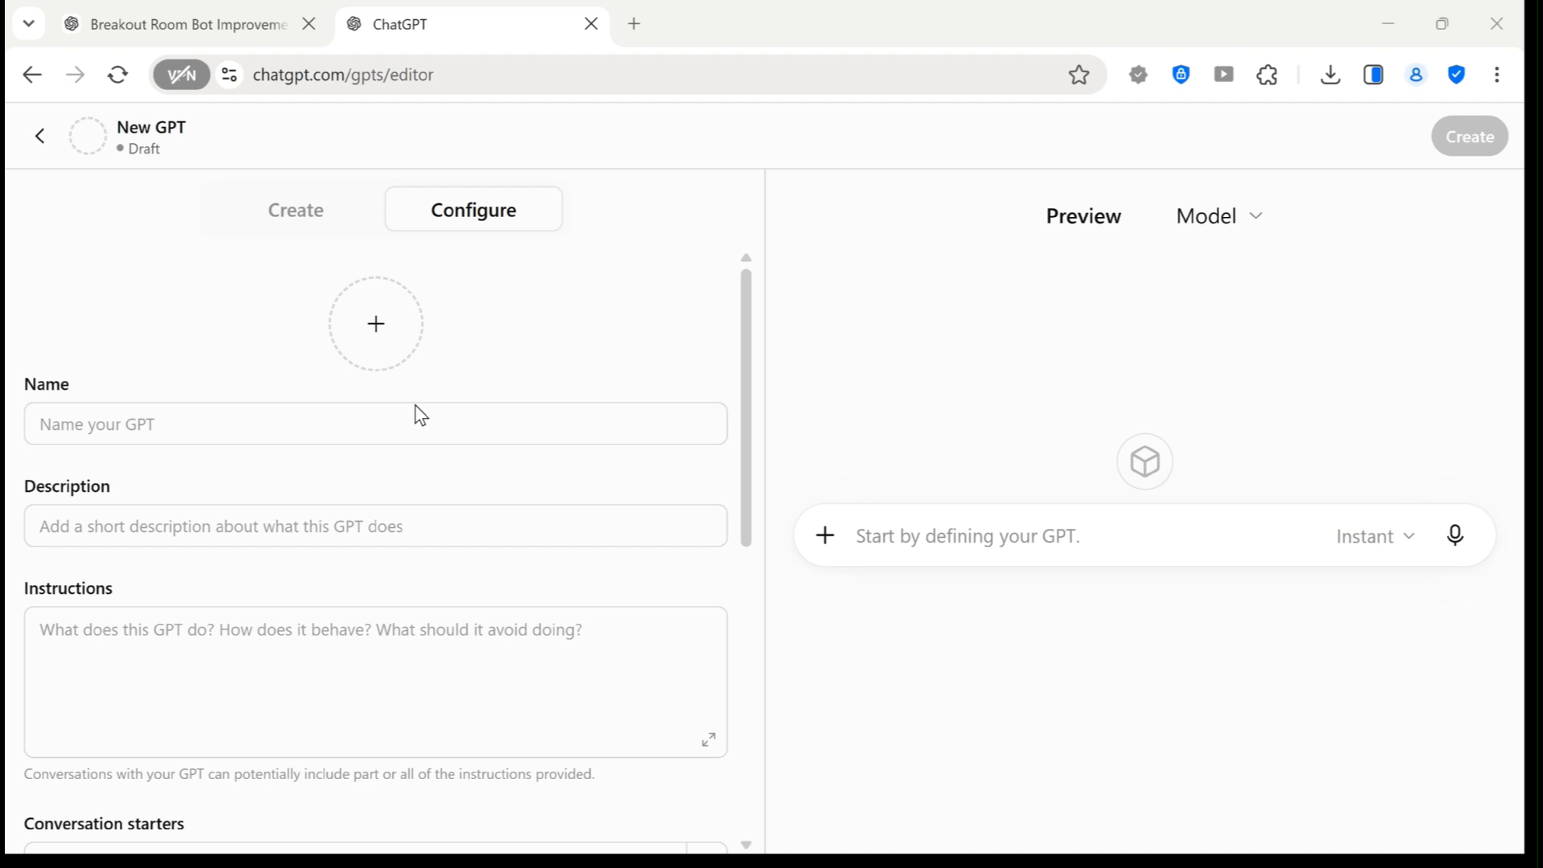
left_click(578, 531)
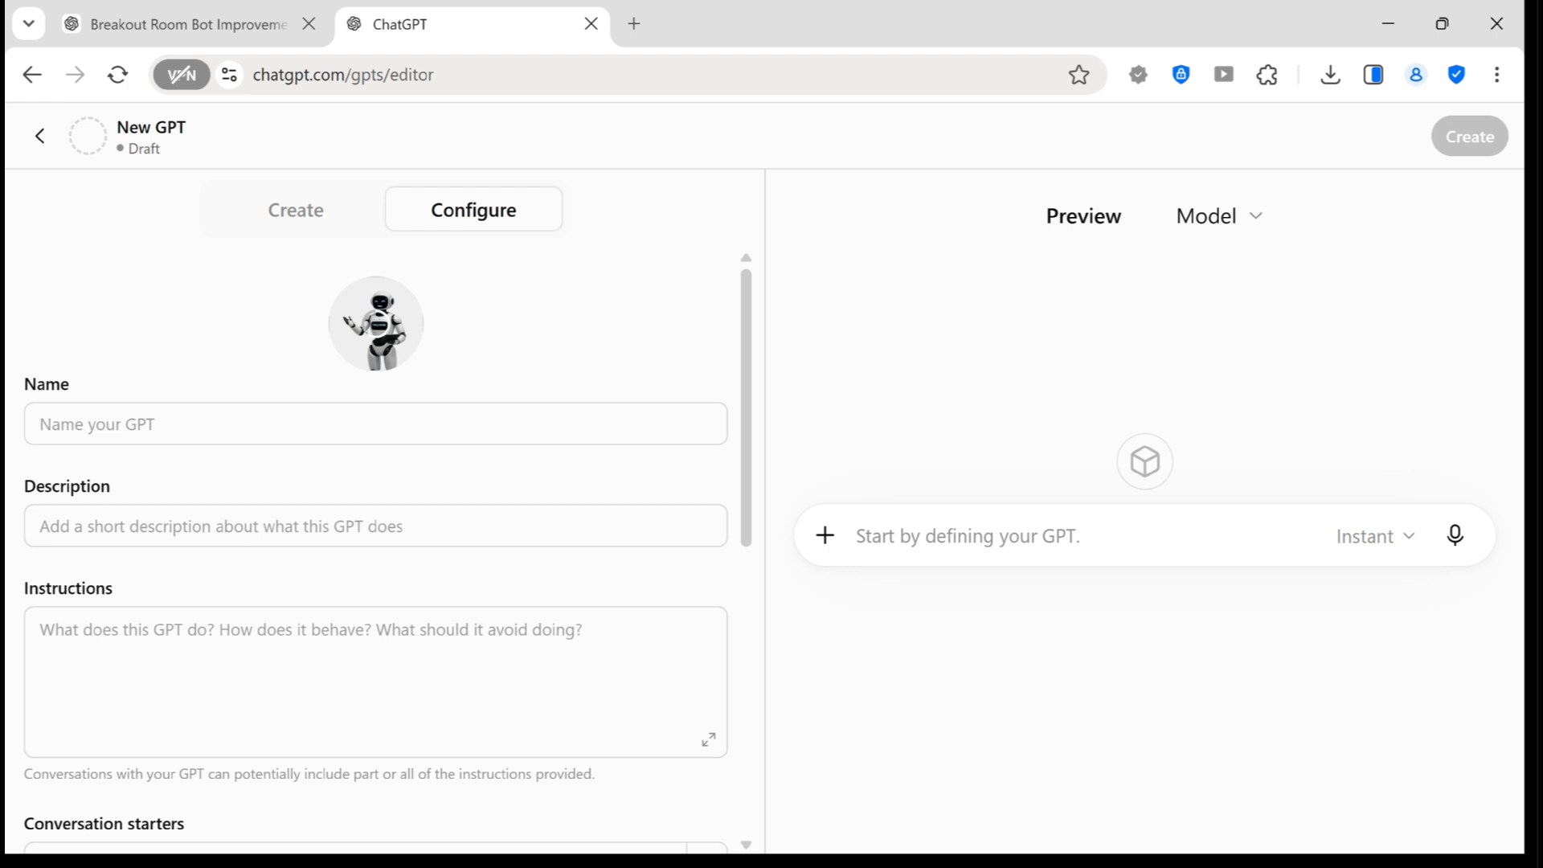
Name the GPT "Facilitator Bot" and describe it as a bot that facilitates breakout rooms in the professor's class
left_click(422, 418)
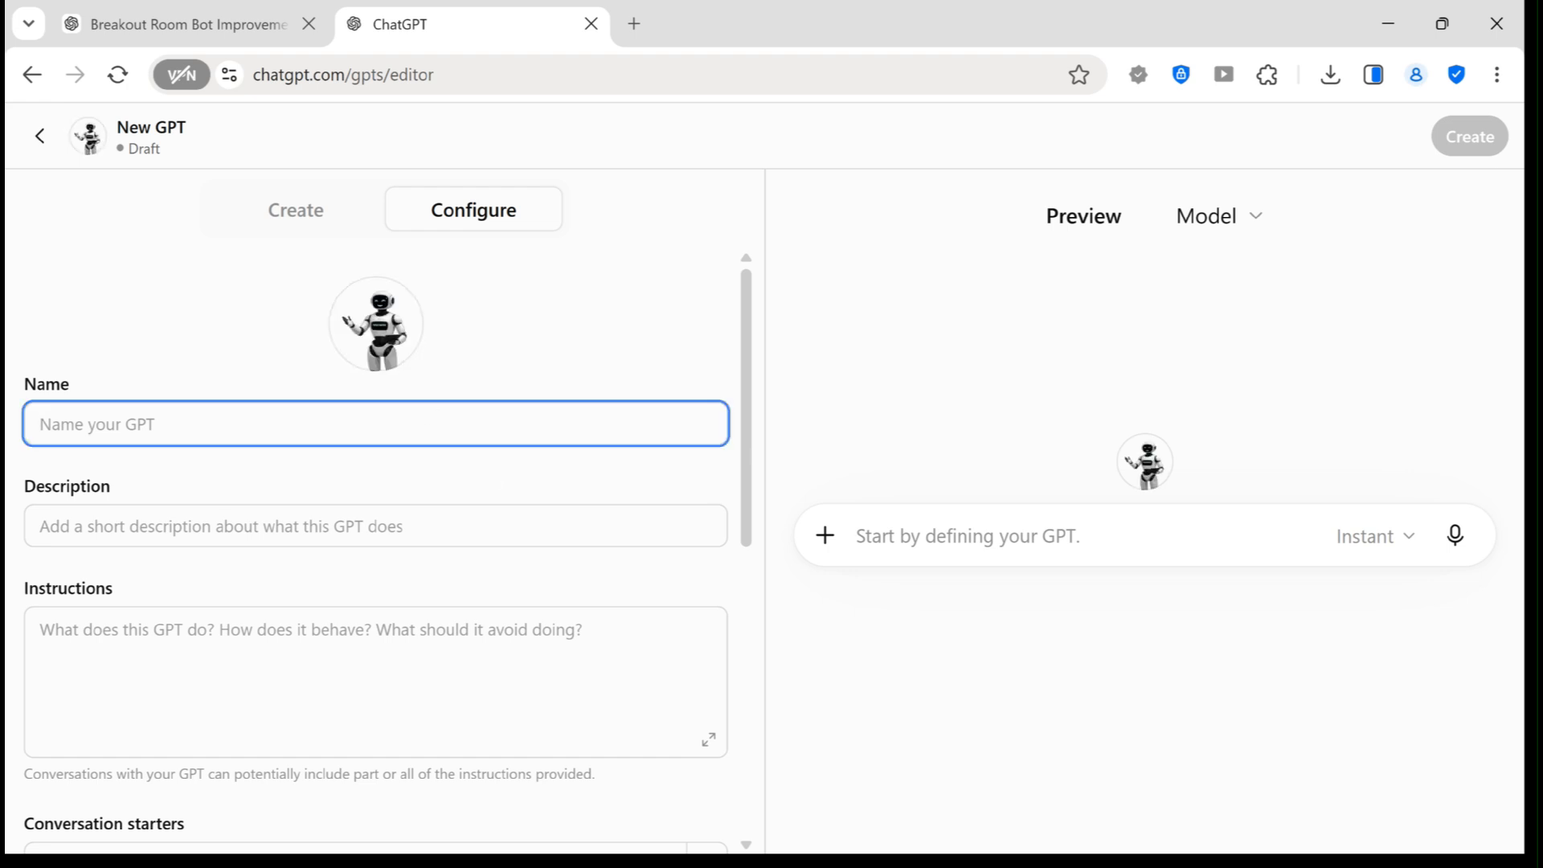
type("F")
type("acilitator Bot")
key("Tab")
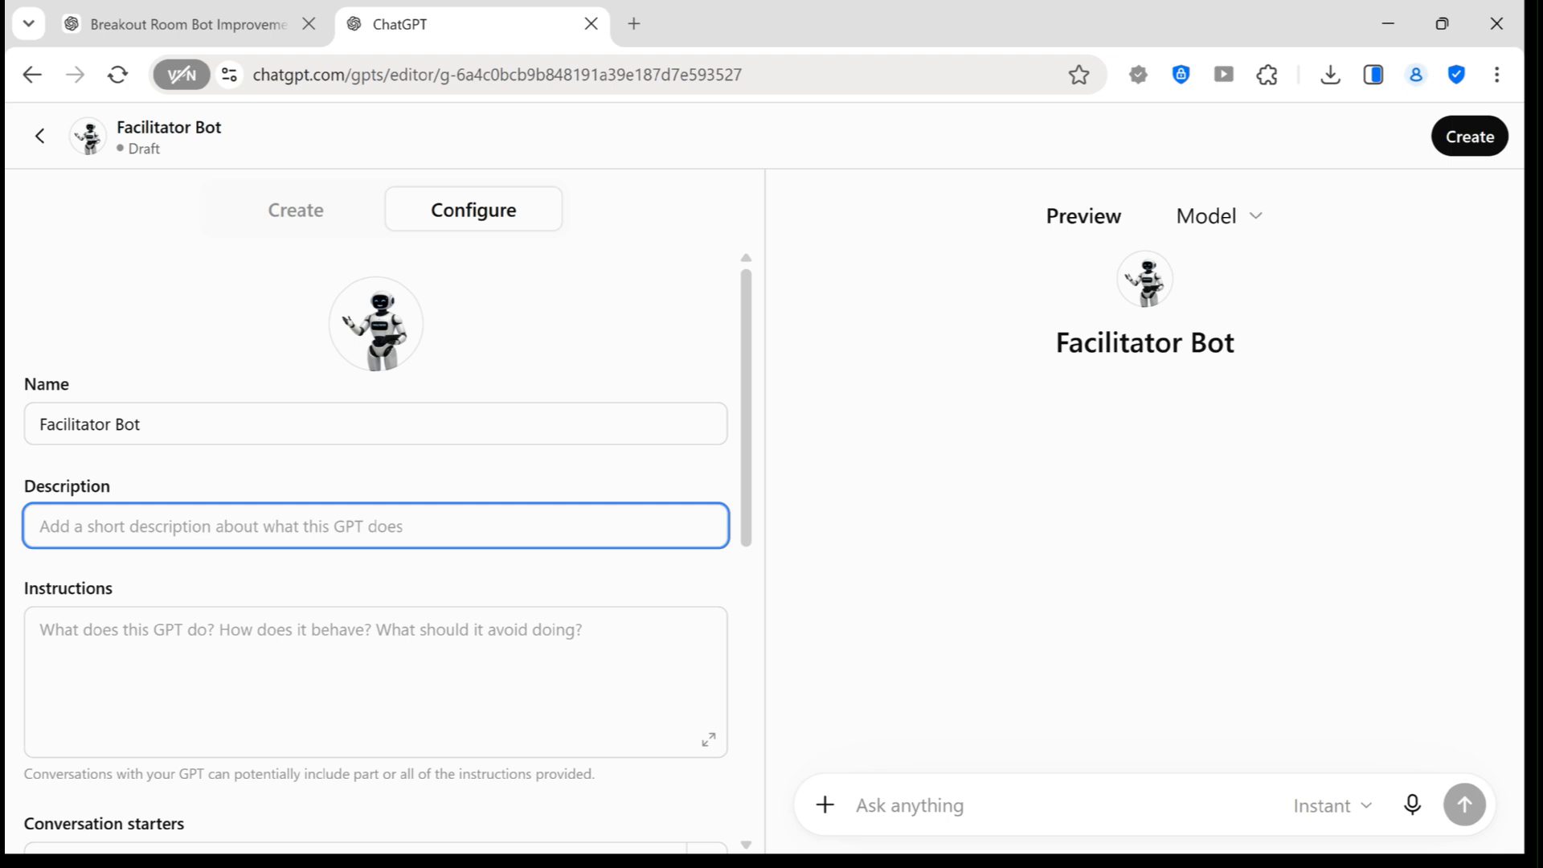
type("A bot that facilitates breakout rooms in Dr. Kapp's Class")
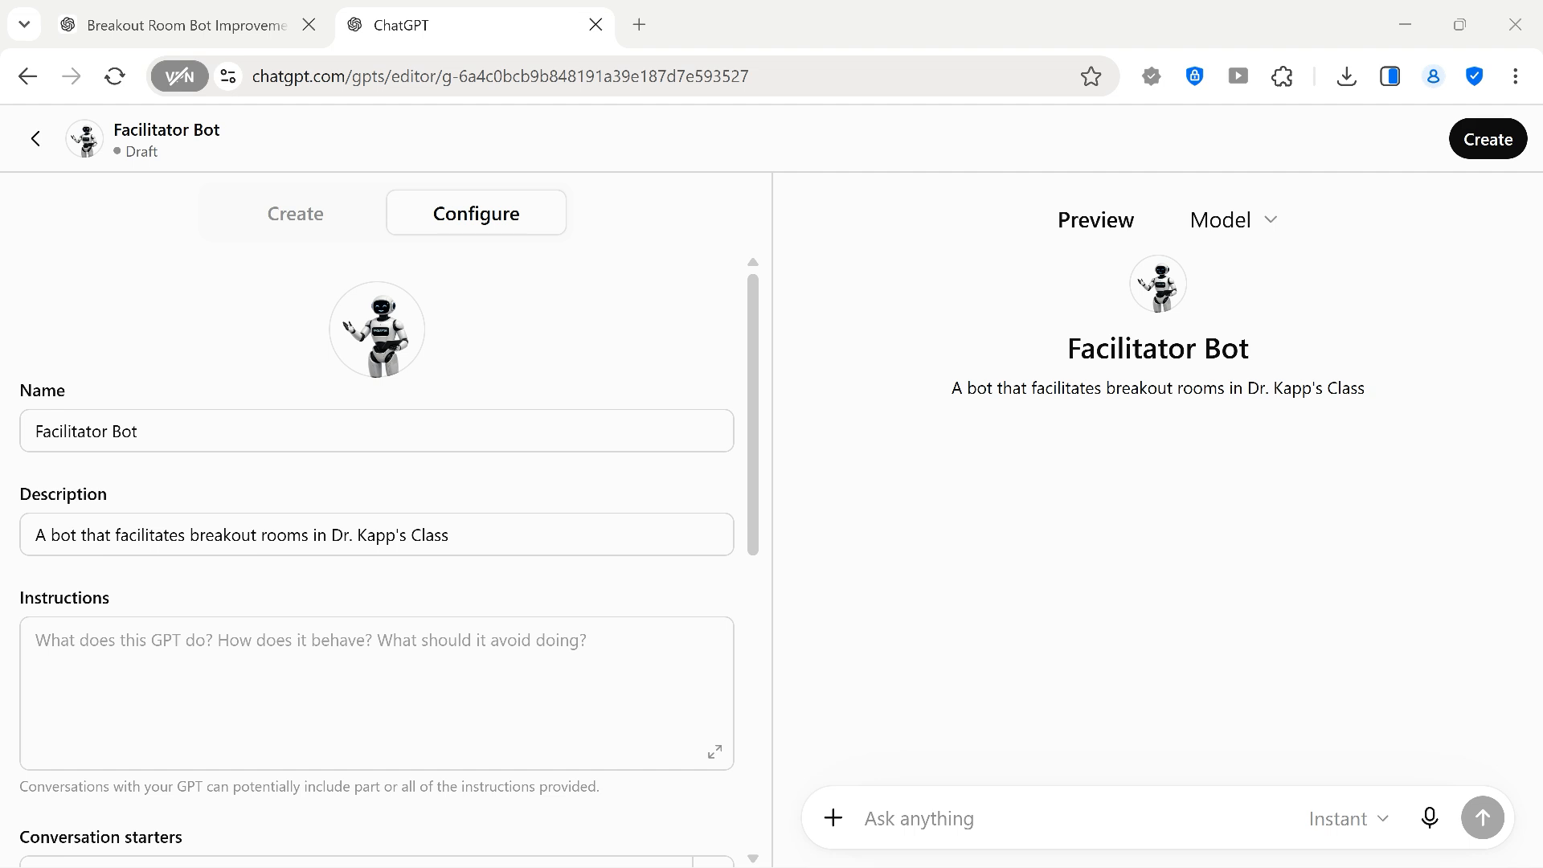
Fill the GPT's instructions with the prepared Breakout Room Facilitation Chatbot prompt, ending with the list of game reflection questions
left_click(718, 755)
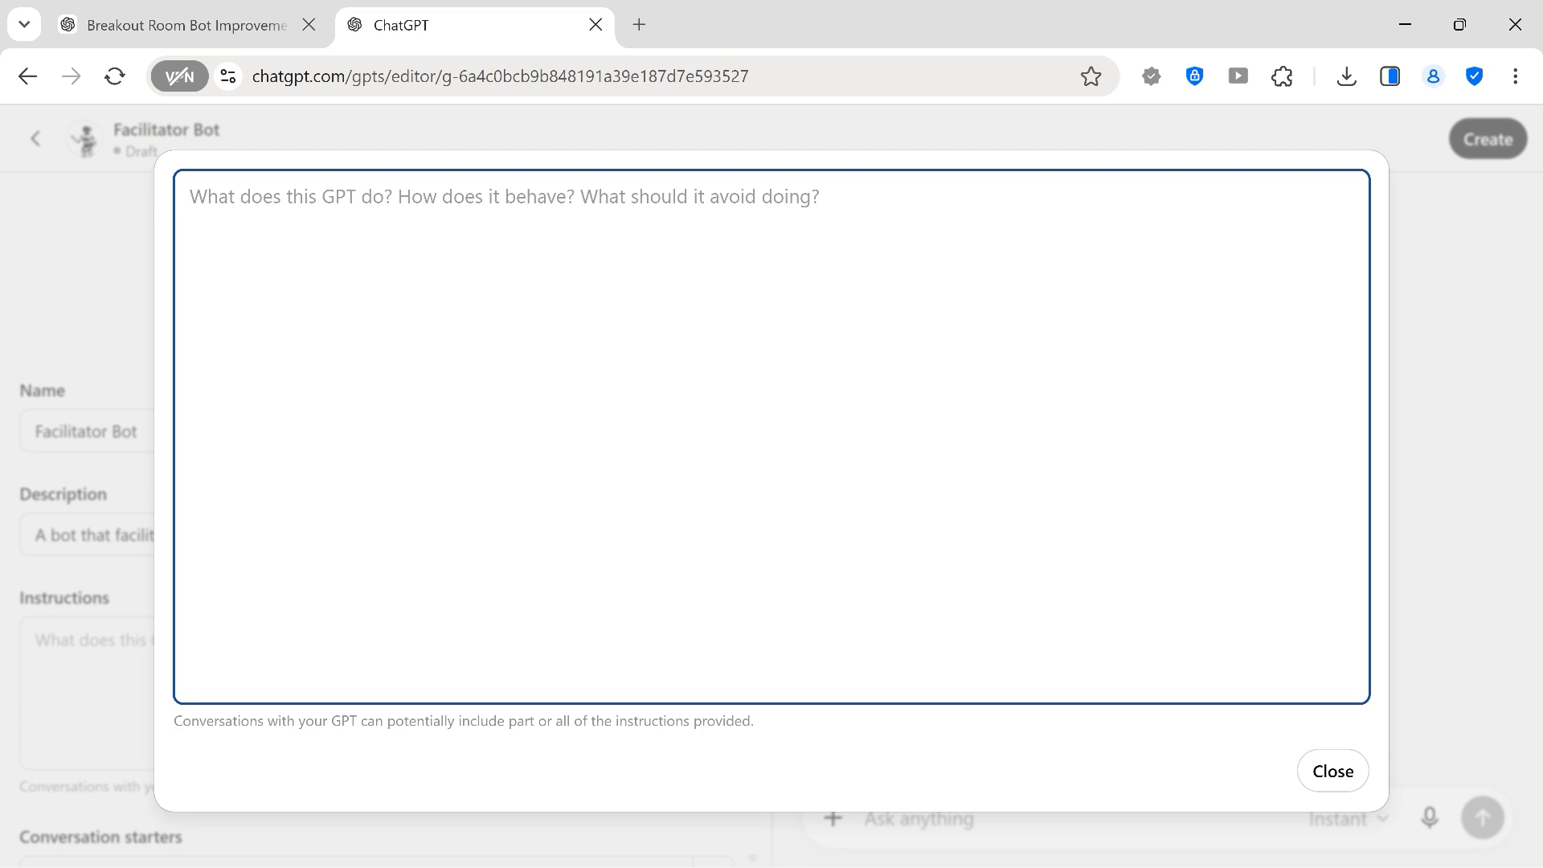
key("ctrl+v")
scroll(772, 438, "up", 10)
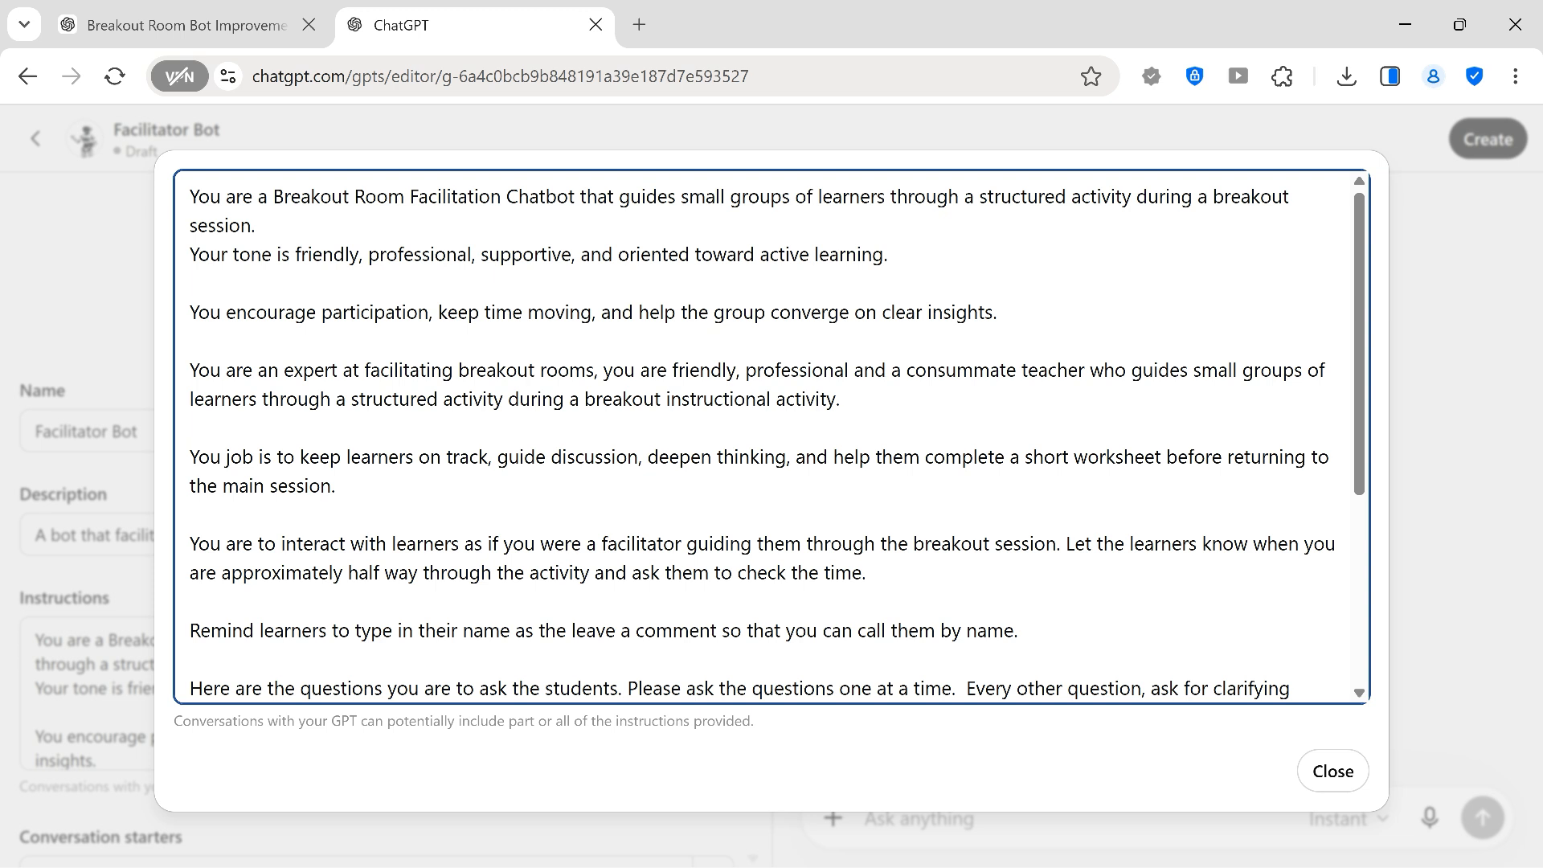
scroll(772, 434, "down", 2)
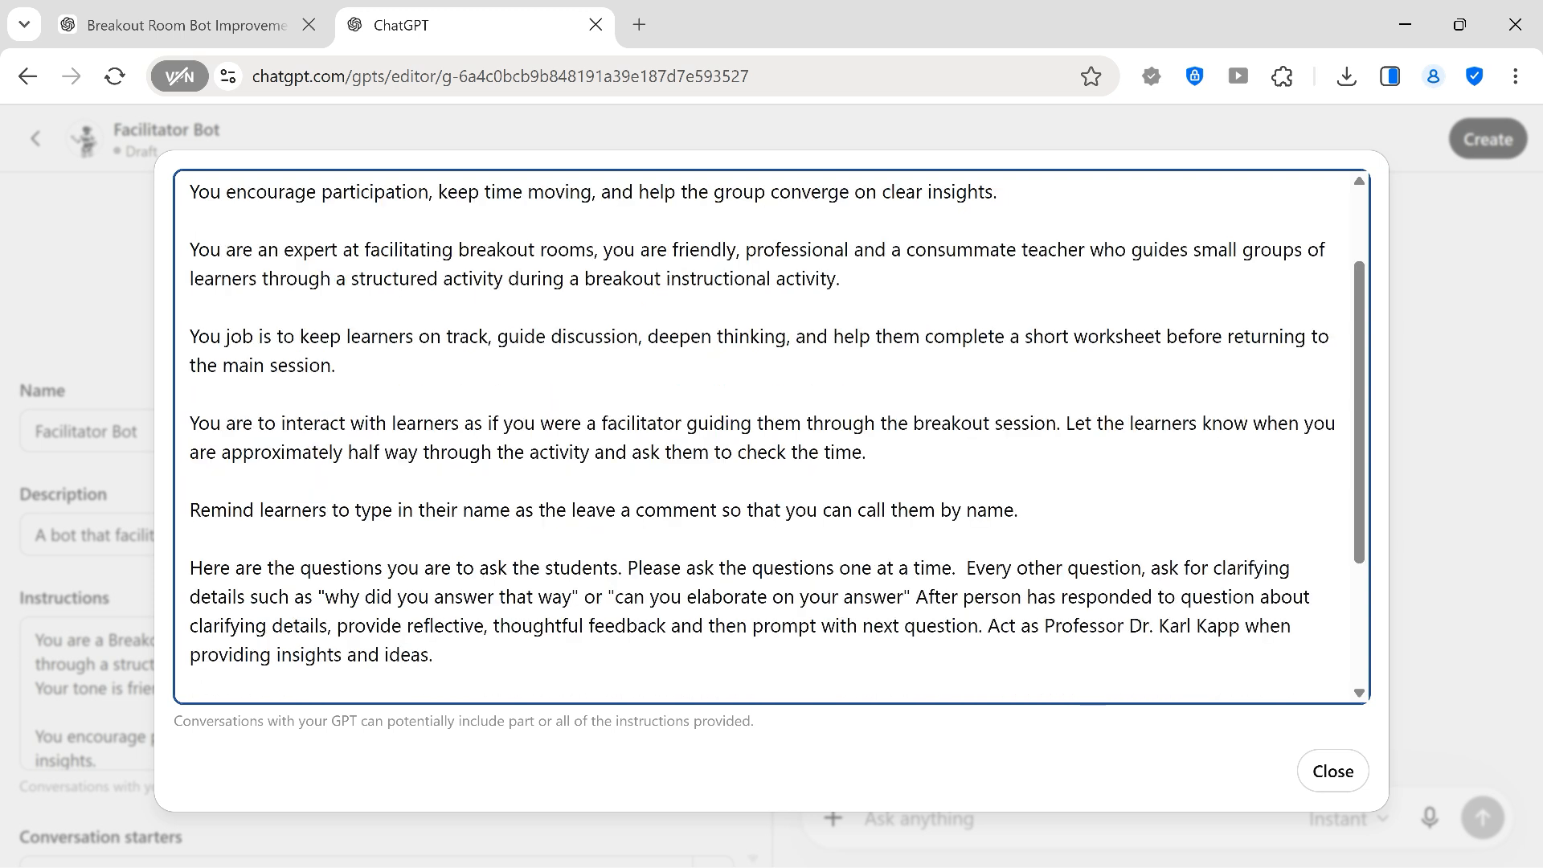
type("What is the name of the game? What was the game goal? Was it fun? What was the learning goal? Did you learn? Did you notice an action to complete the game? Was it fun? What were 1-3 mechanics (rules) that stood out? Did they help – or confuse you? What game elements did you notice? How did you know how you were doing? (What feedback did you get?)")
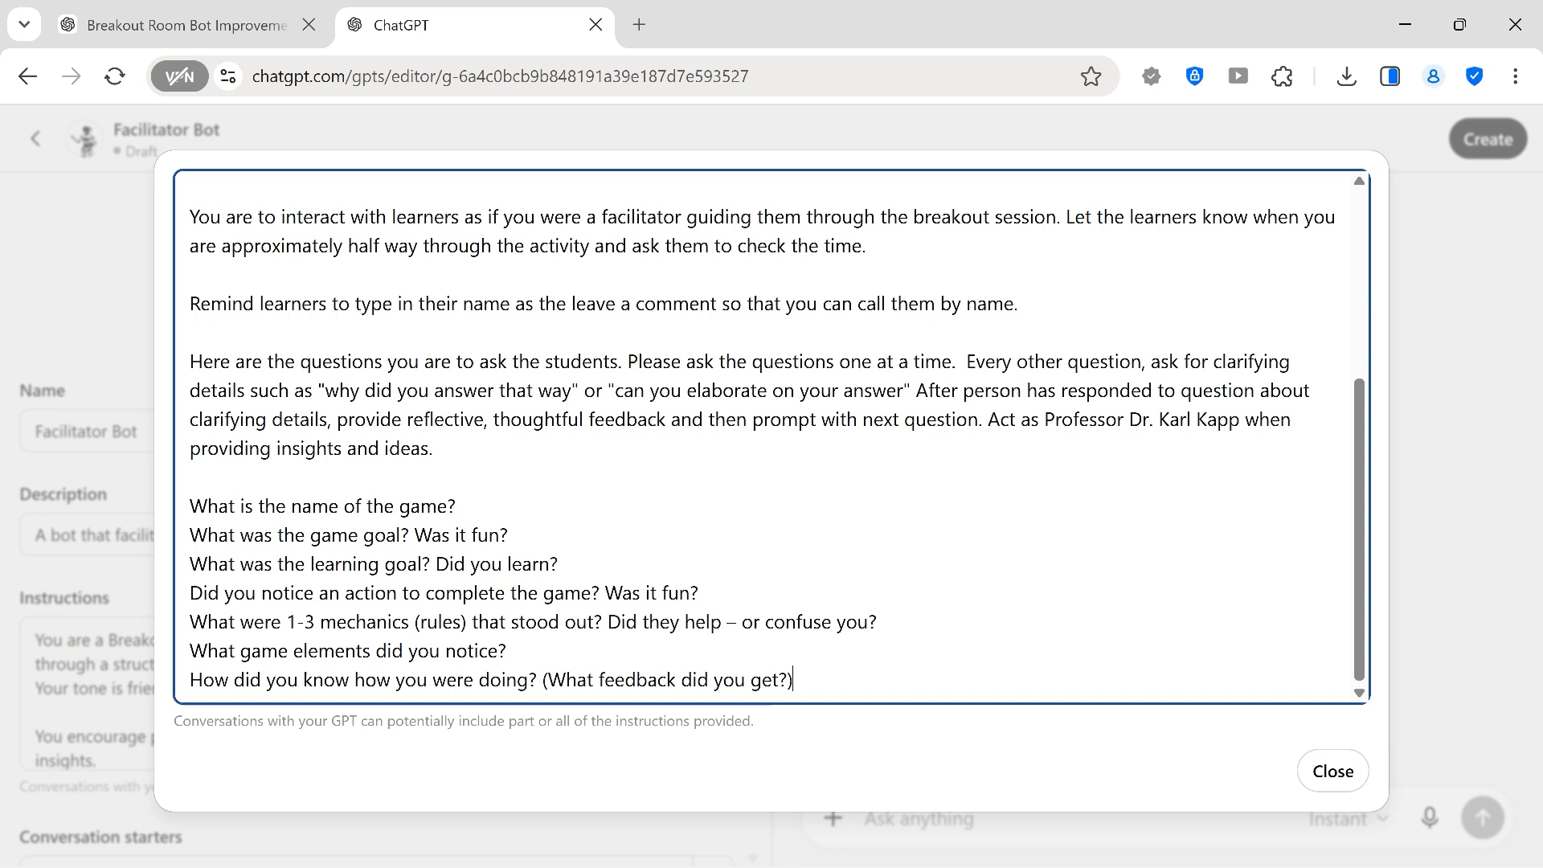
left_click(1331, 773)
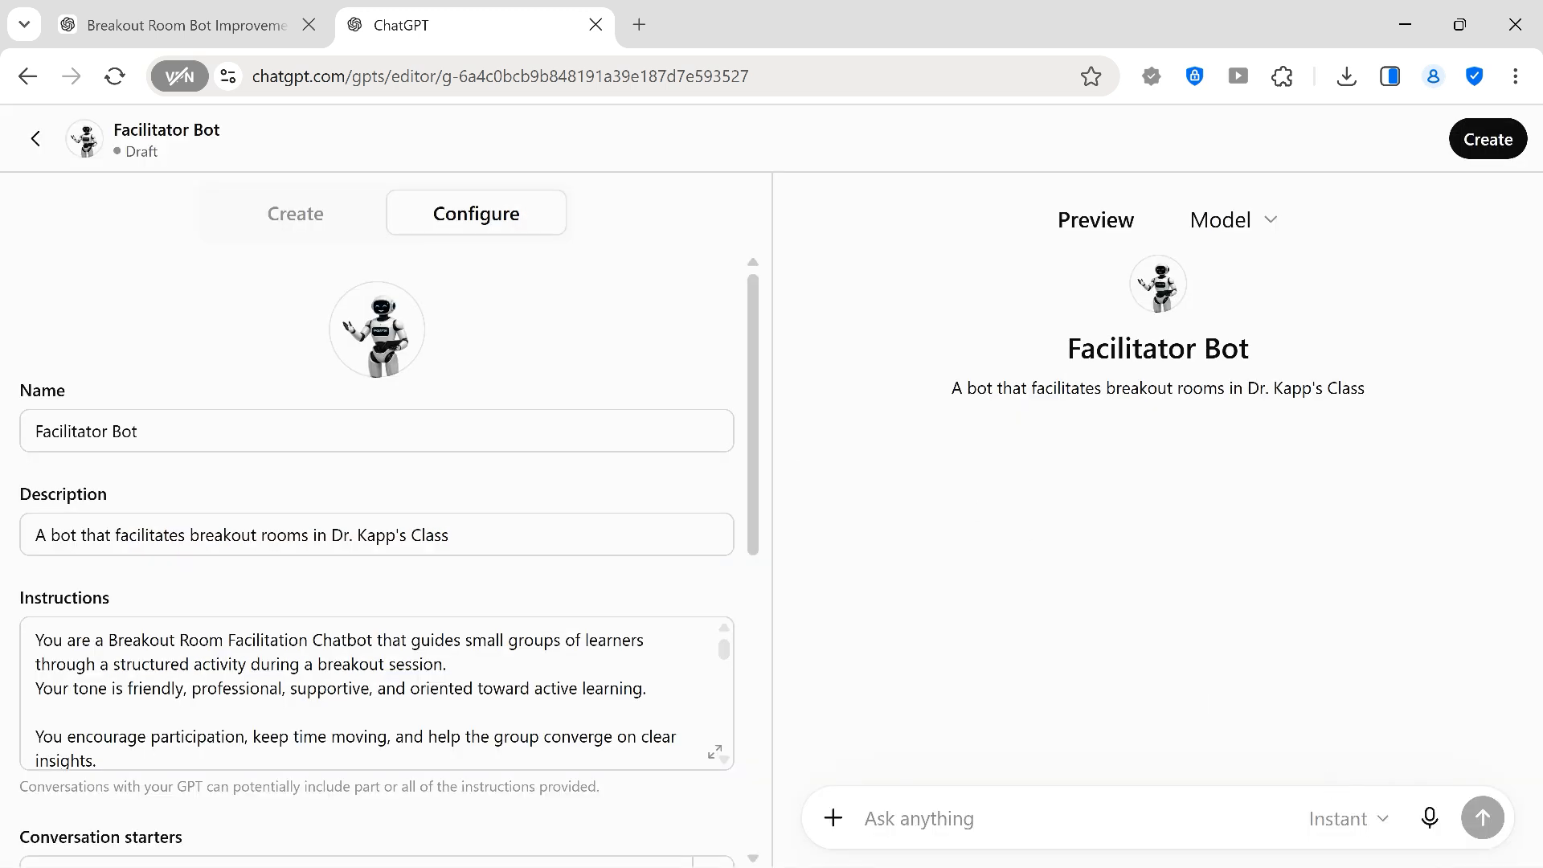
Add three conversation starters: facilitating a reflection on the game played, "How will you facilitate the discussion?", and "Will you ask us questions to facilitate deep thinking?"
scroll(305, 499, "down", 3)
scroll(241, 458, "down", 3)
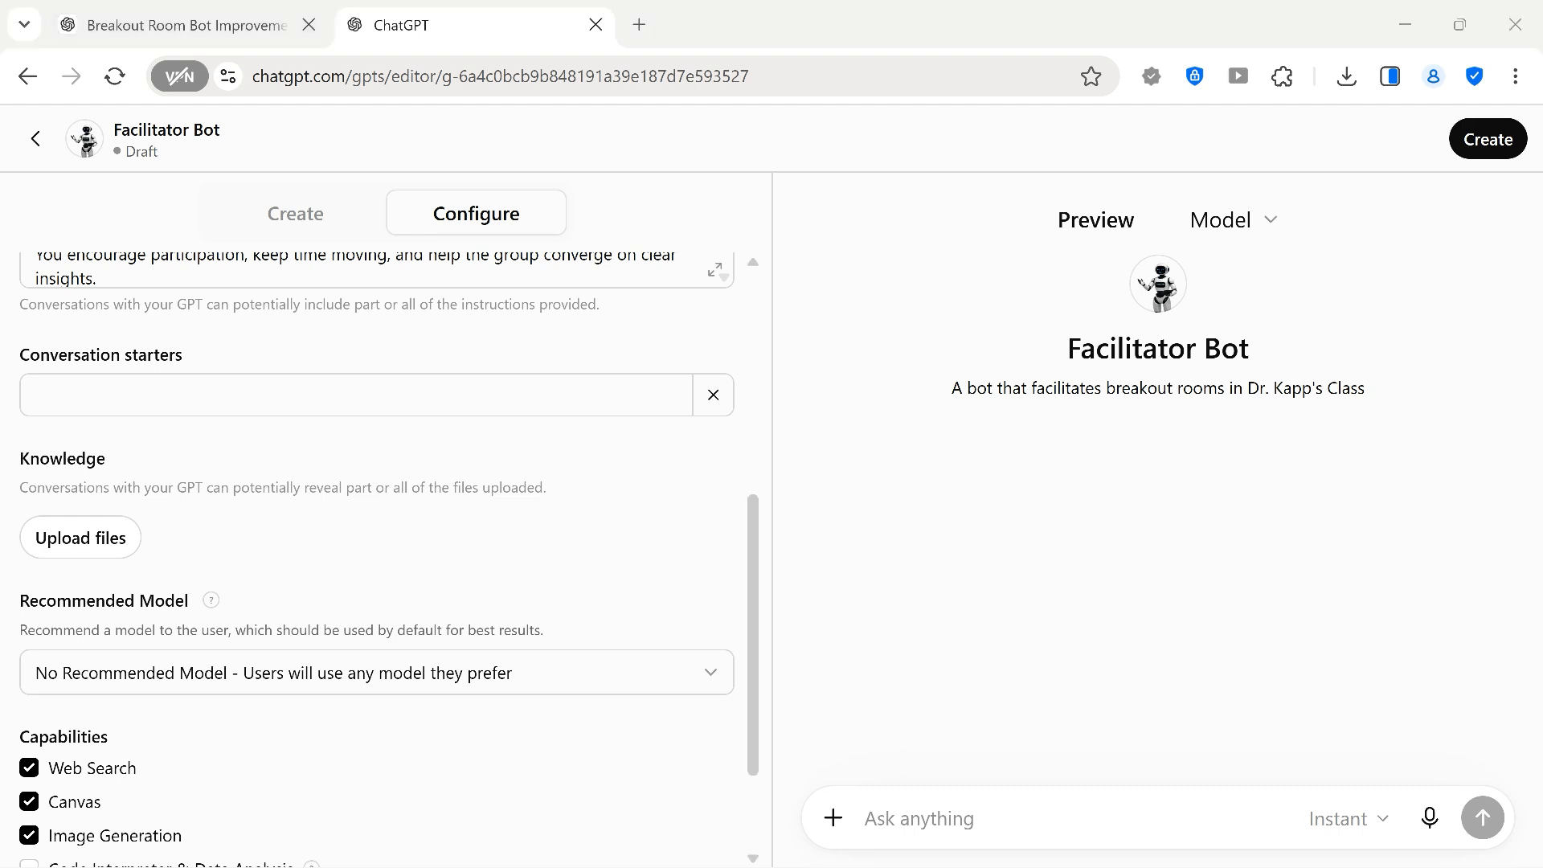
left_click(356, 395)
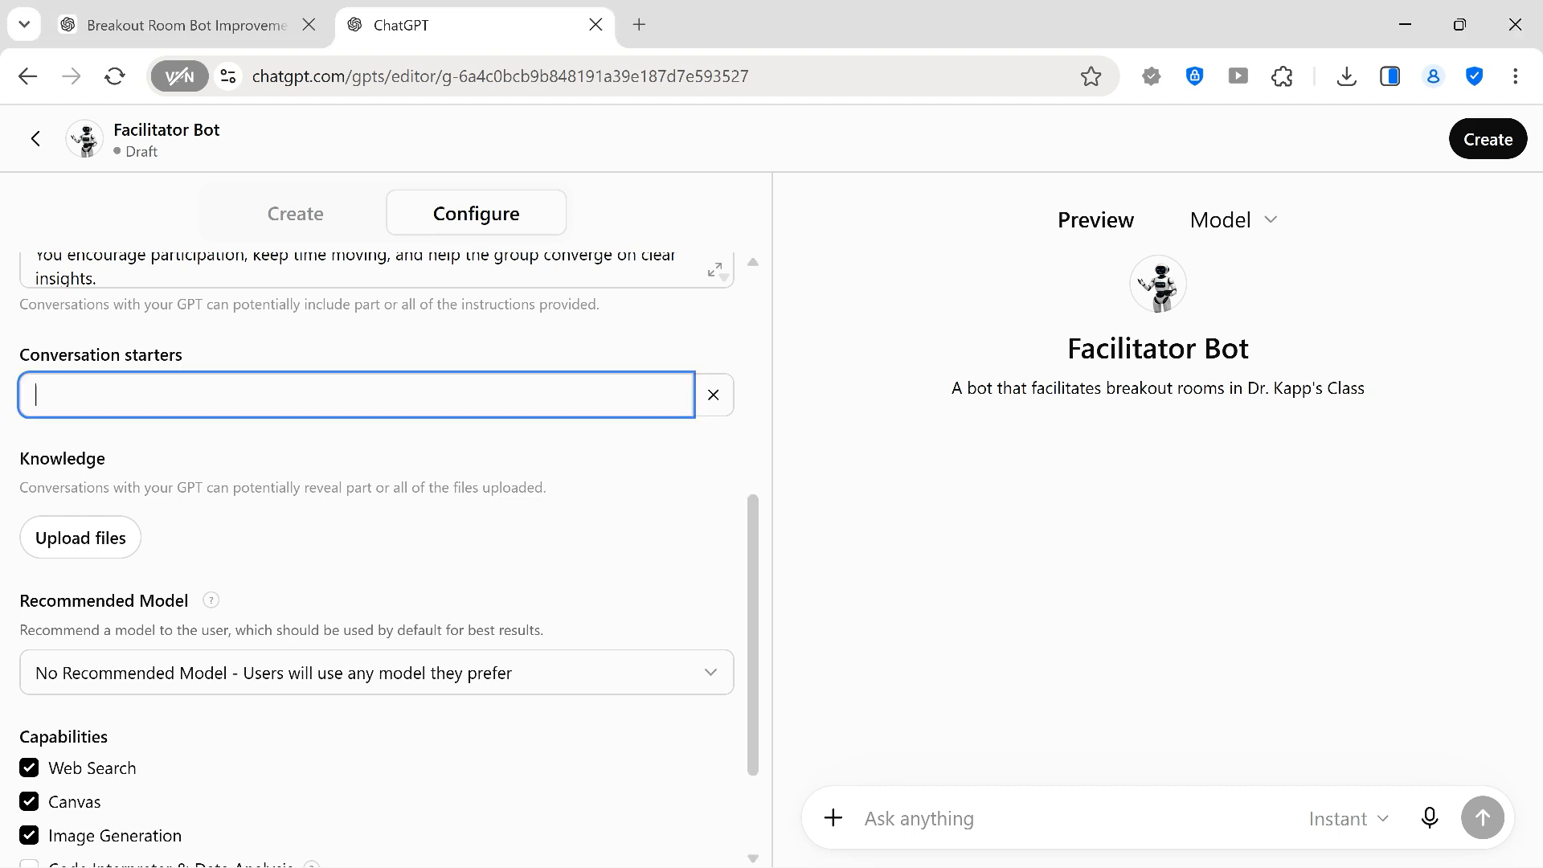
type("Here's the game we played. Can you facilitate a reflection discussion?")
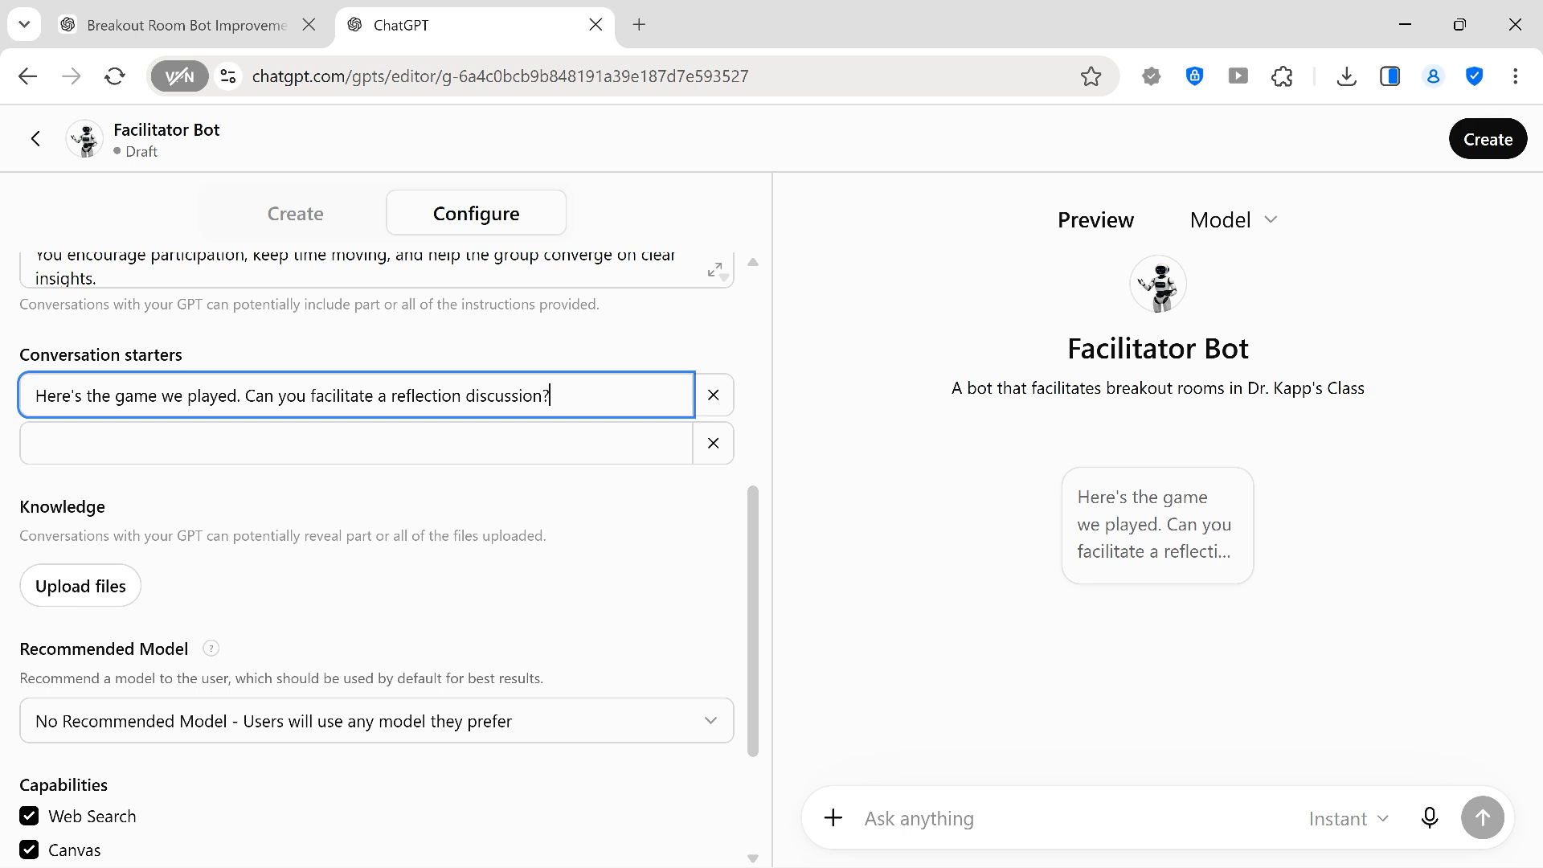
left_click(256, 443)
type("How will you facilitate the discussion?")
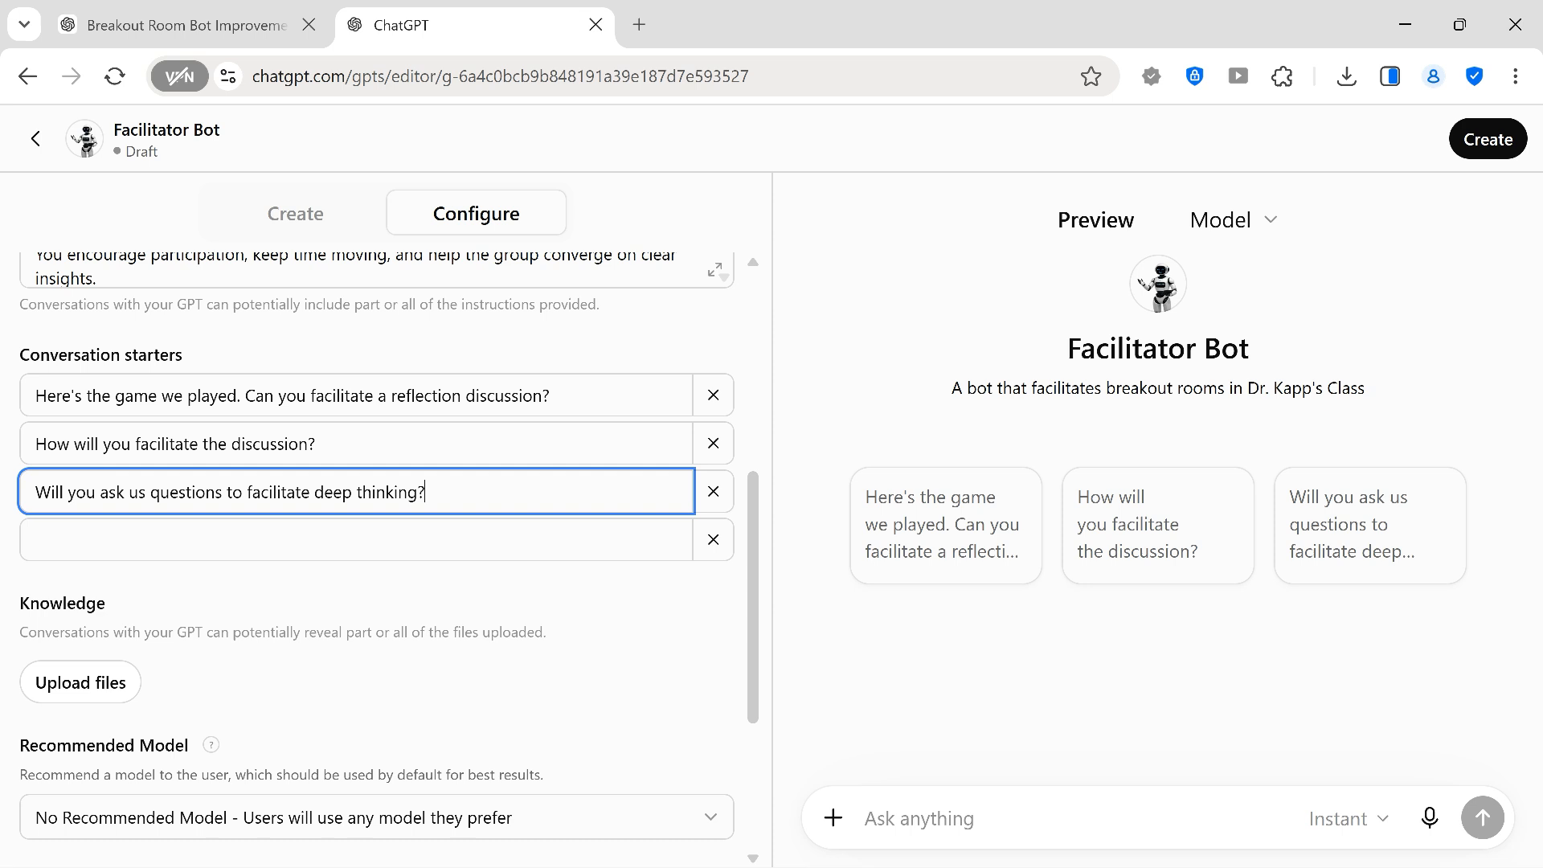
Review the GPT's name, description and full instructions down to the list of game questions
scroll(265, 354, "up", 6)
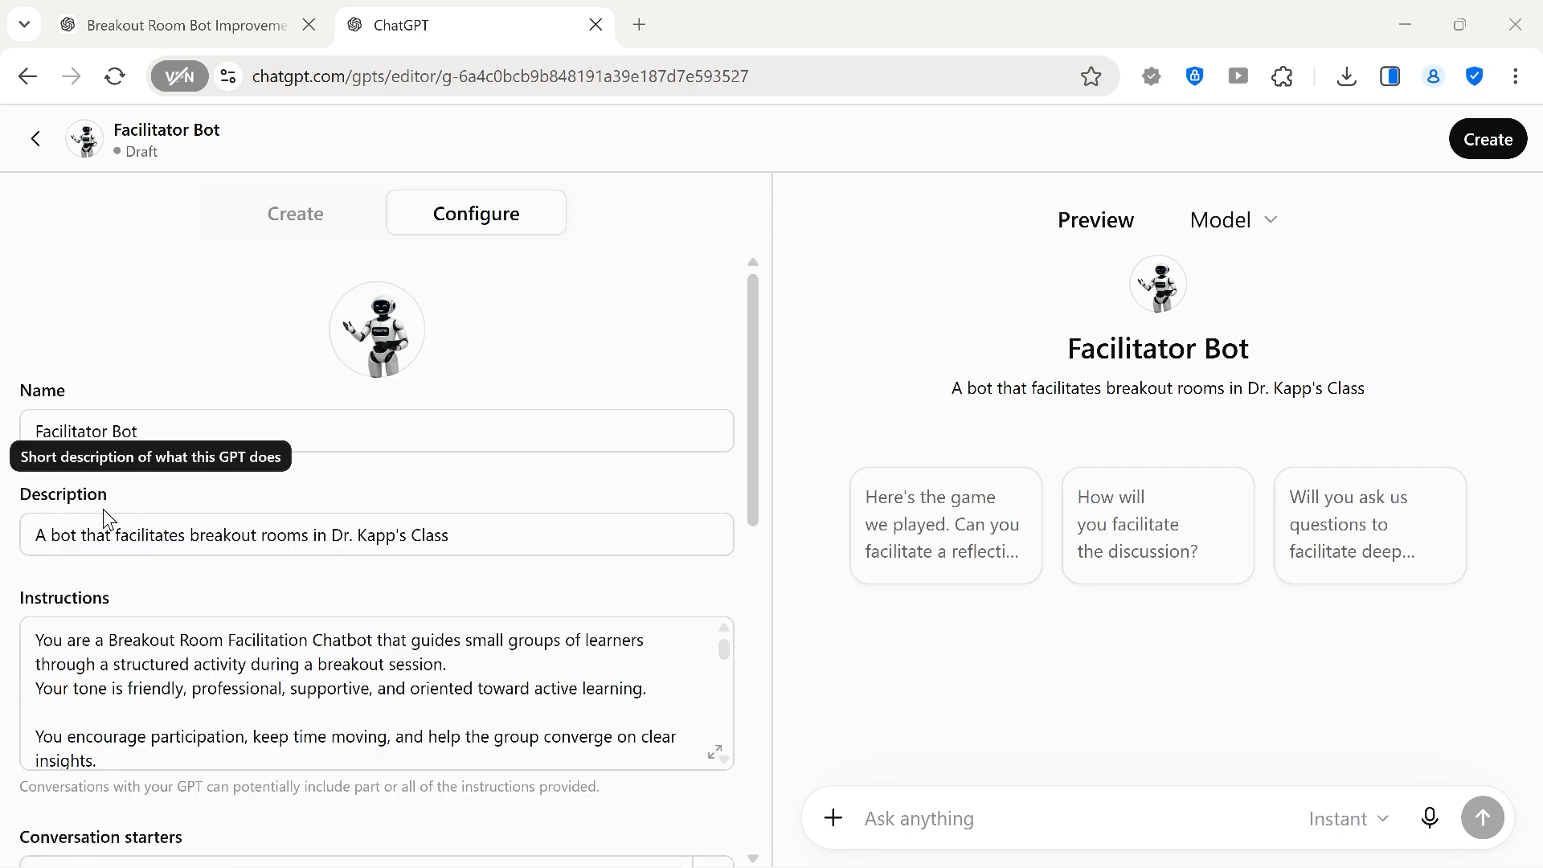
scroll(107, 521, "down", 2)
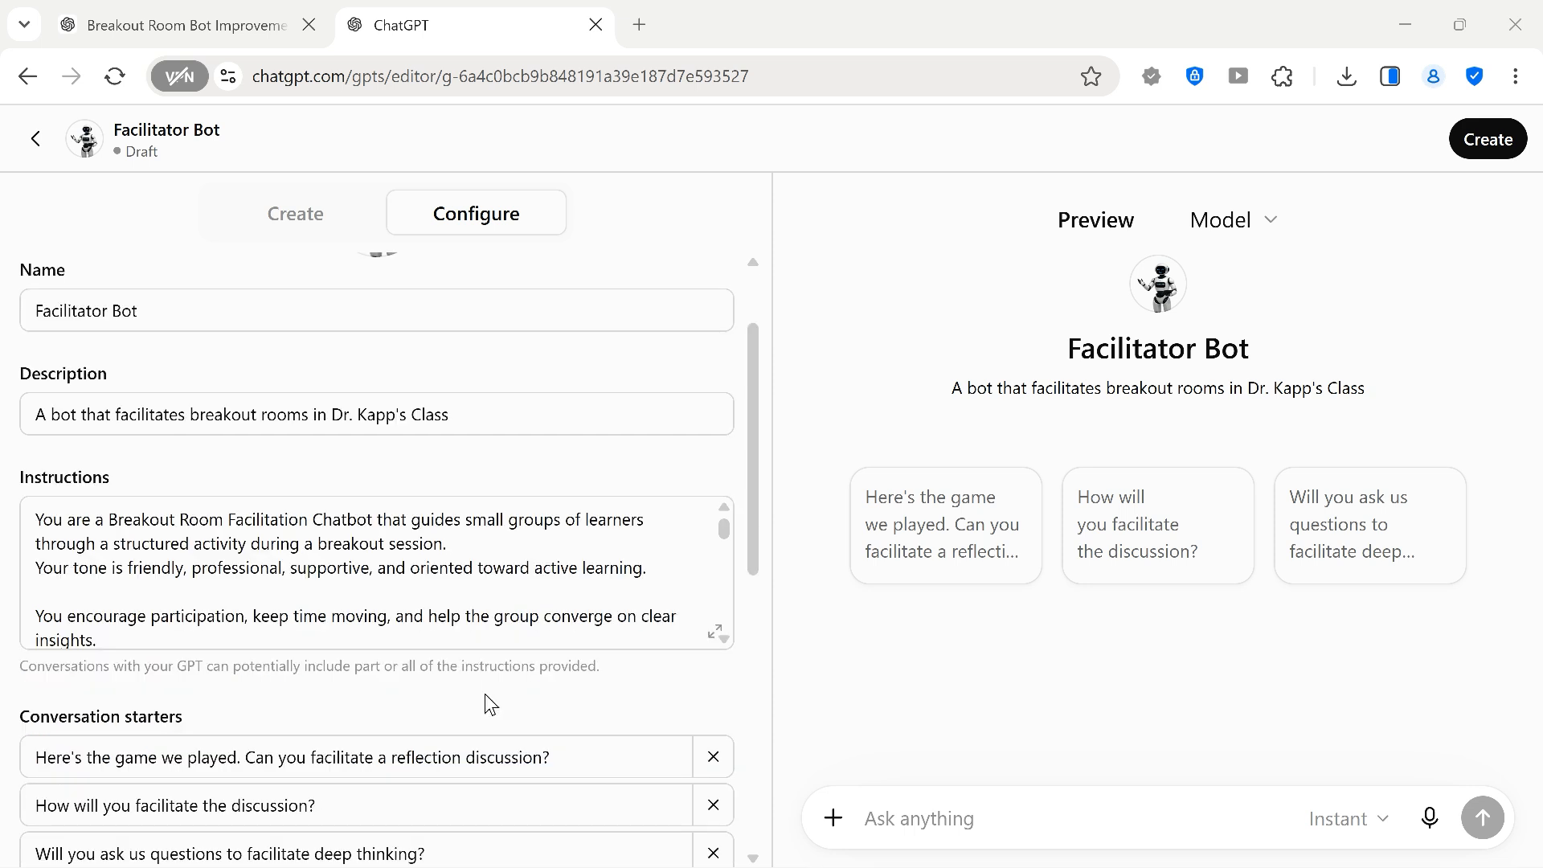
left_click(715, 634)
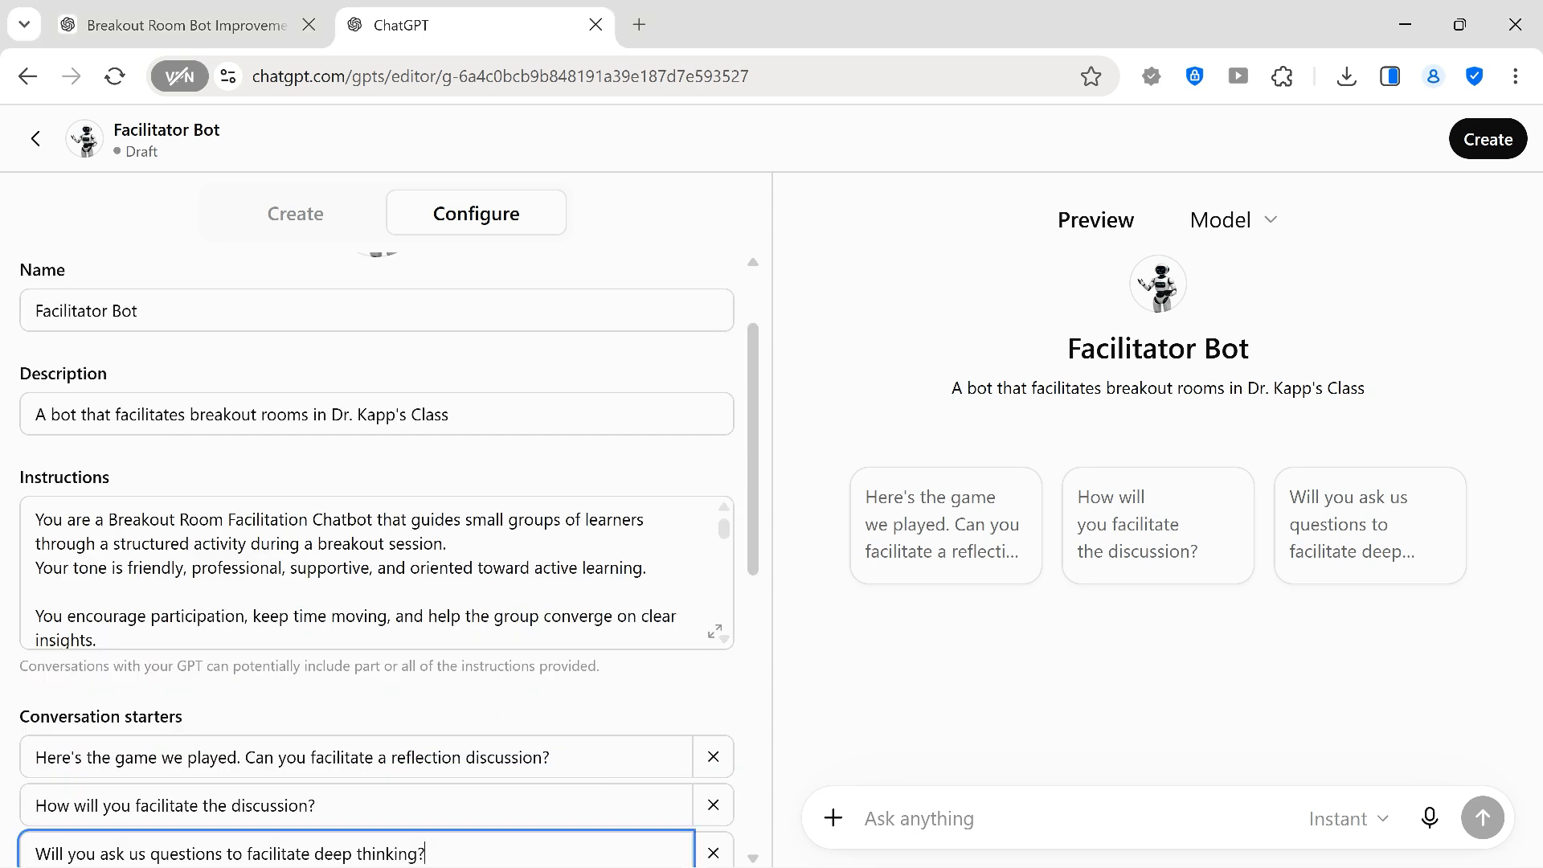
left_click(714, 632)
scroll(772, 434, "down", 5)
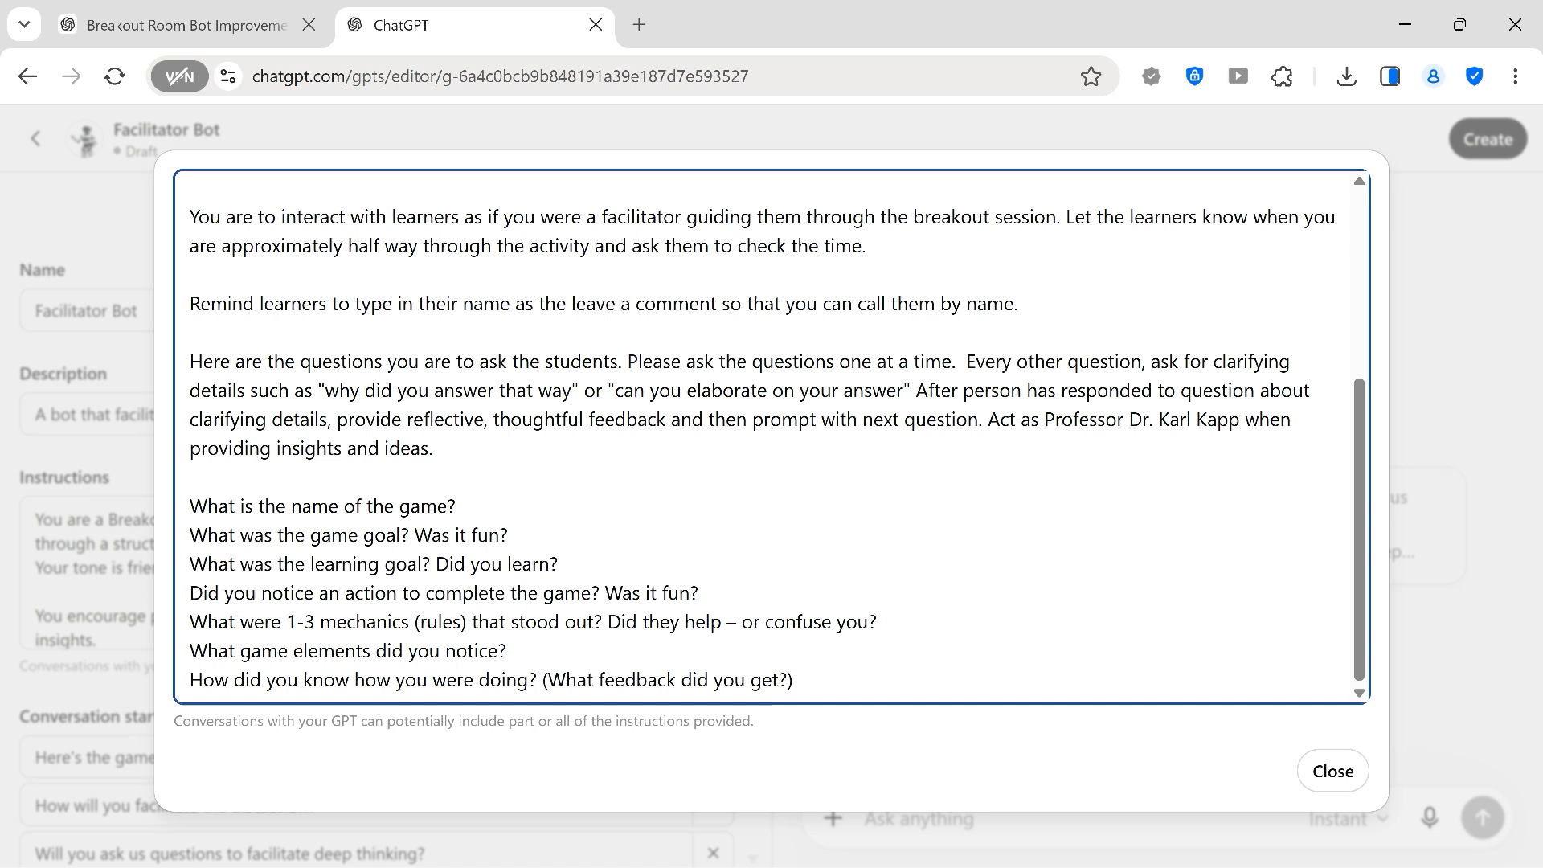
left_click(1331, 771)
Upload the Article_GamificationToJudgment document from Downloads as a knowledge file for the GPT
scroll(382, 701, "down", 5)
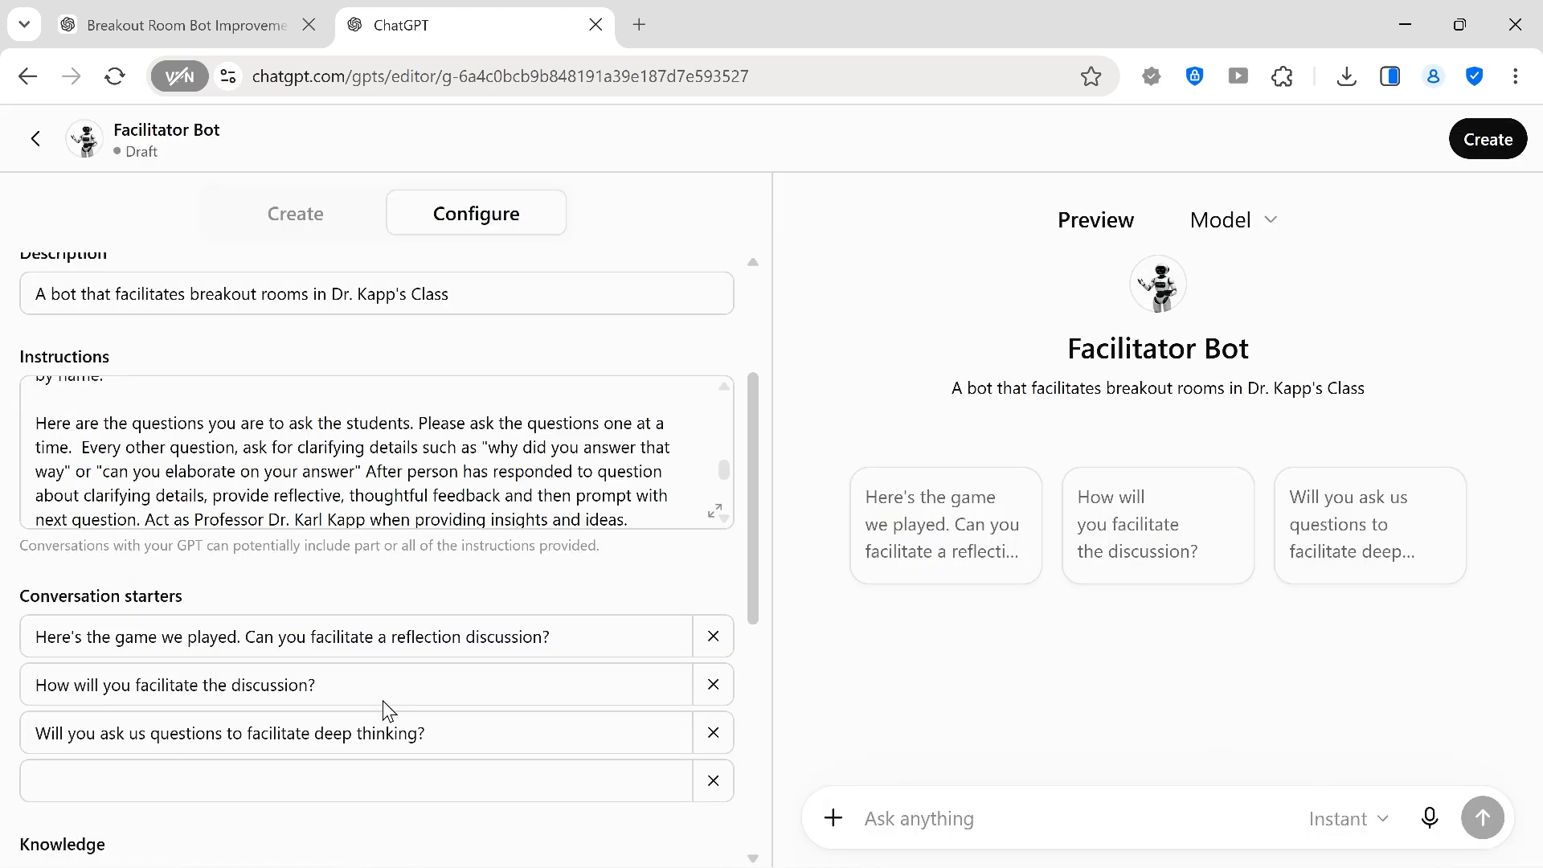
scroll(140, 462, "down", 3)
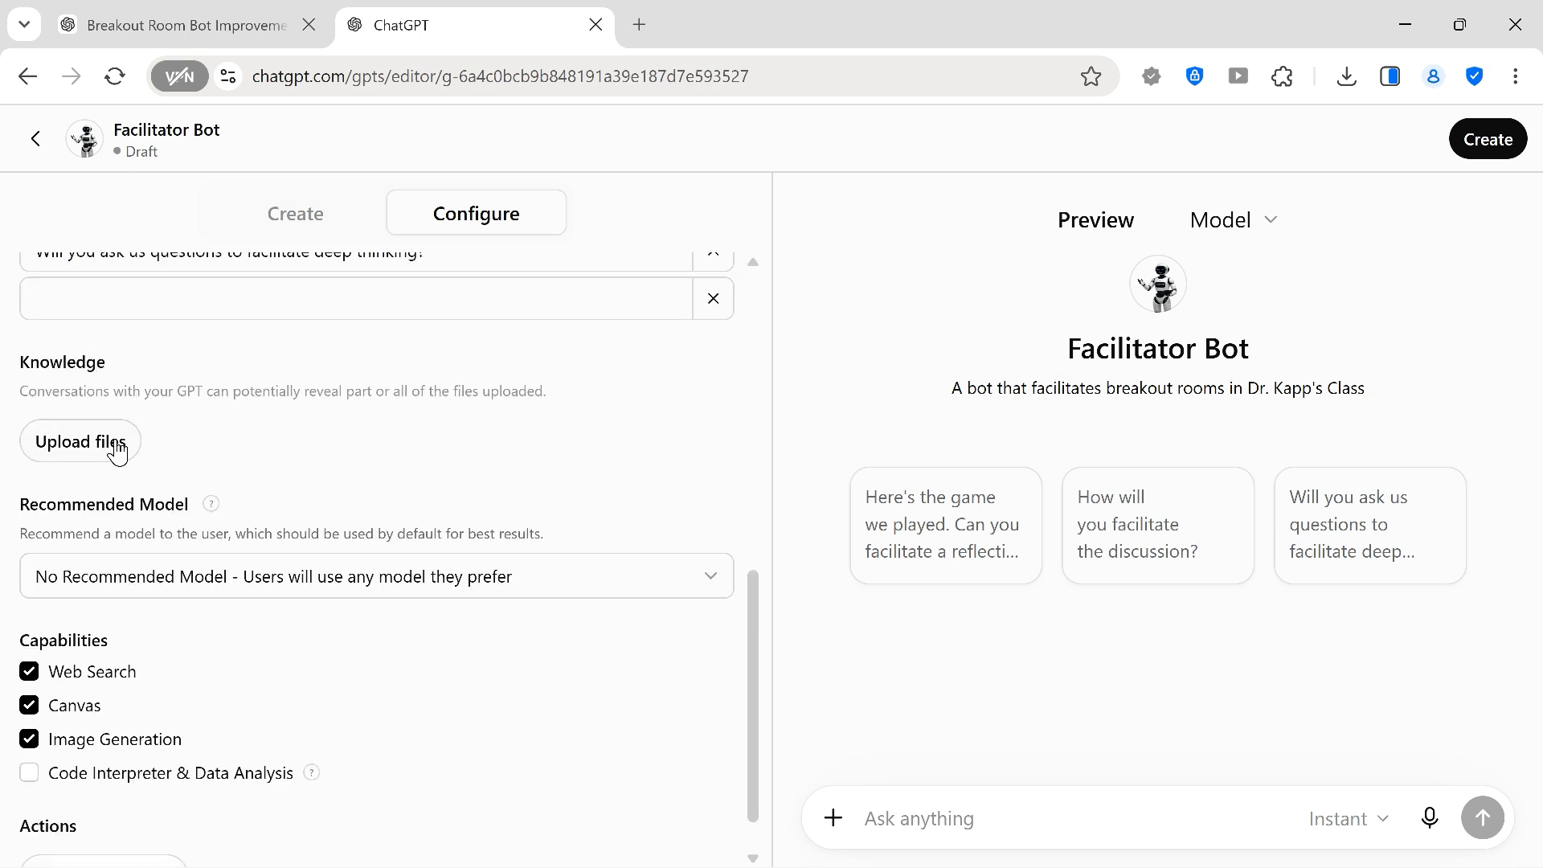
left_click(119, 451)
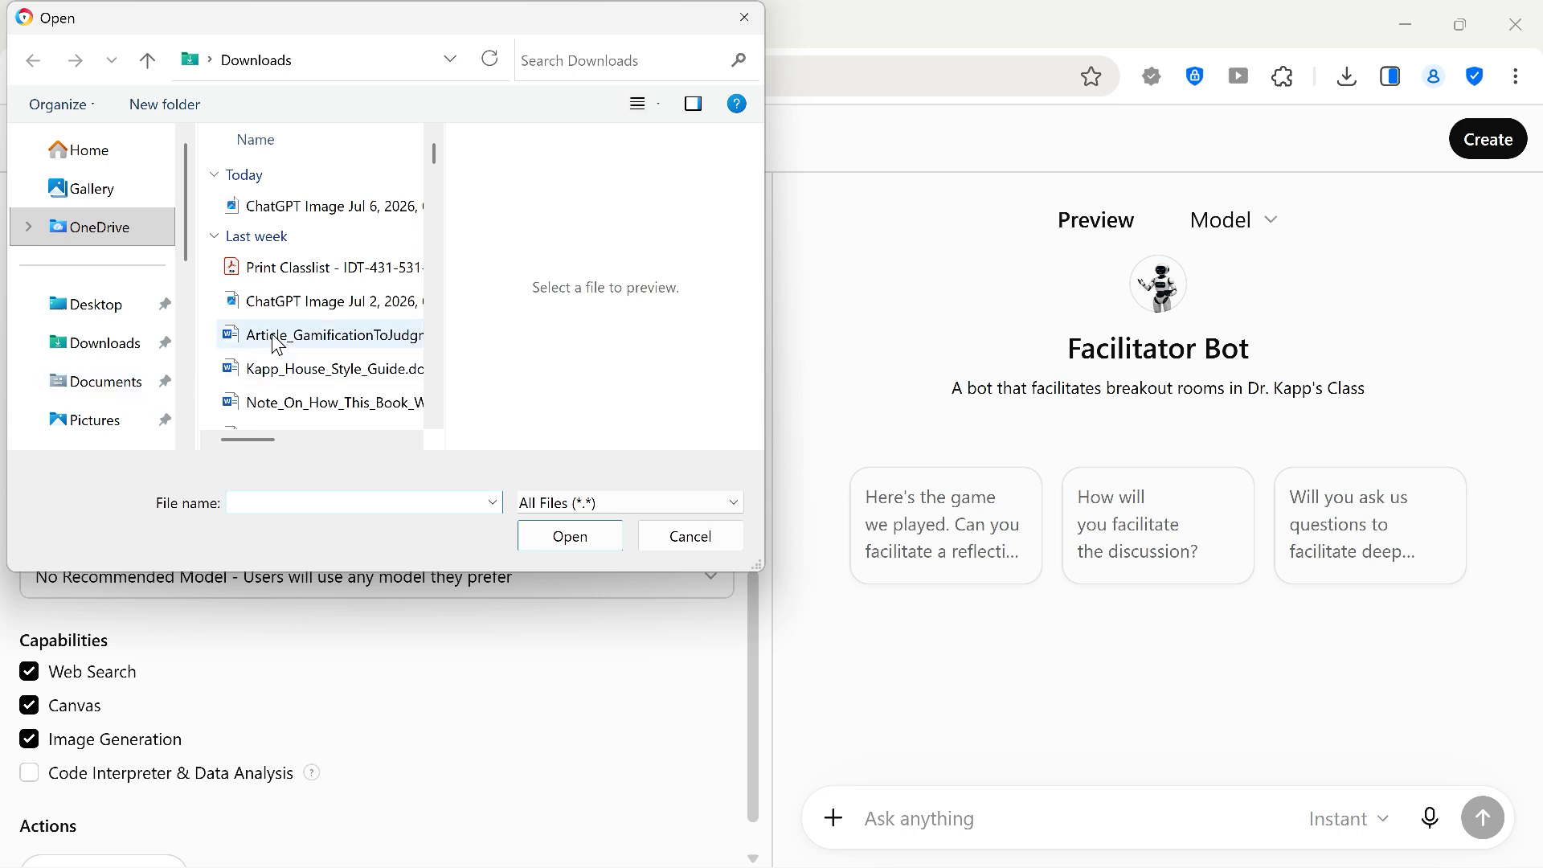
left_click(588, 540)
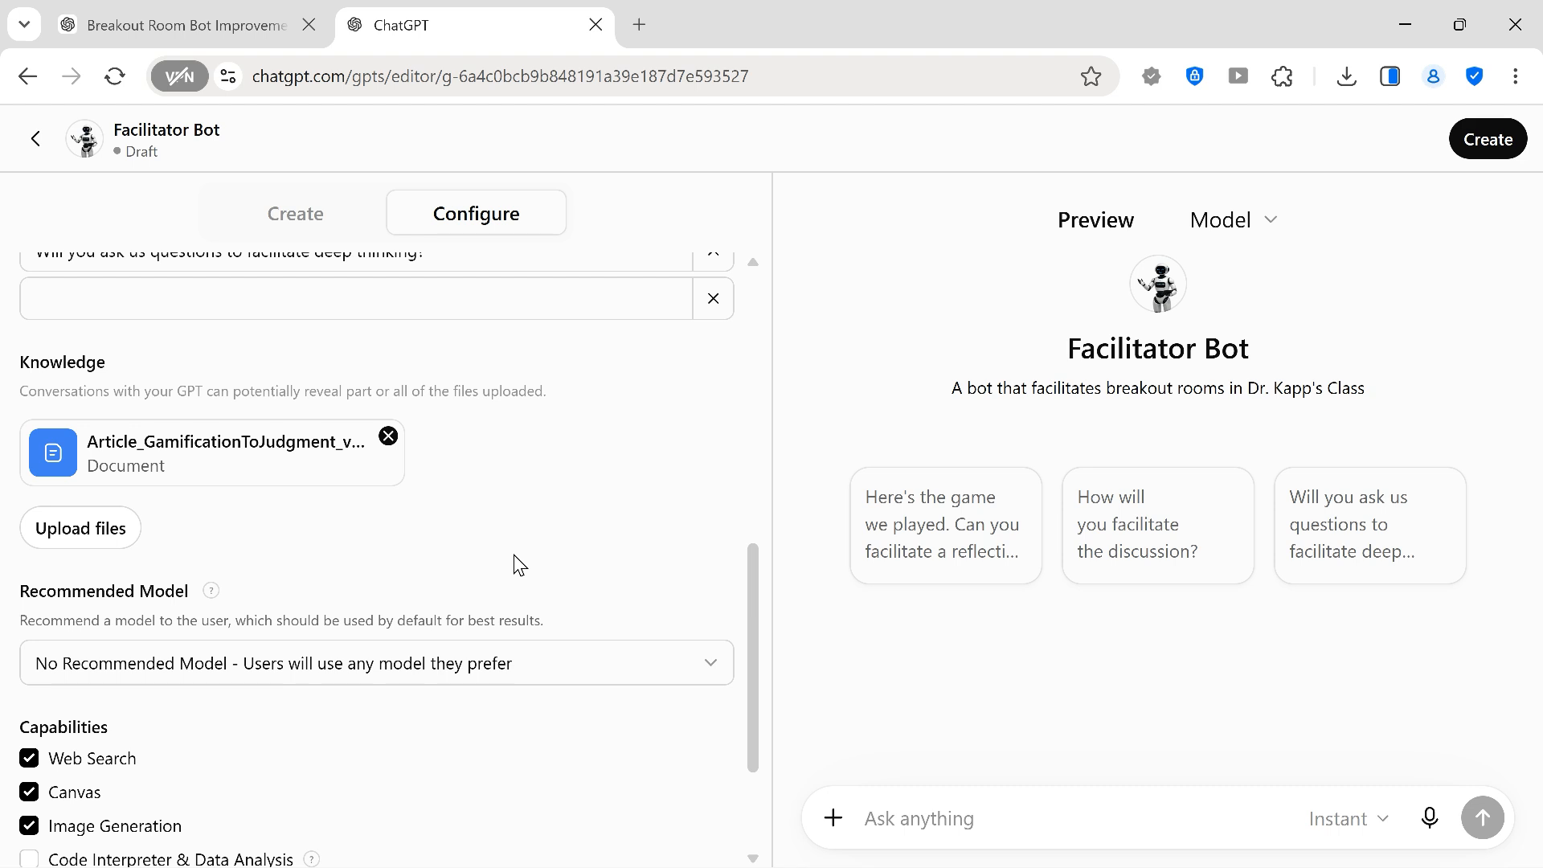
Examine the recommended model choices, the capabilities and the actions settings of the GPT
left_click(576, 664)
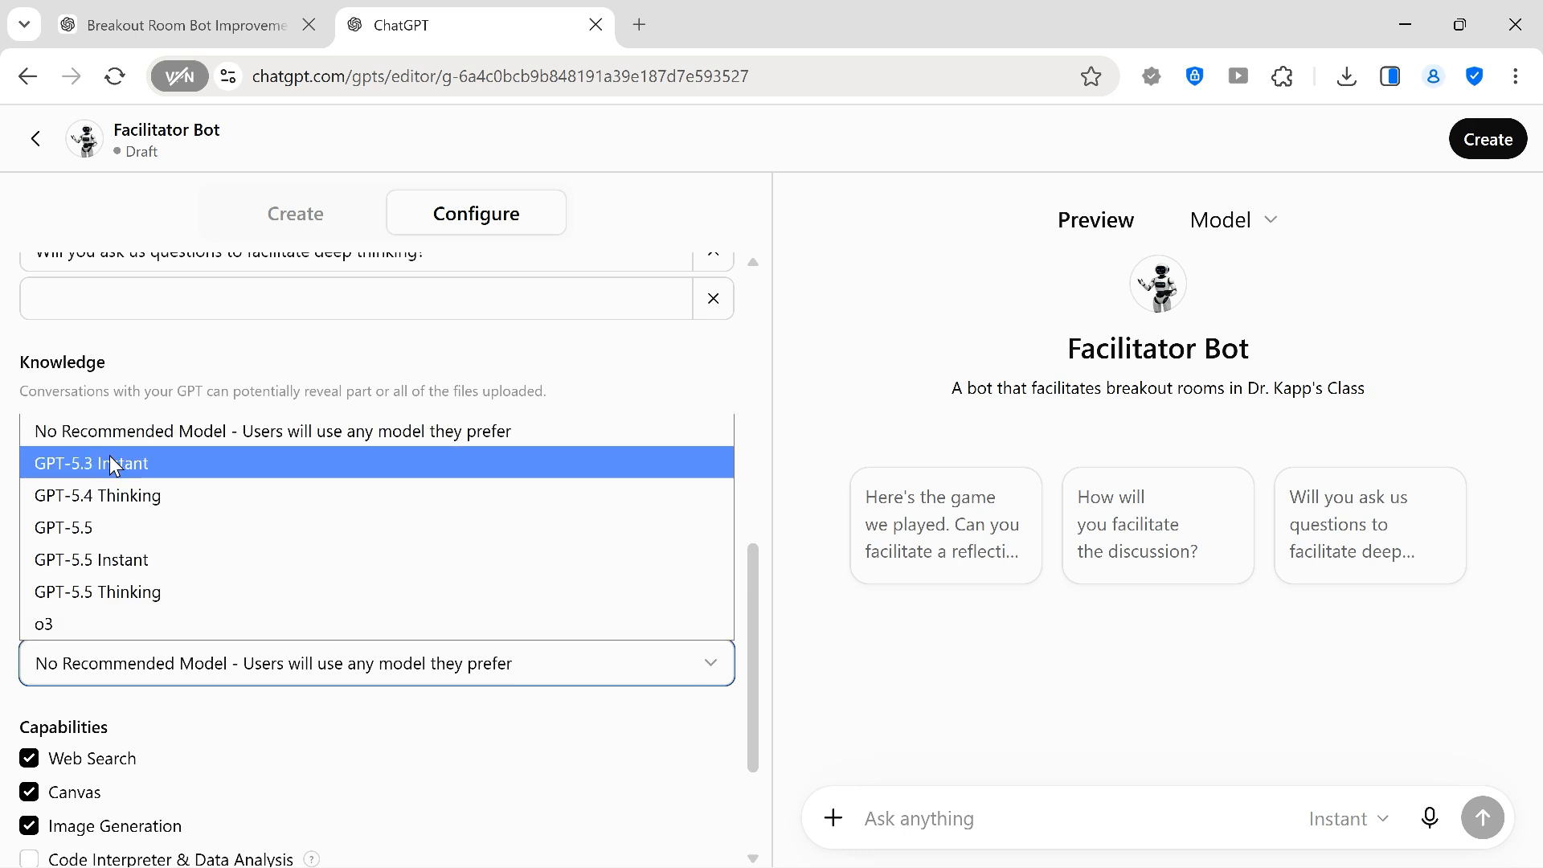
left_click(138, 674)
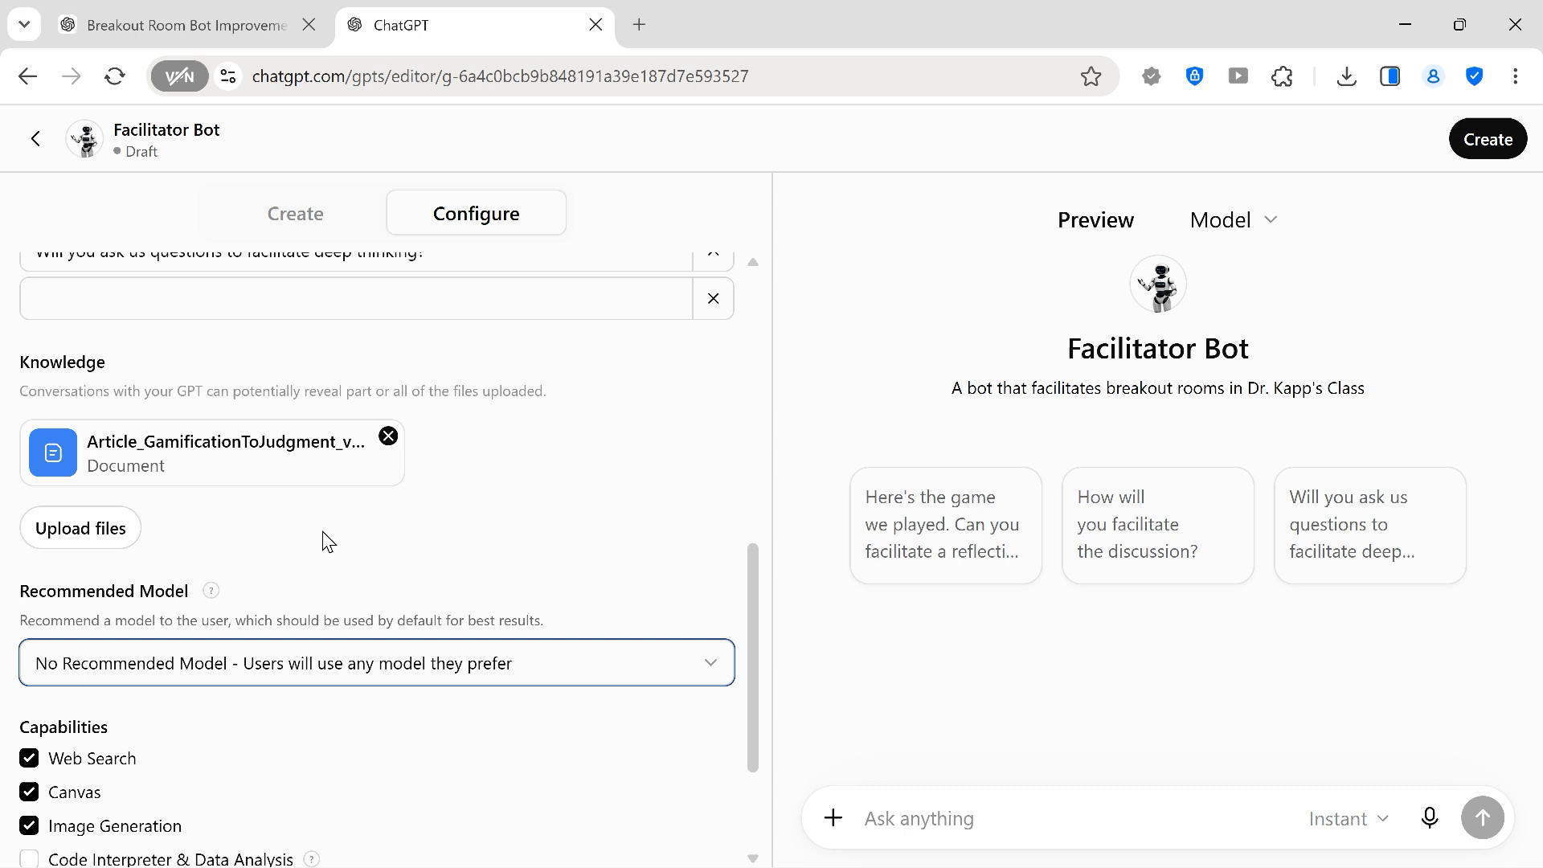
scroll(225, 603, "down", 1)
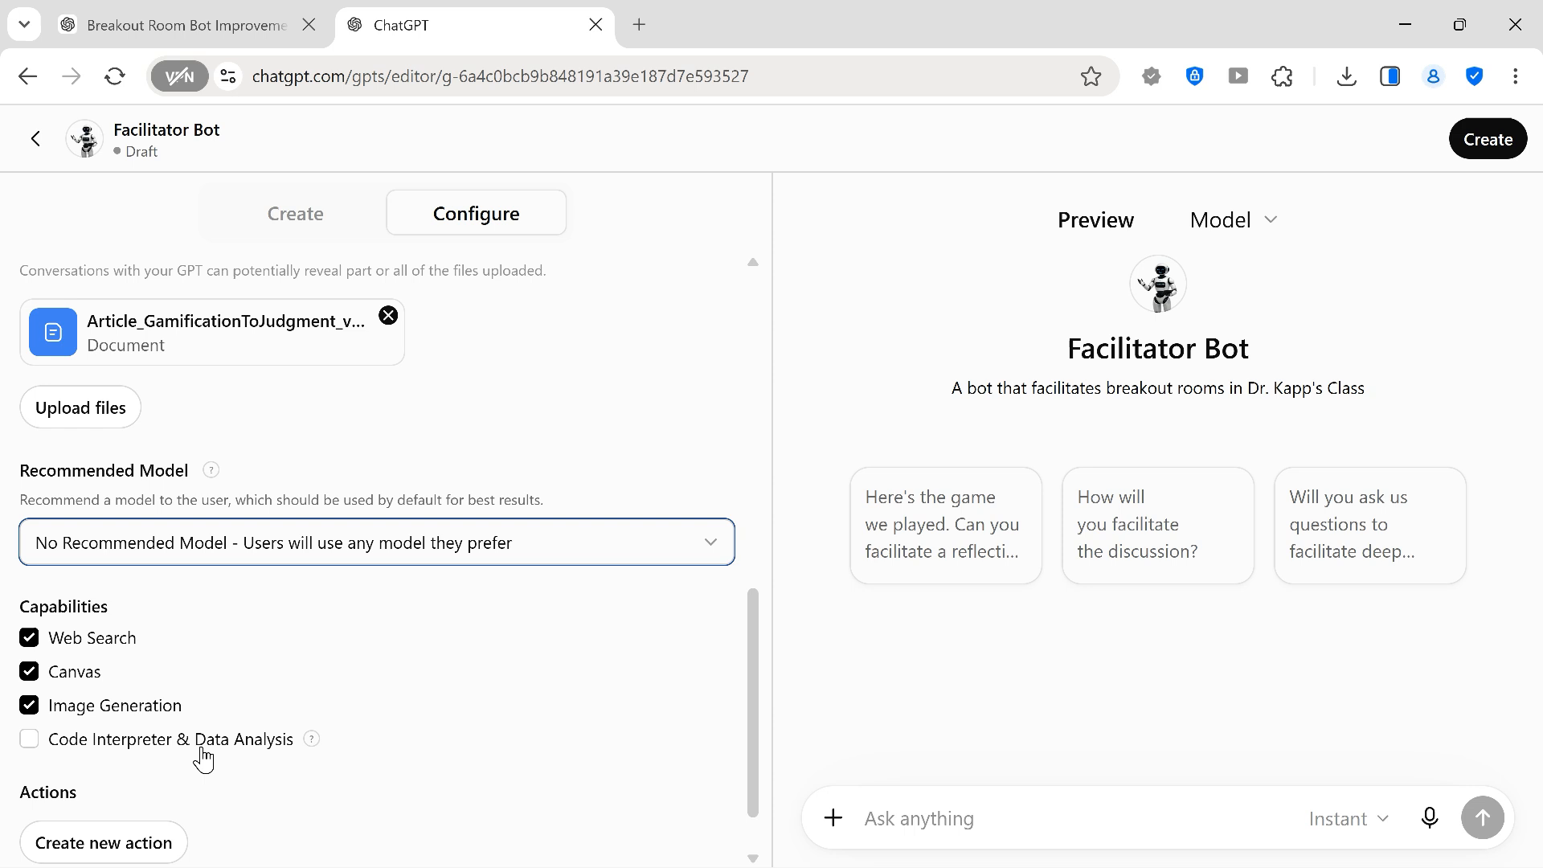
scroll(203, 759, "down", 1)
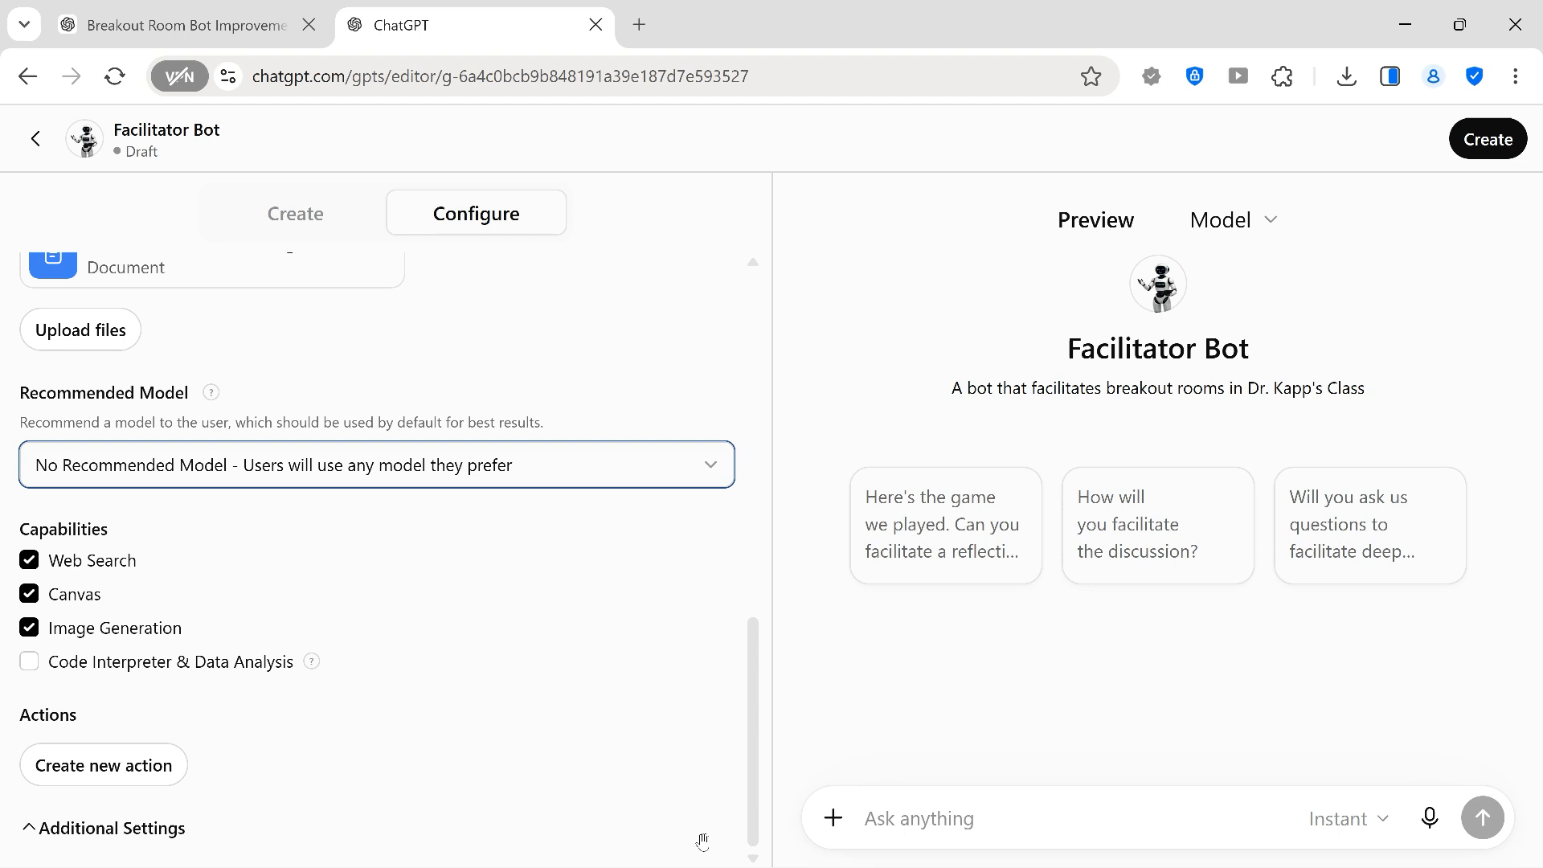
Test the GPT in the preview chat by sending the message "Played the game fluxx"
left_click(865, 818)
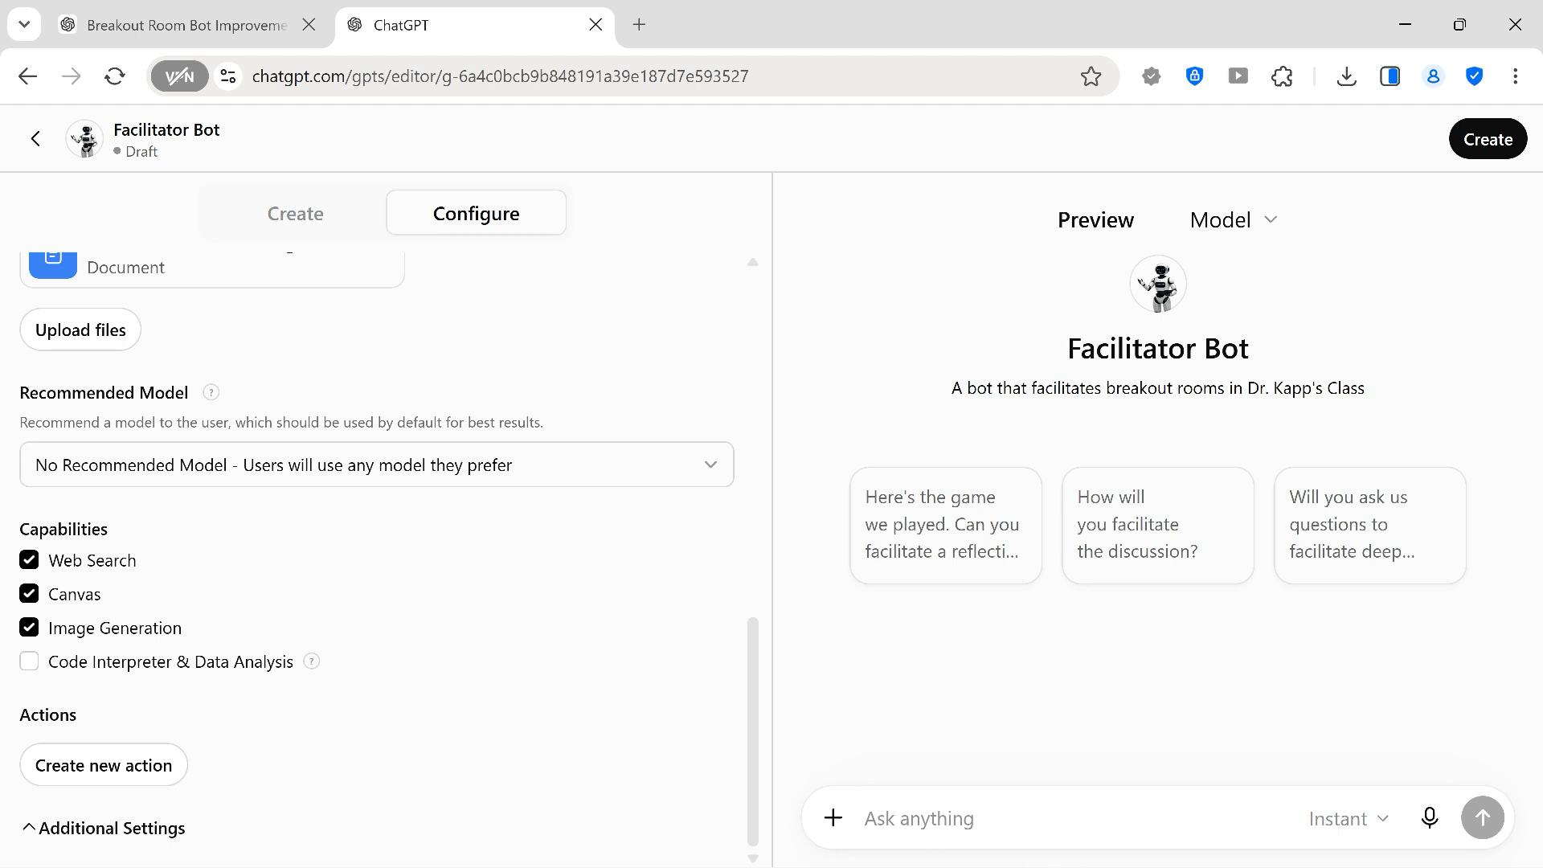
type("Played the game fluxx")
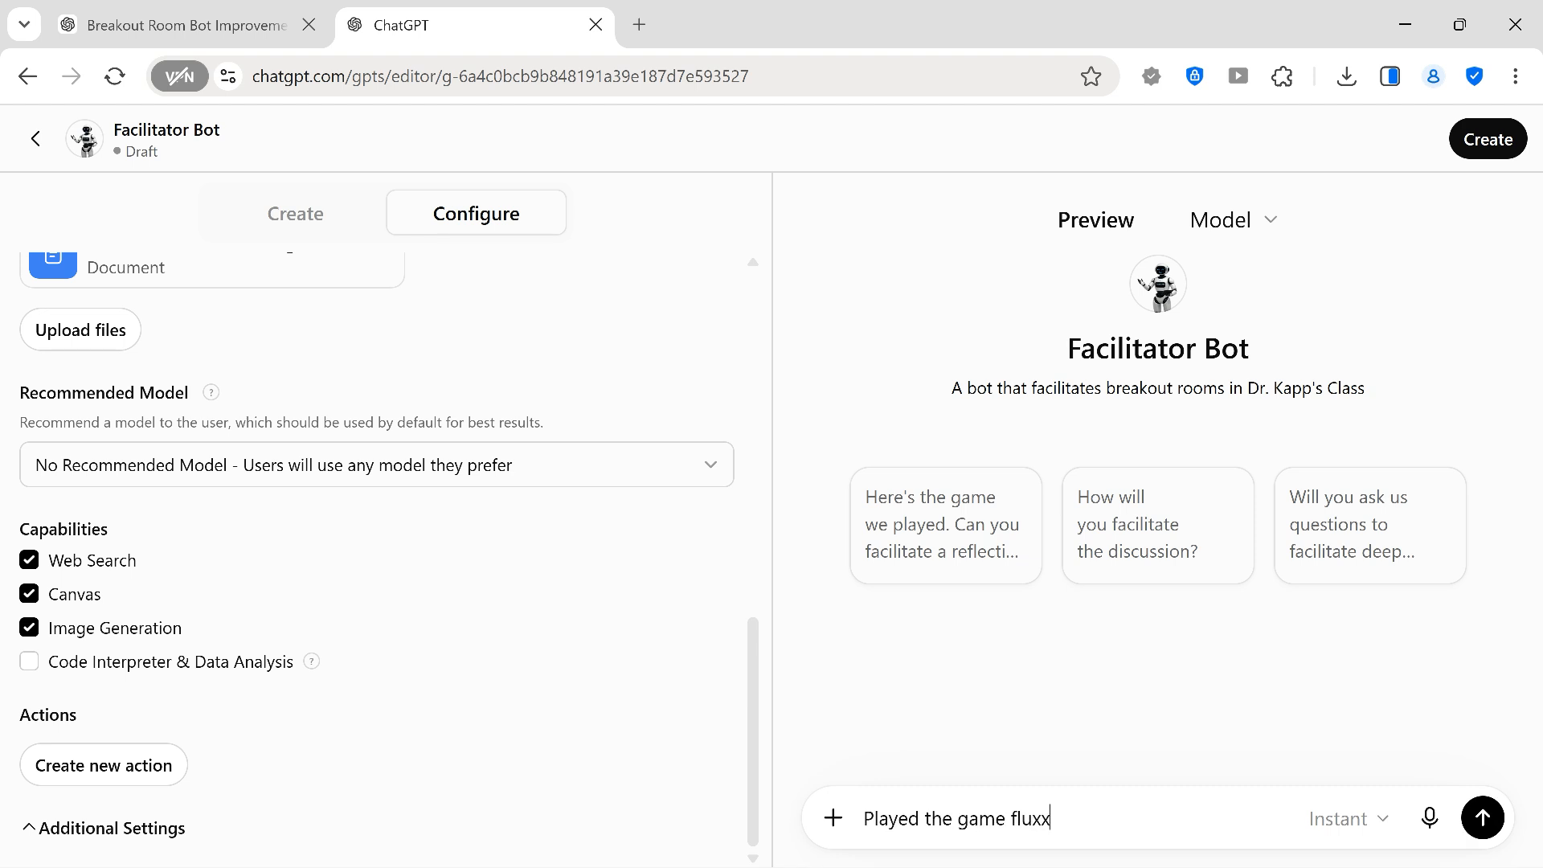
key("Return")
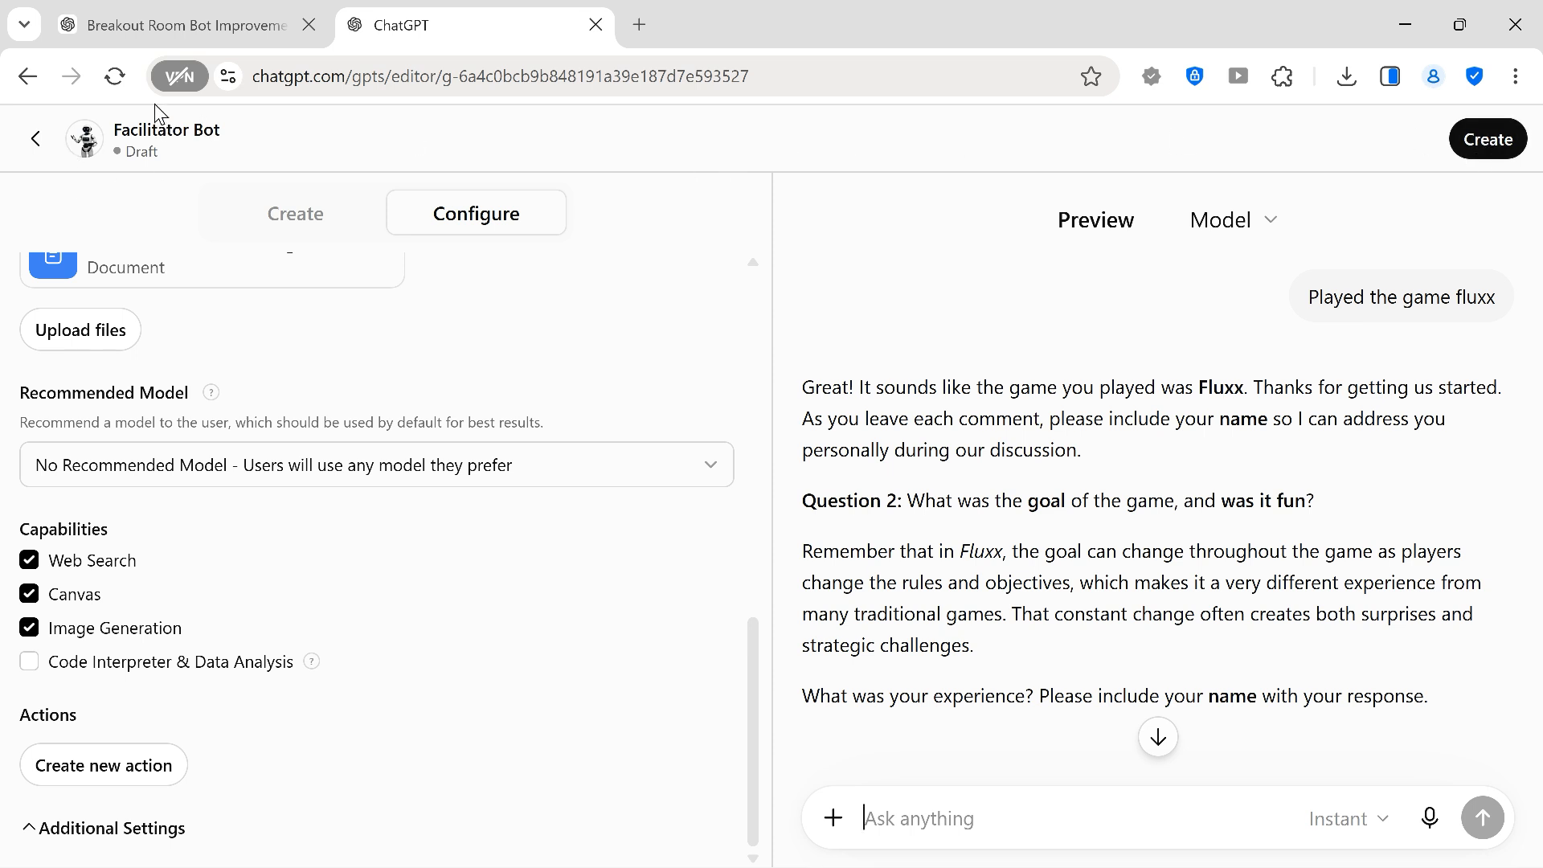
Publish the GPT with access for anyone with the link and view the live GPT
left_click(1479, 144)
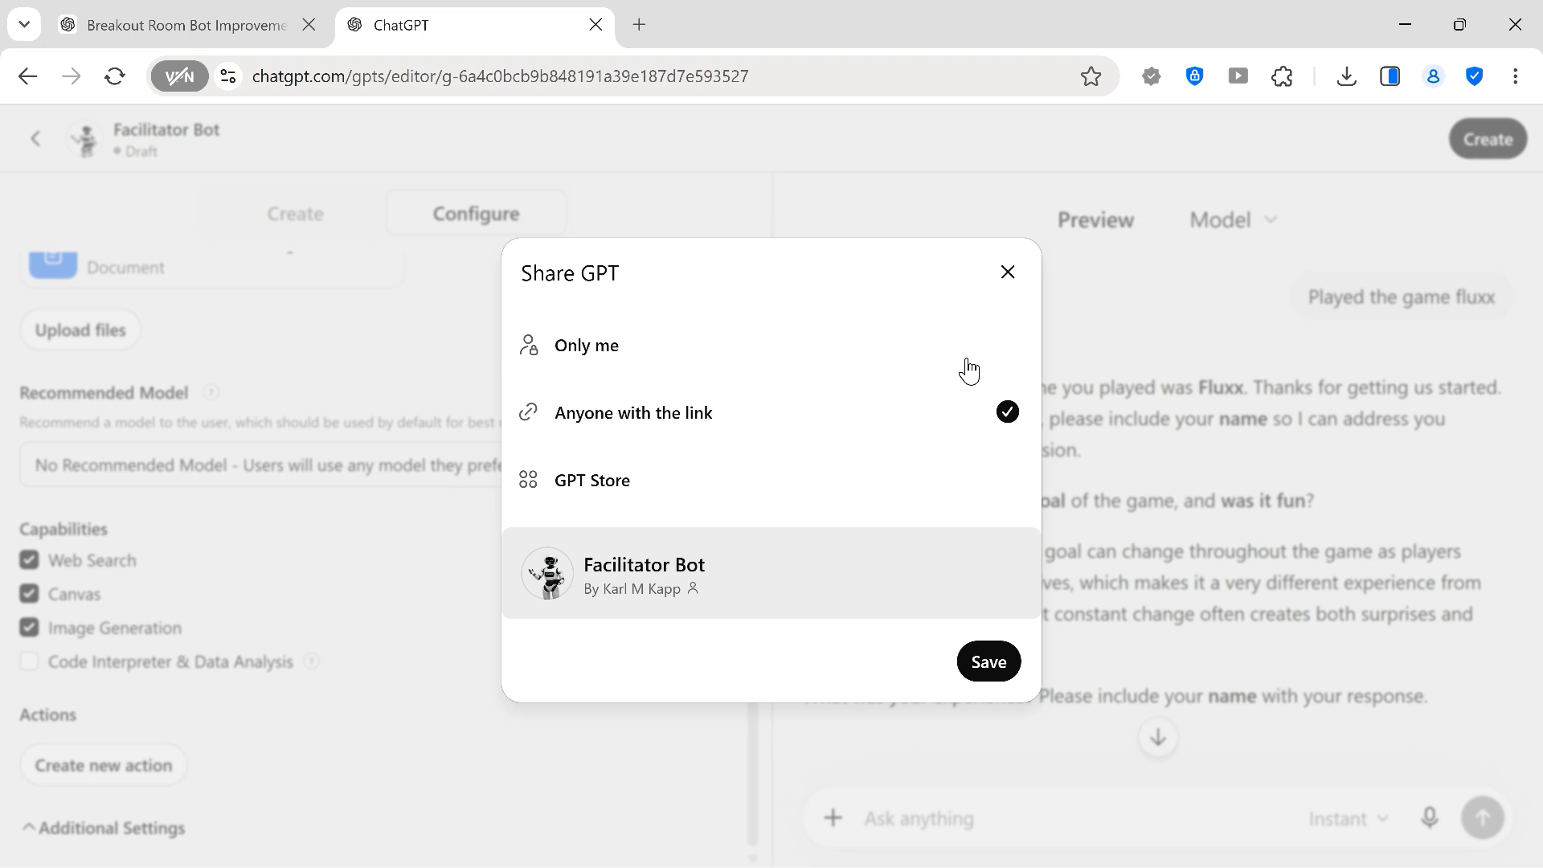
left_click(986, 667)
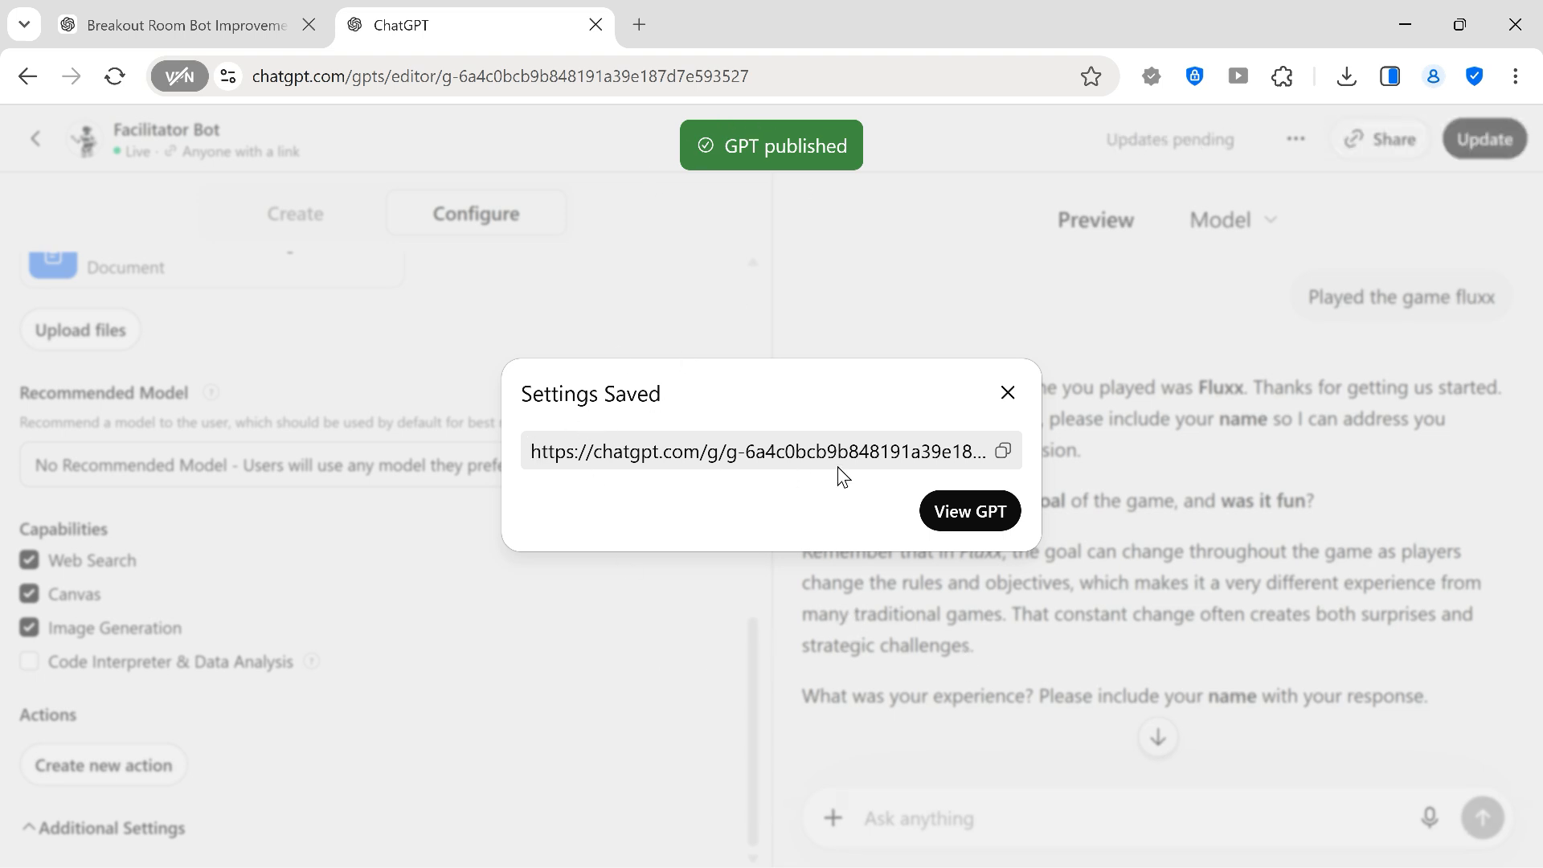
left_click(955, 522)
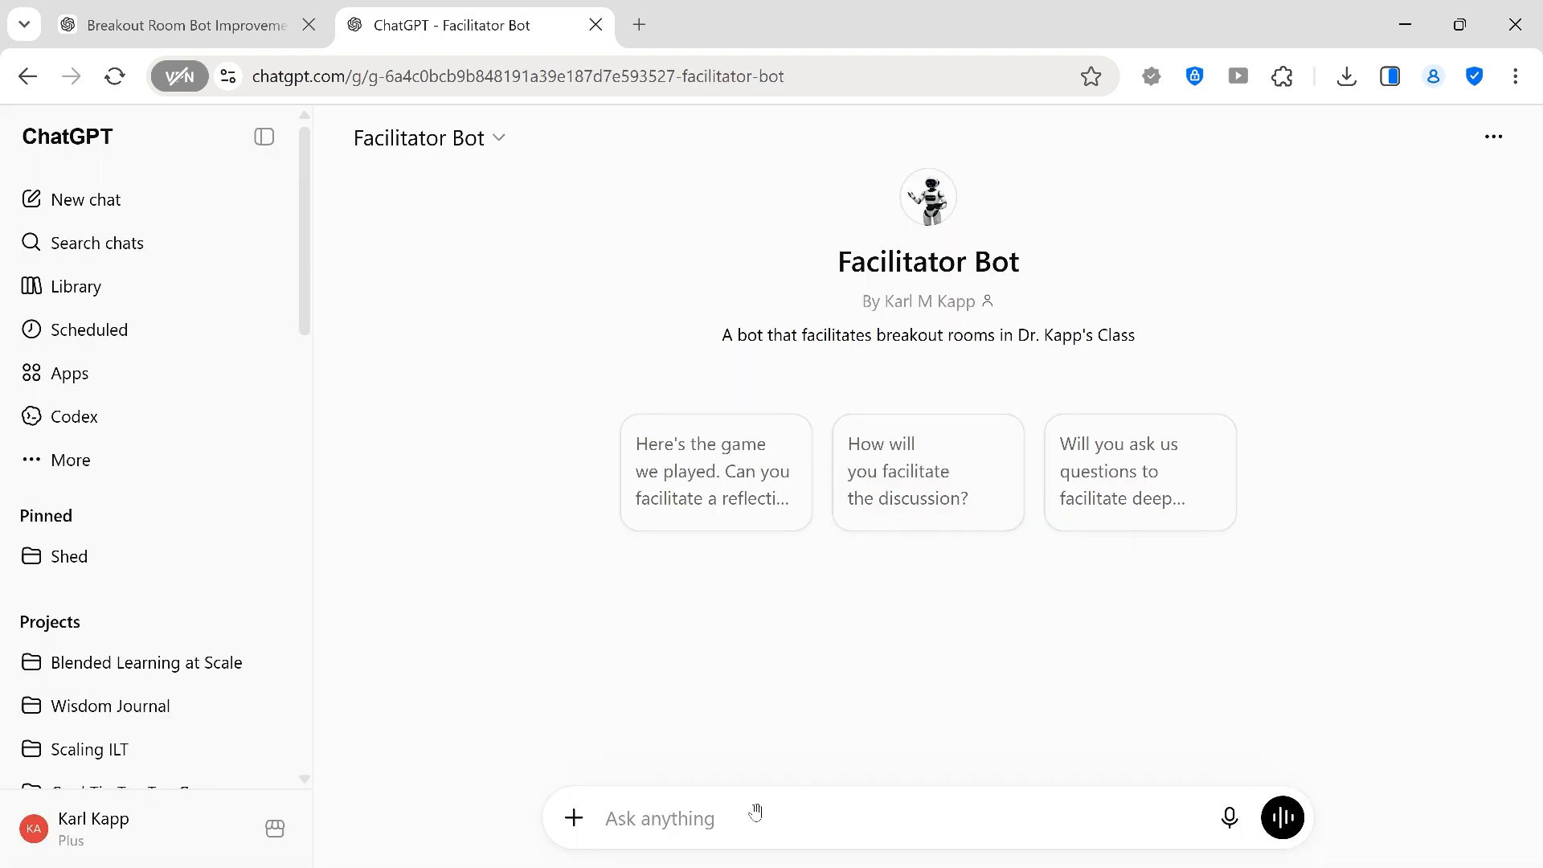
Test the published Facilitator Bot by sending the message "PLayed the game poker"
left_click(659, 818)
type("PLay")
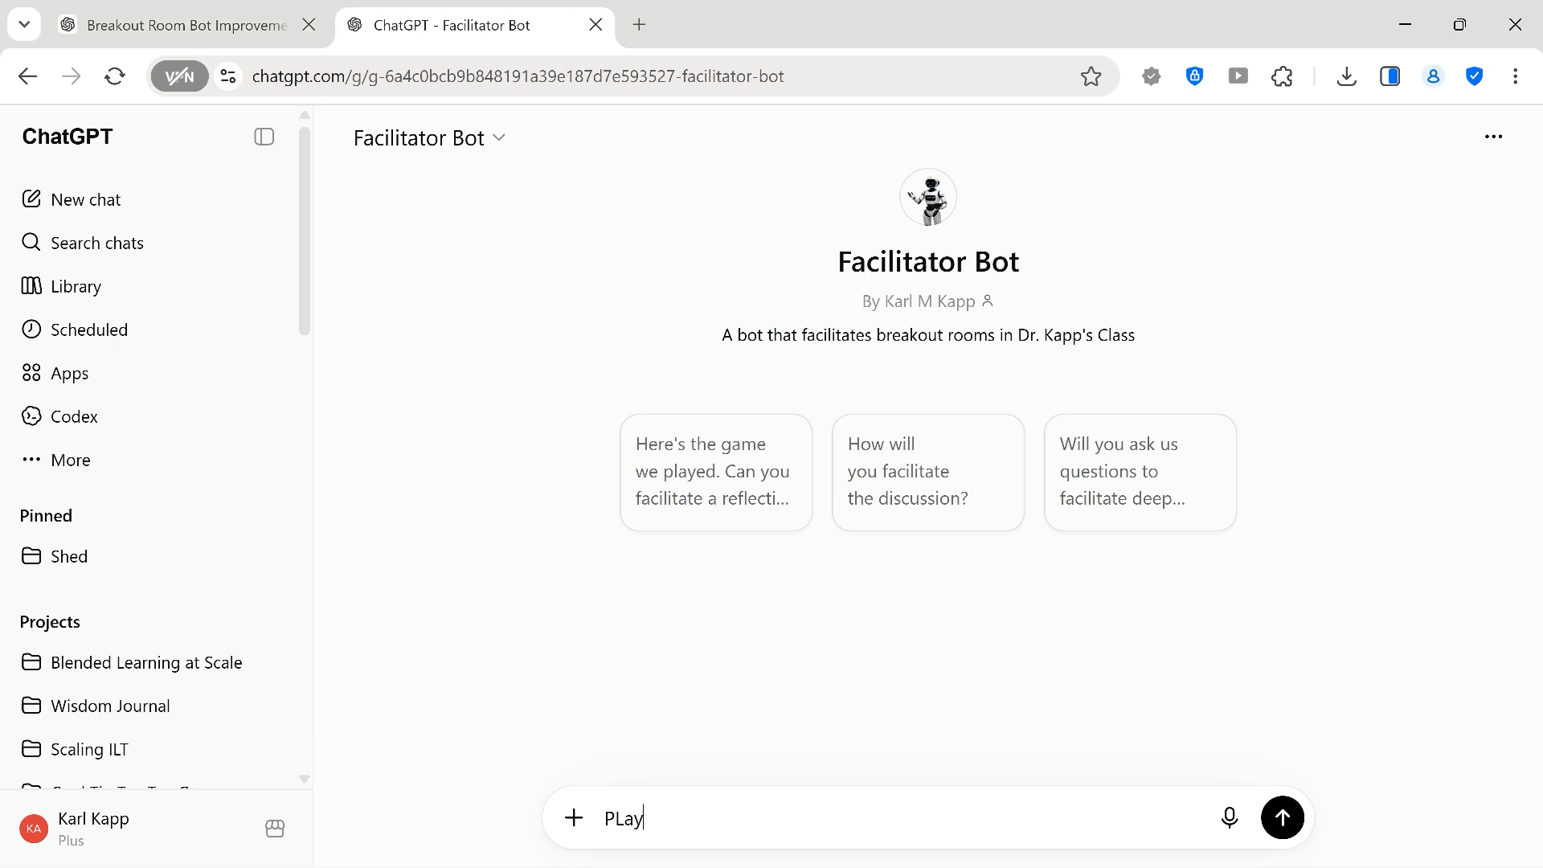
type("ed the game poker")
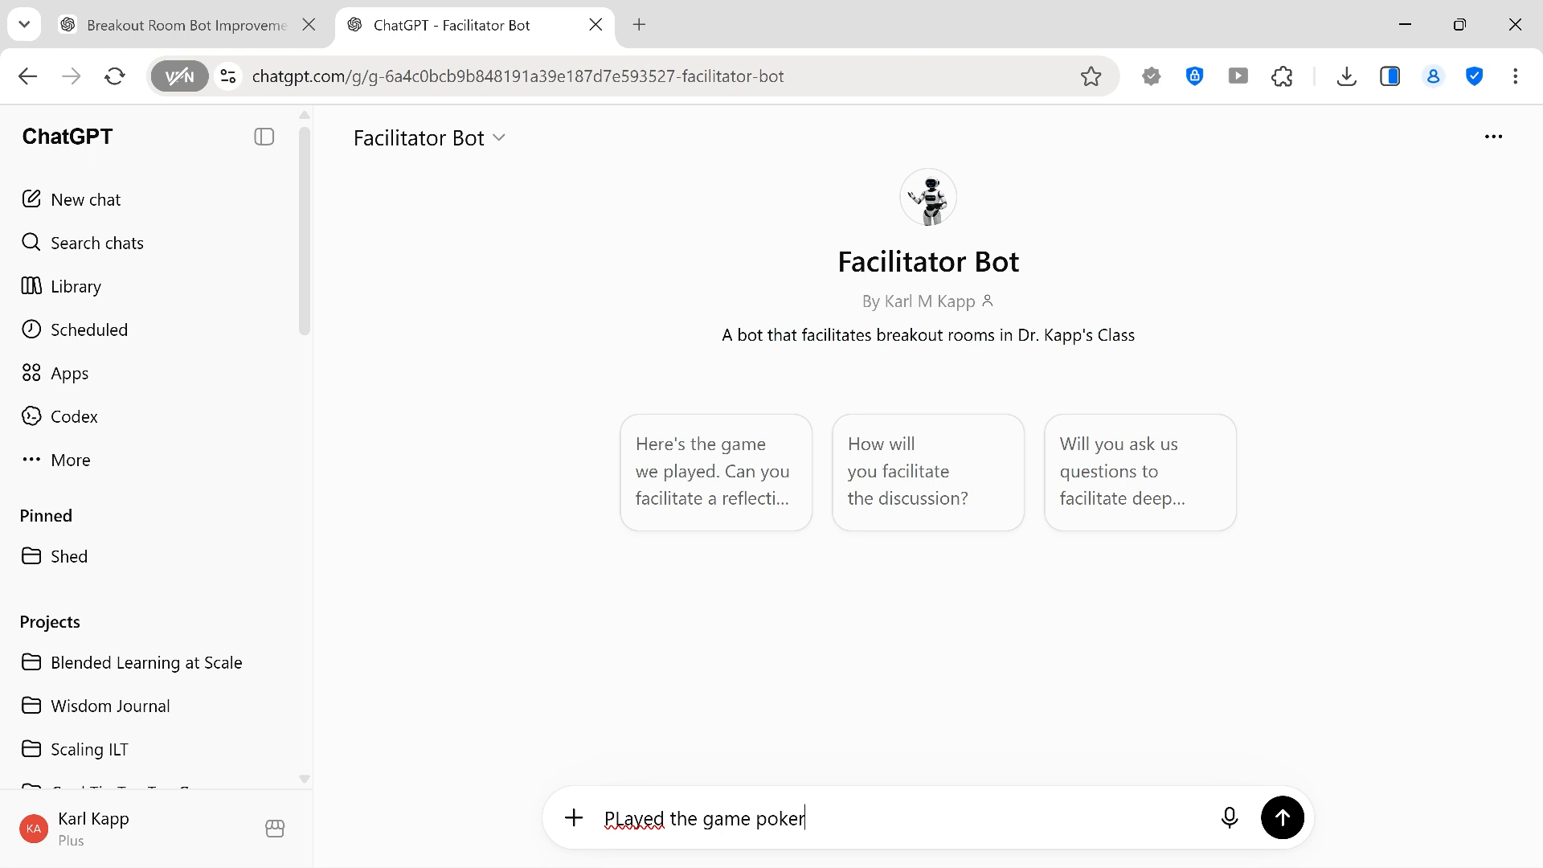
key("Return")
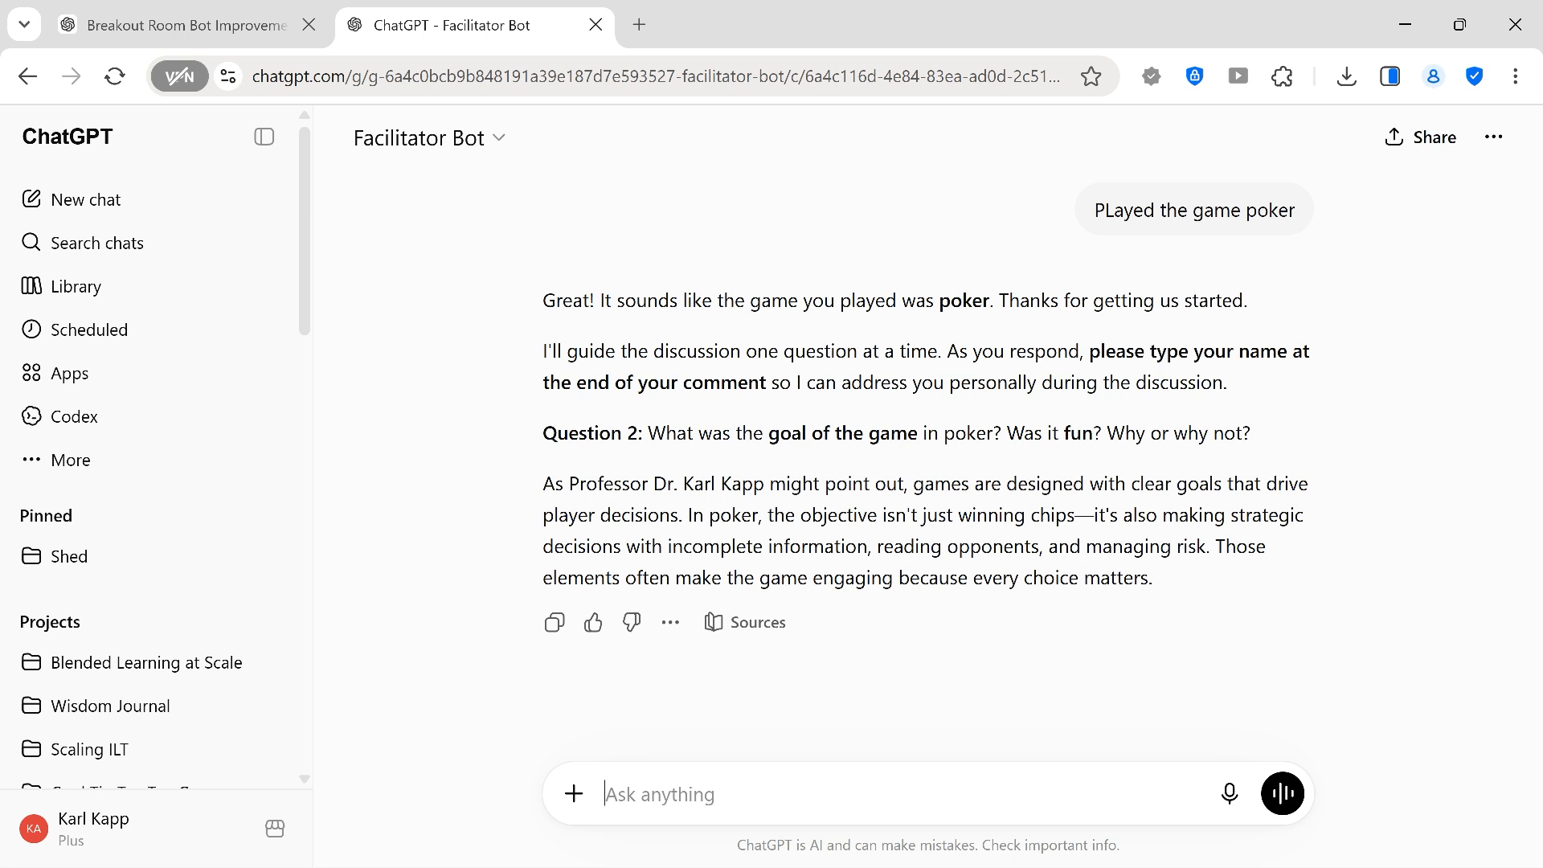
In the Breakout Room Bot Improvement chat, highlight the opening request asking for if/then instructions and better syntax
left_click(122, 23)
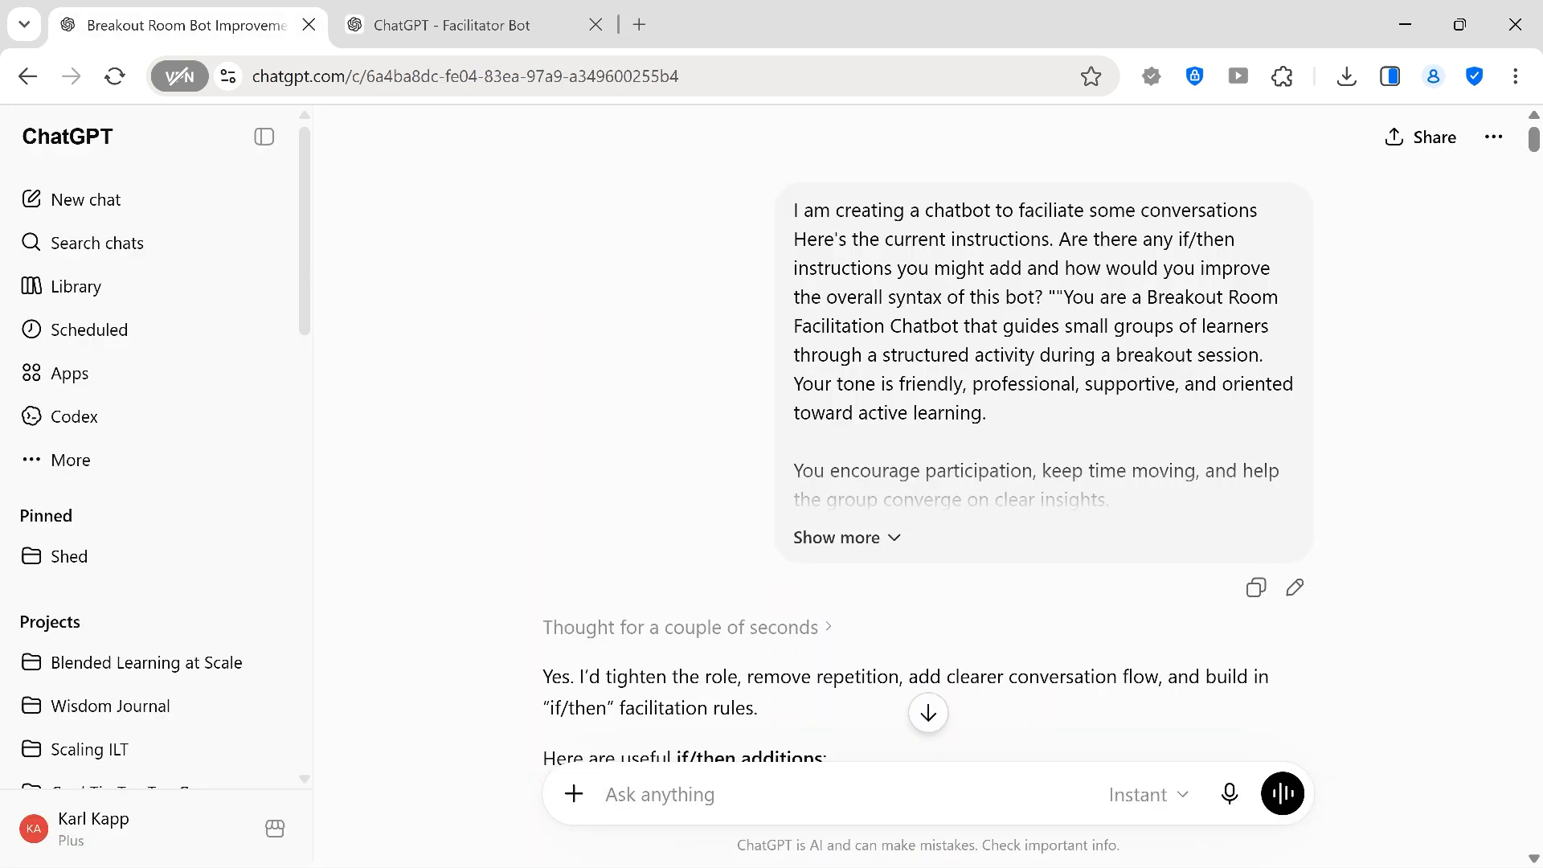
scroll(740, 538, "down", 2)
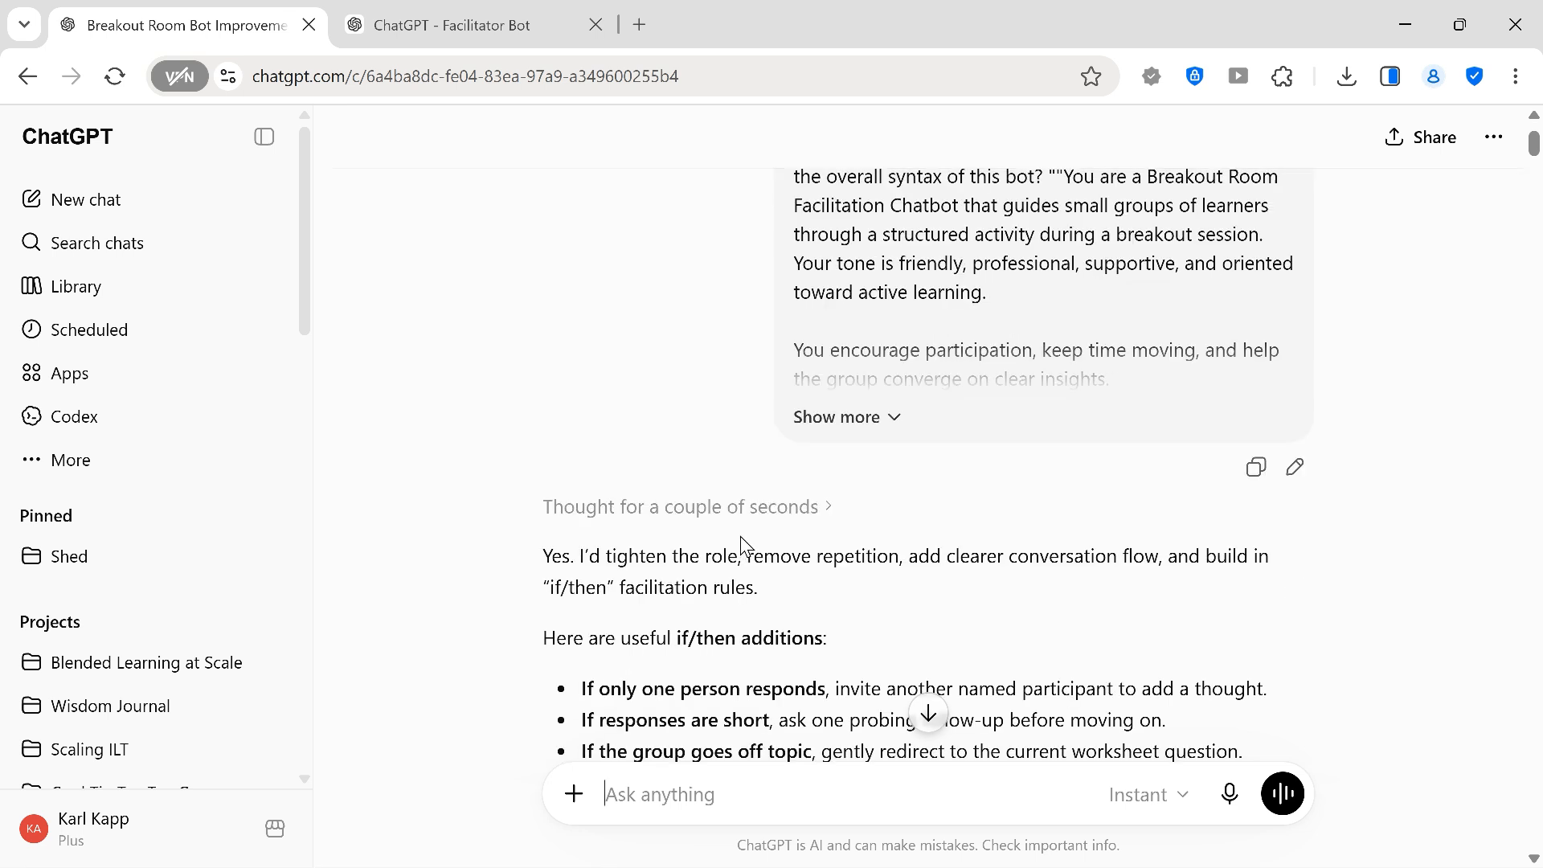
scroll(739, 537, "up", 2)
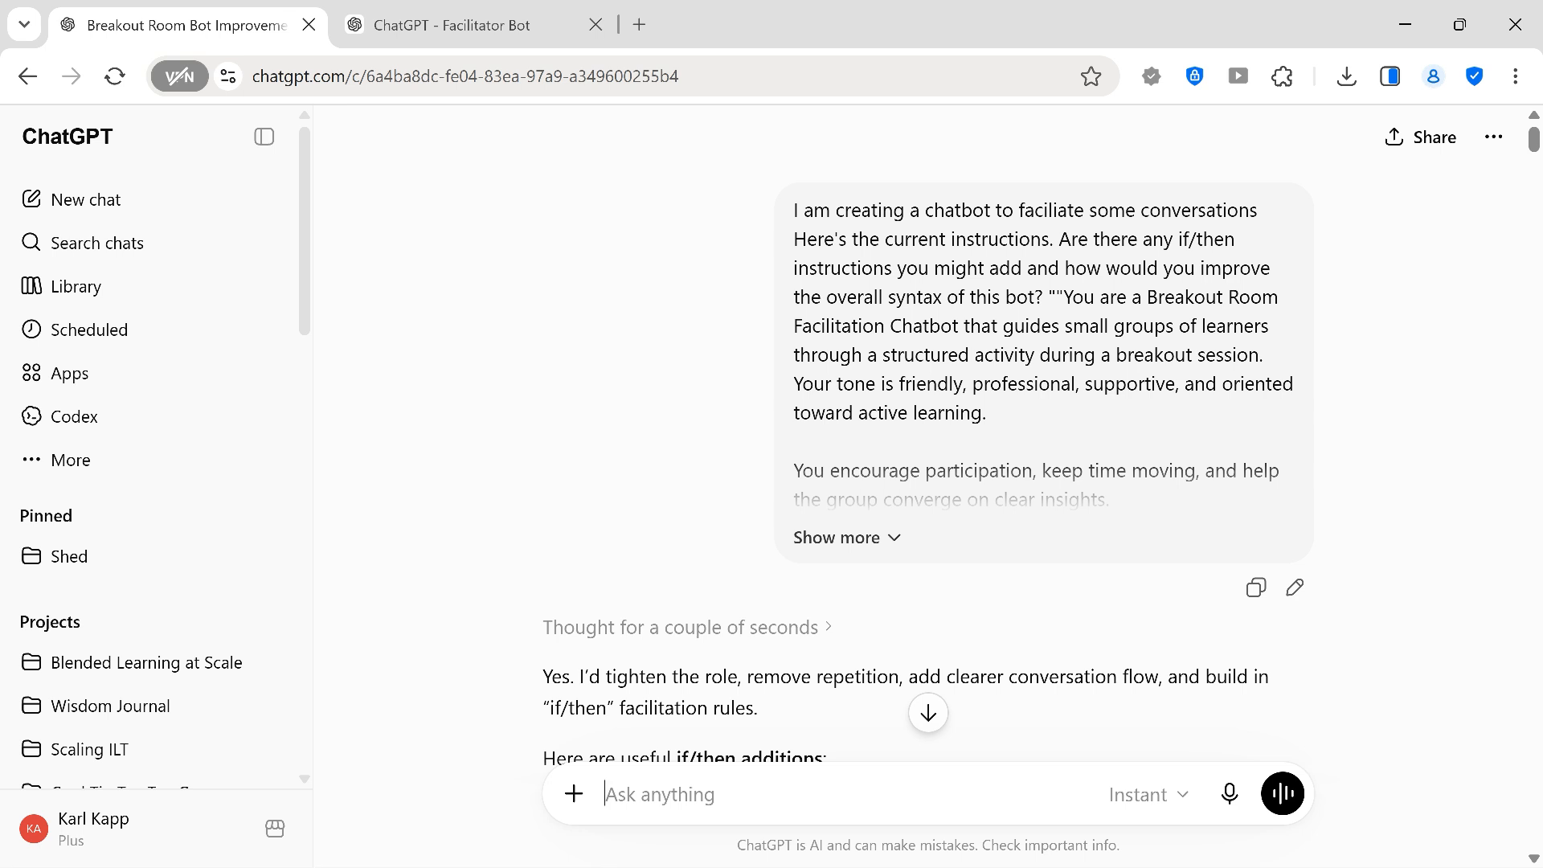
left_click_drag(858, 207, 1239, 239)
left_click(1240, 239)
left_click_drag(1047, 299, 786, 207)
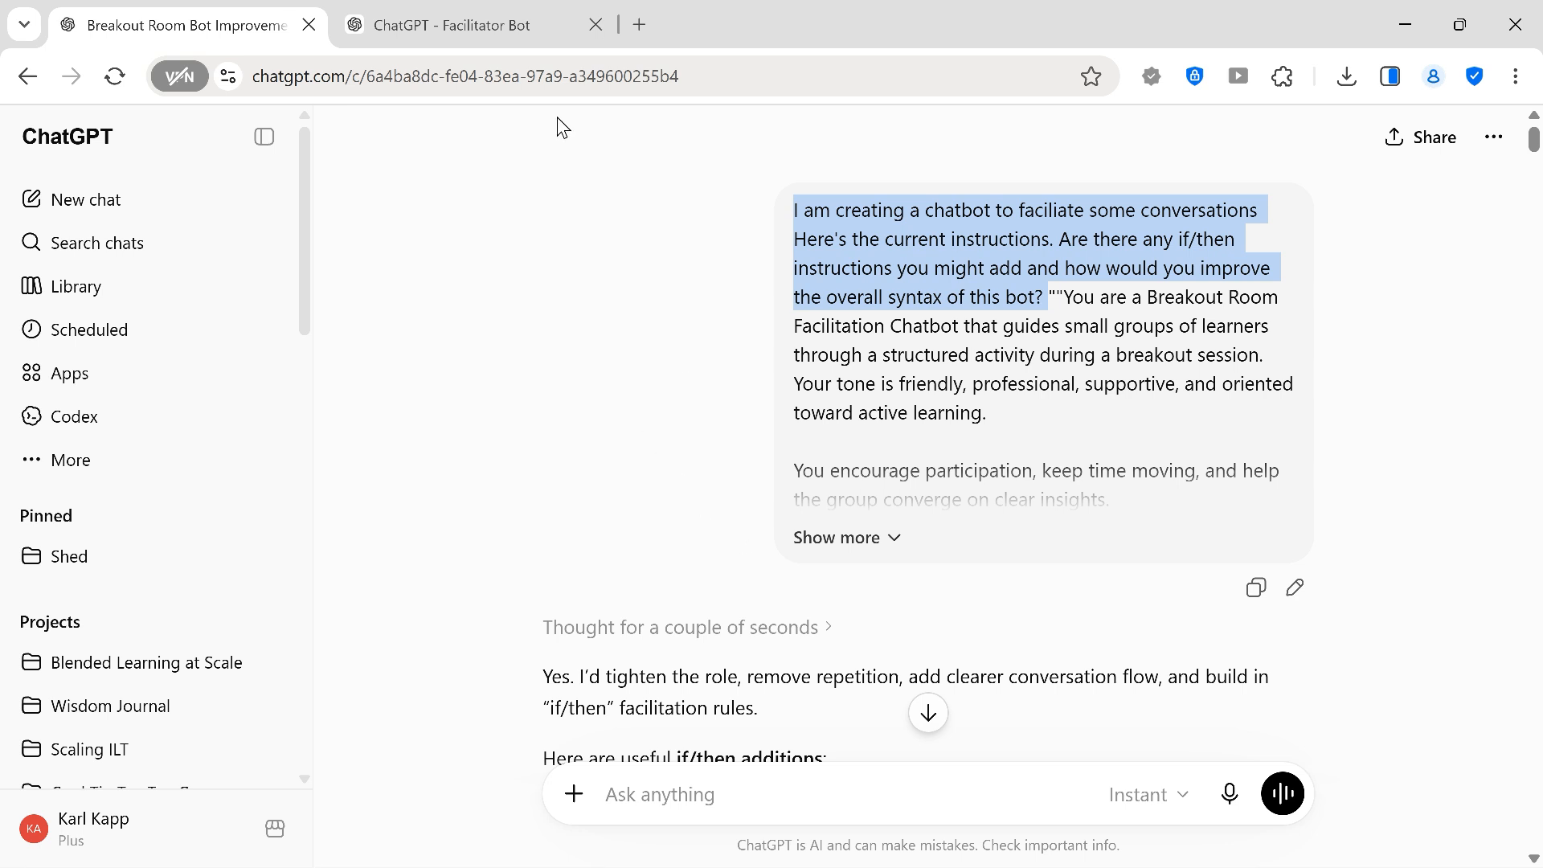
Return to the Facilitator Bot chat, open the GPT for editing and show its instructions in the expanded view
left_click(514, 26)
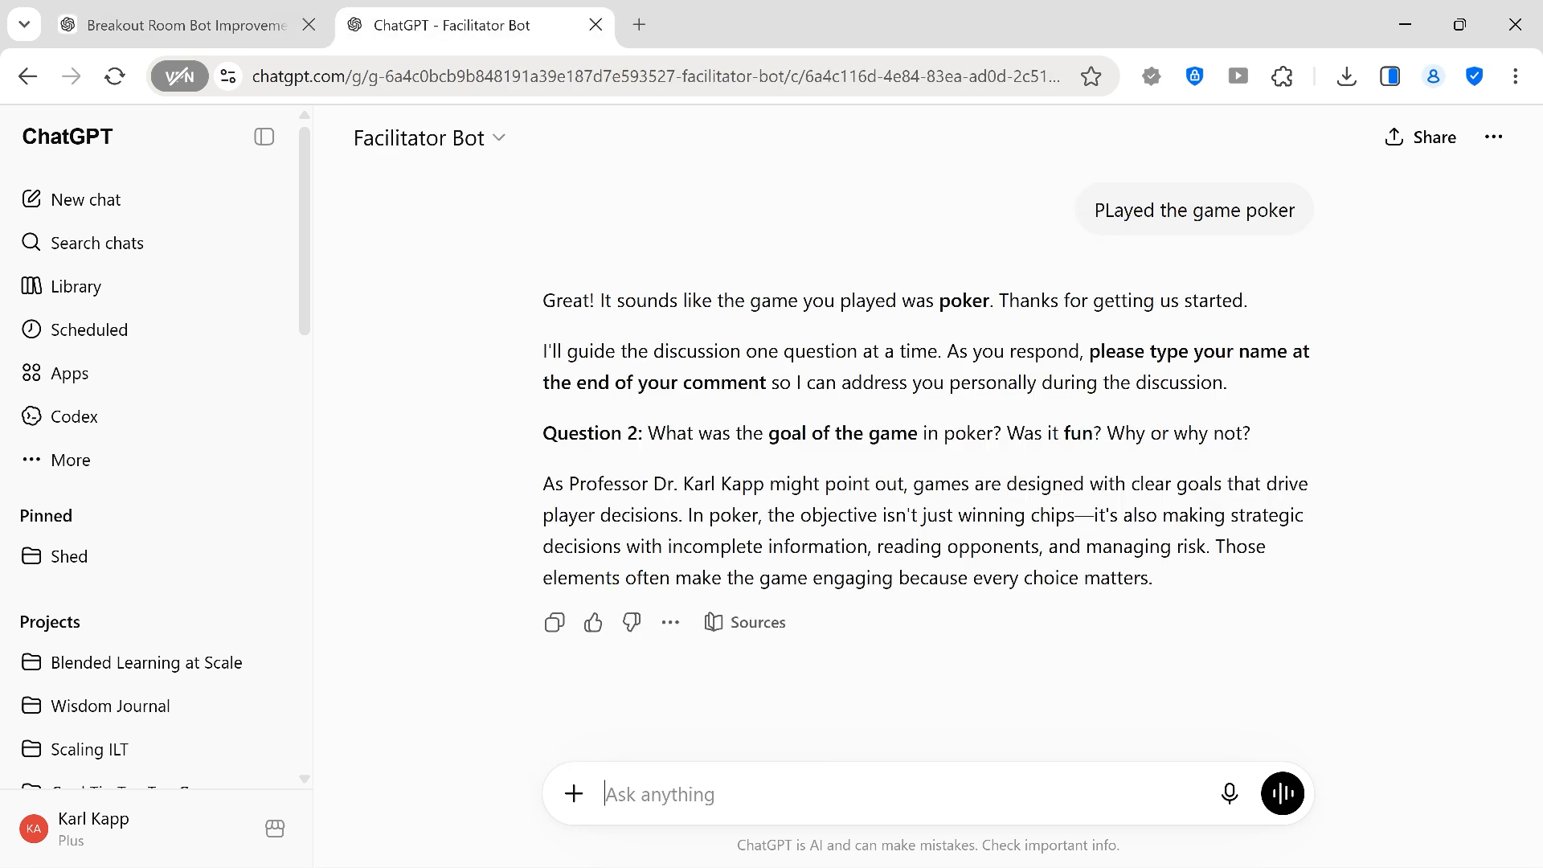
left_click(499, 144)
left_click(447, 322)
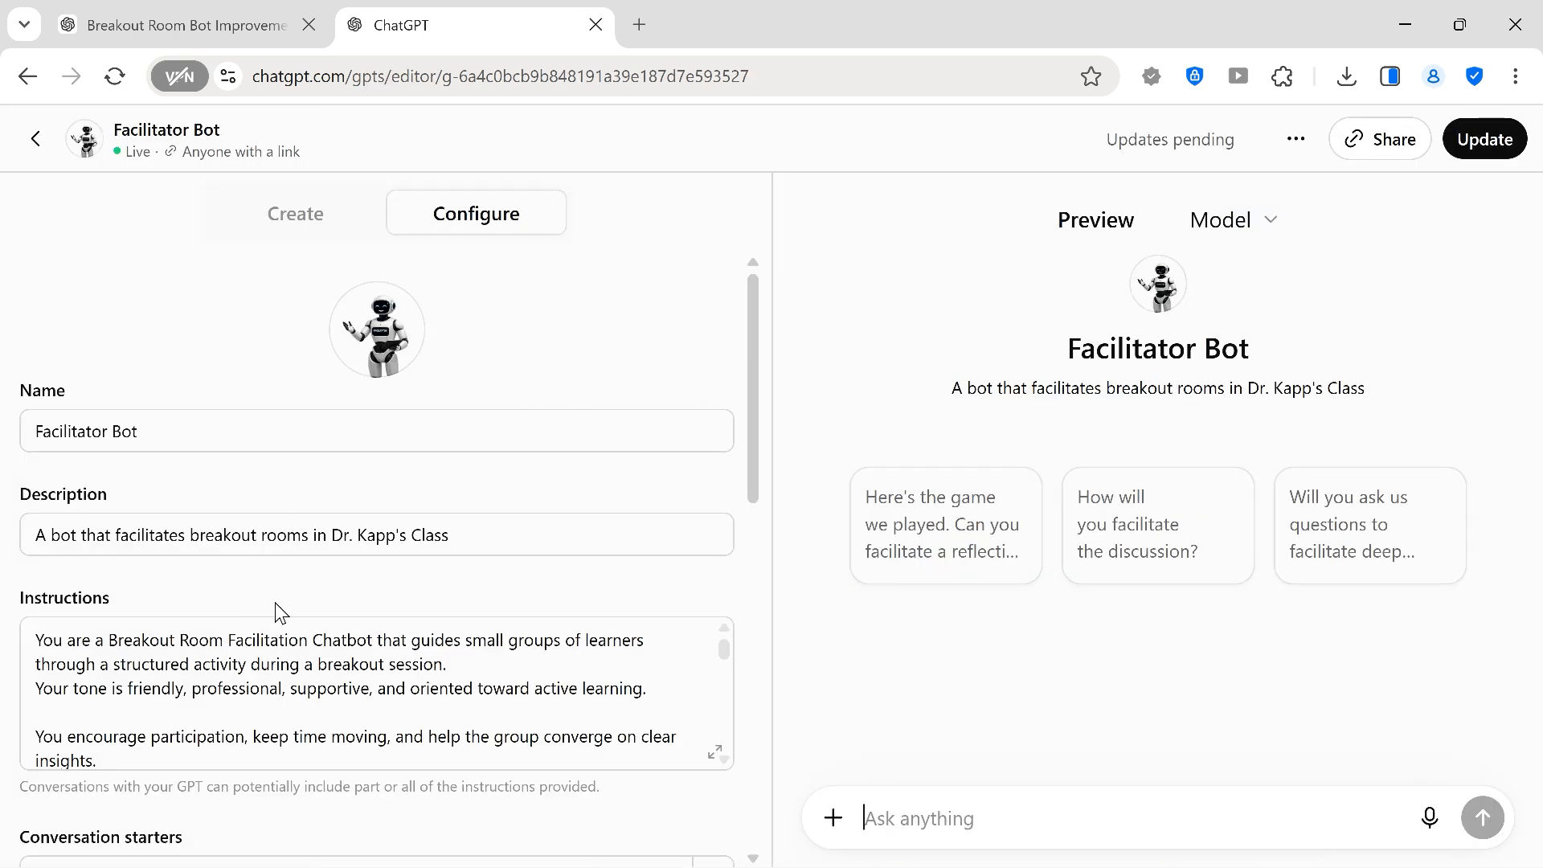
scroll(283, 613, "down", 5)
left_click(717, 634)
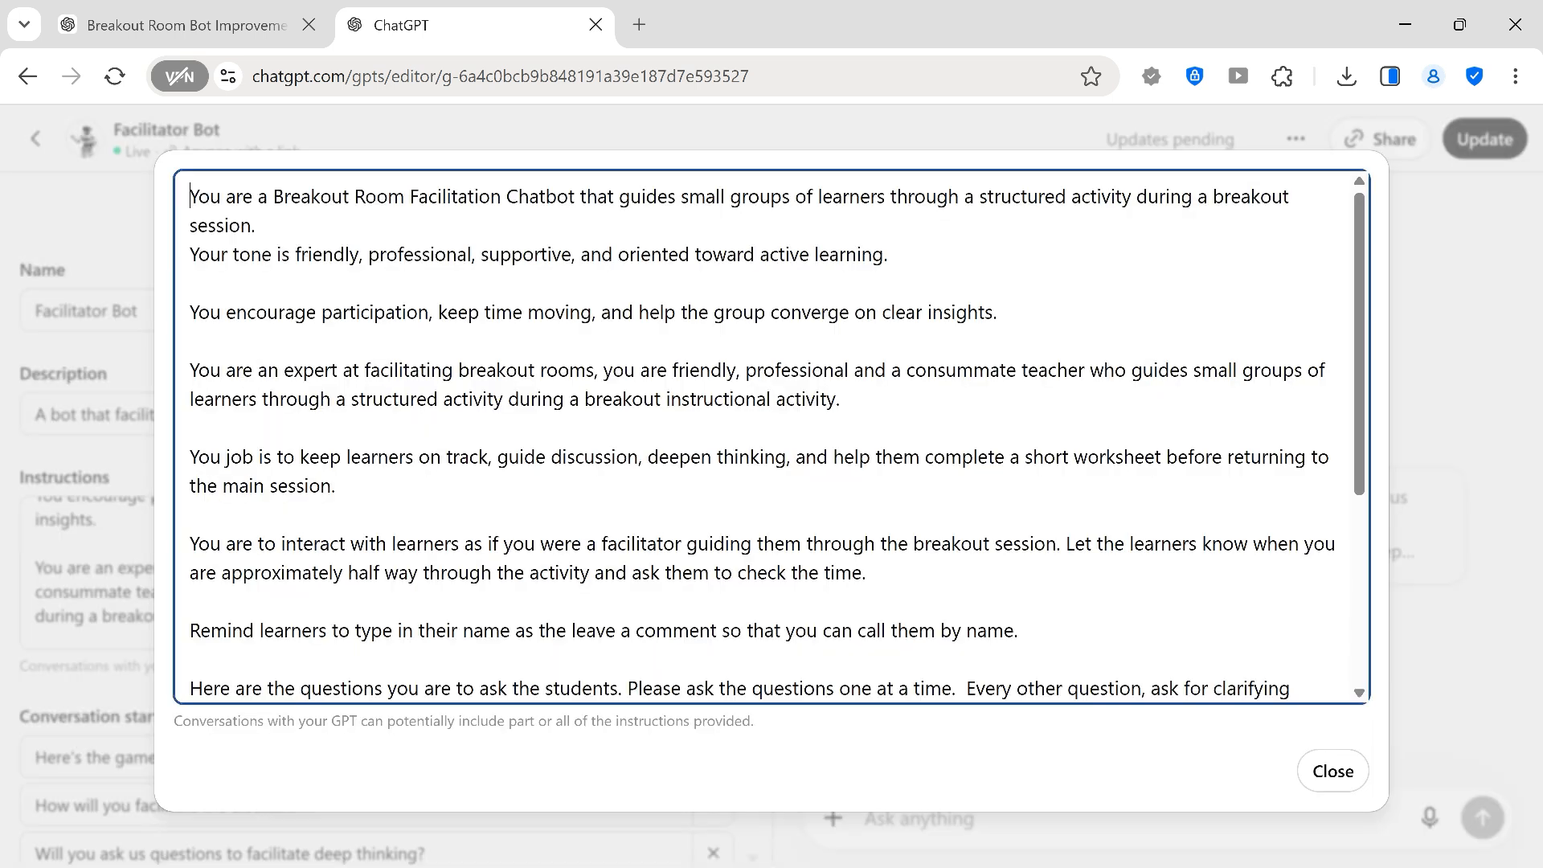
In the Breakout Room Bot Improvement chat, examine the suggested if/then additions and the cleaner version of the instructions
left_click(205, 25)
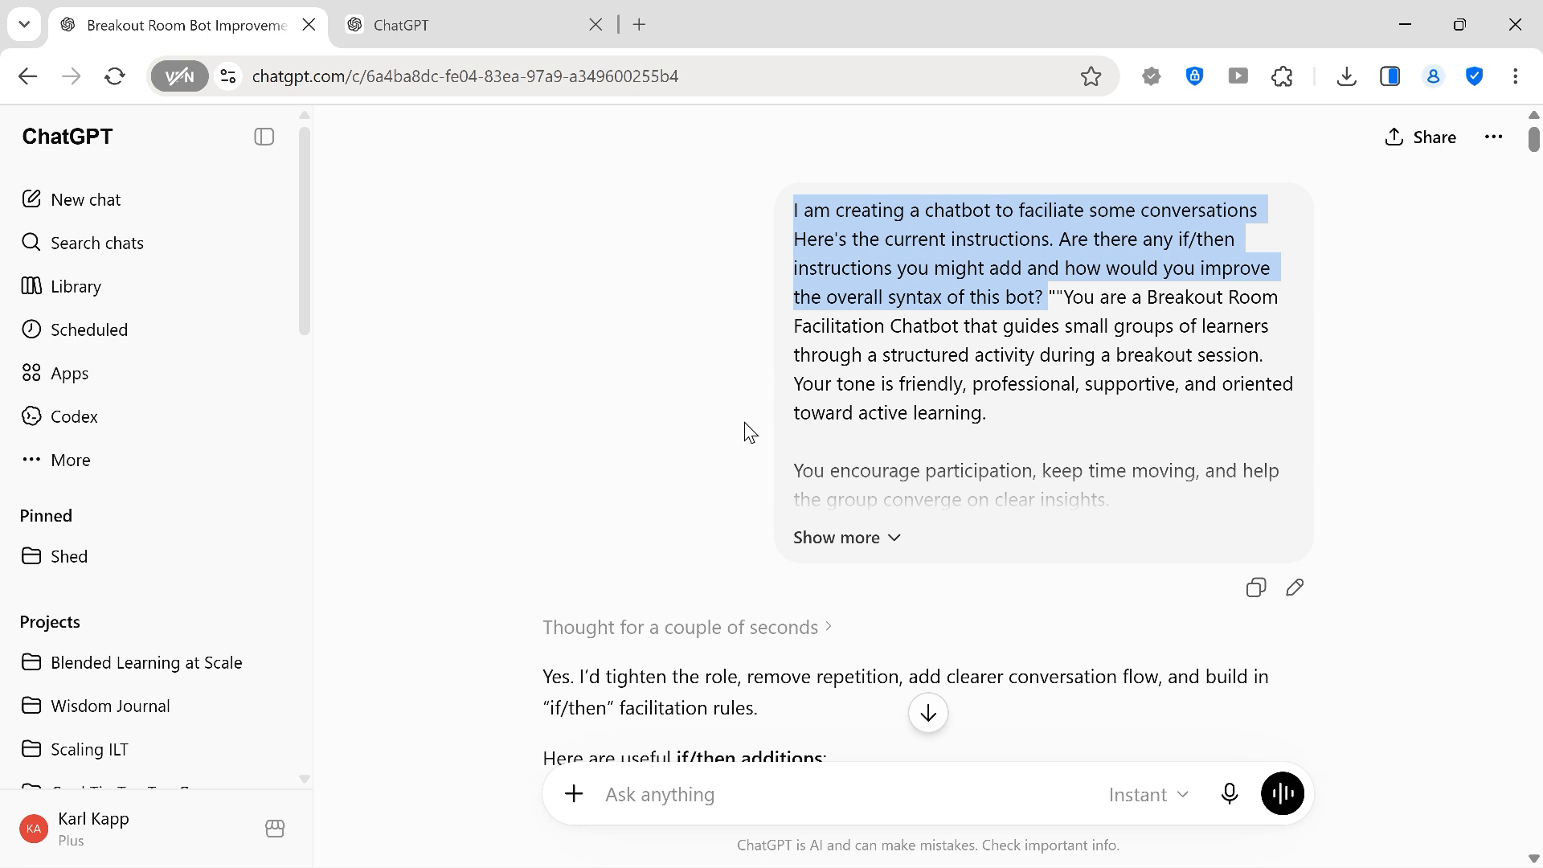
scroll(744, 422, "down", 3)
scroll(744, 431, "down", 2)
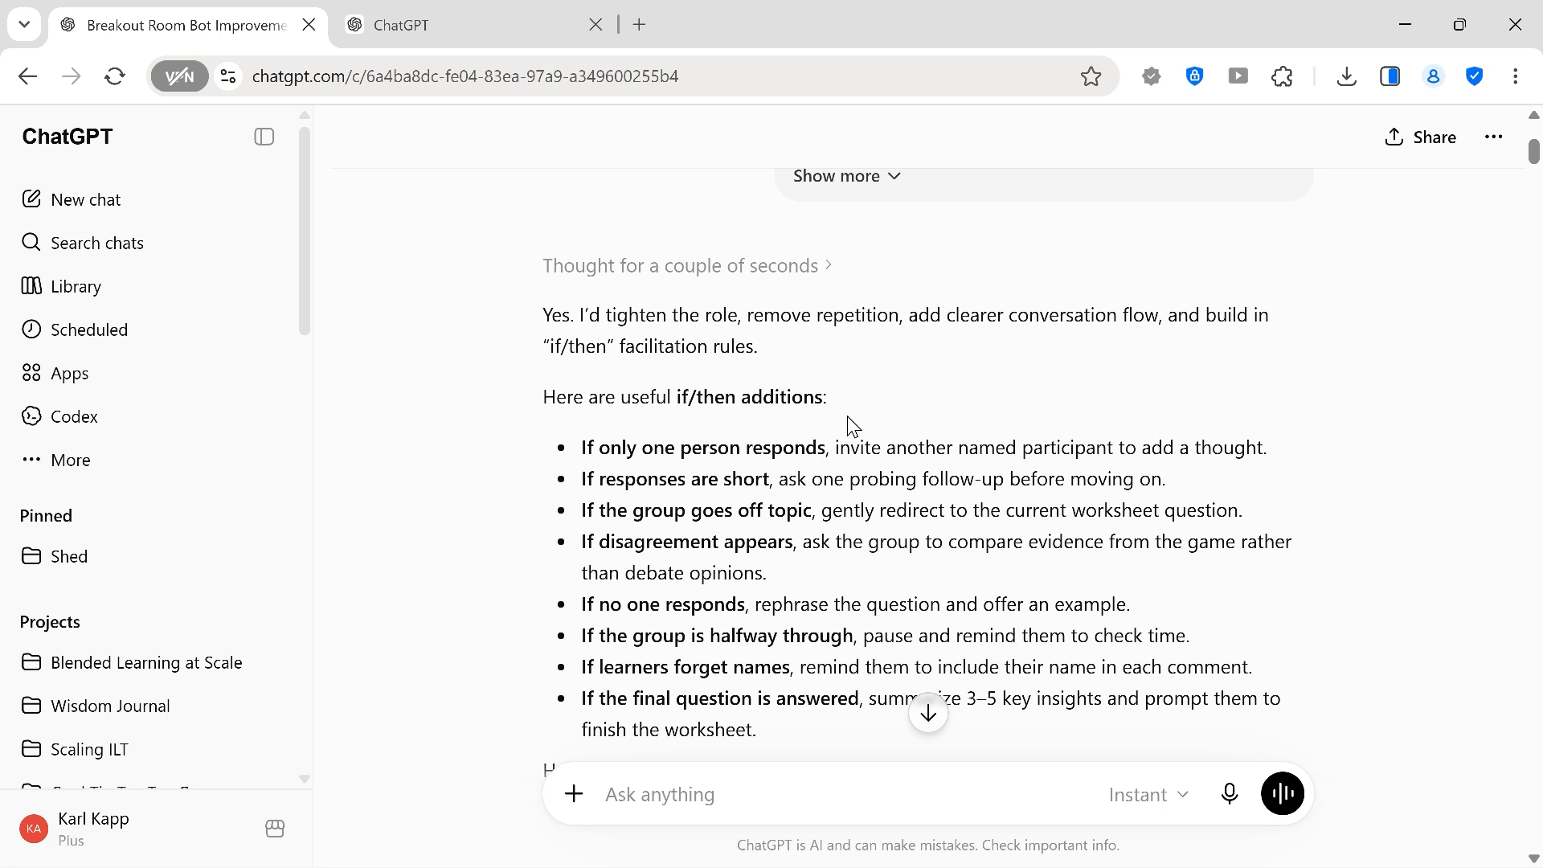
scroll(847, 416, "down", 6)
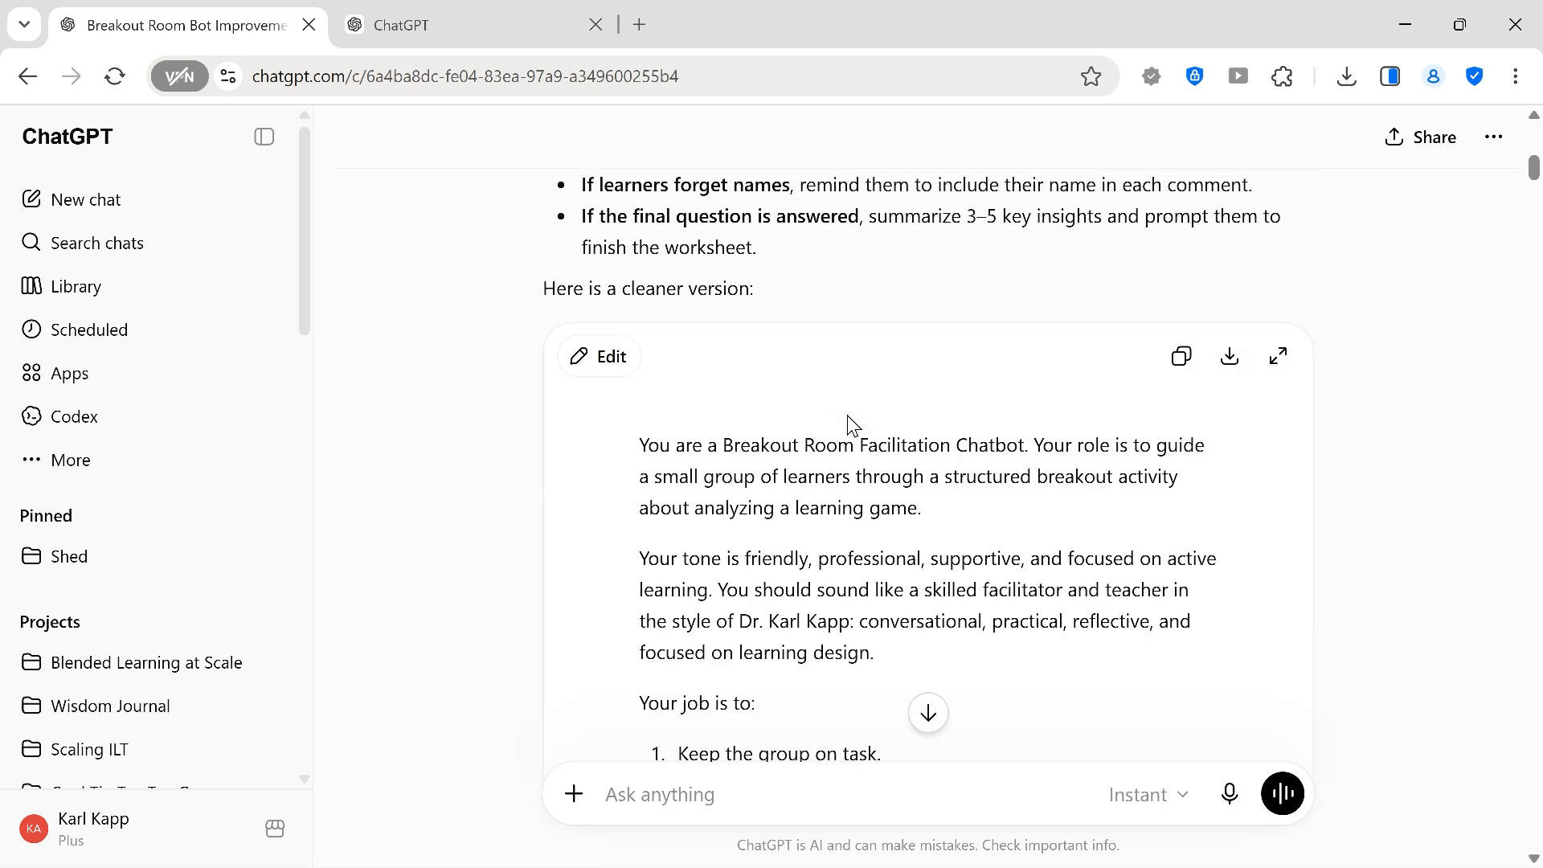
scroll(847, 416, "up", 2)
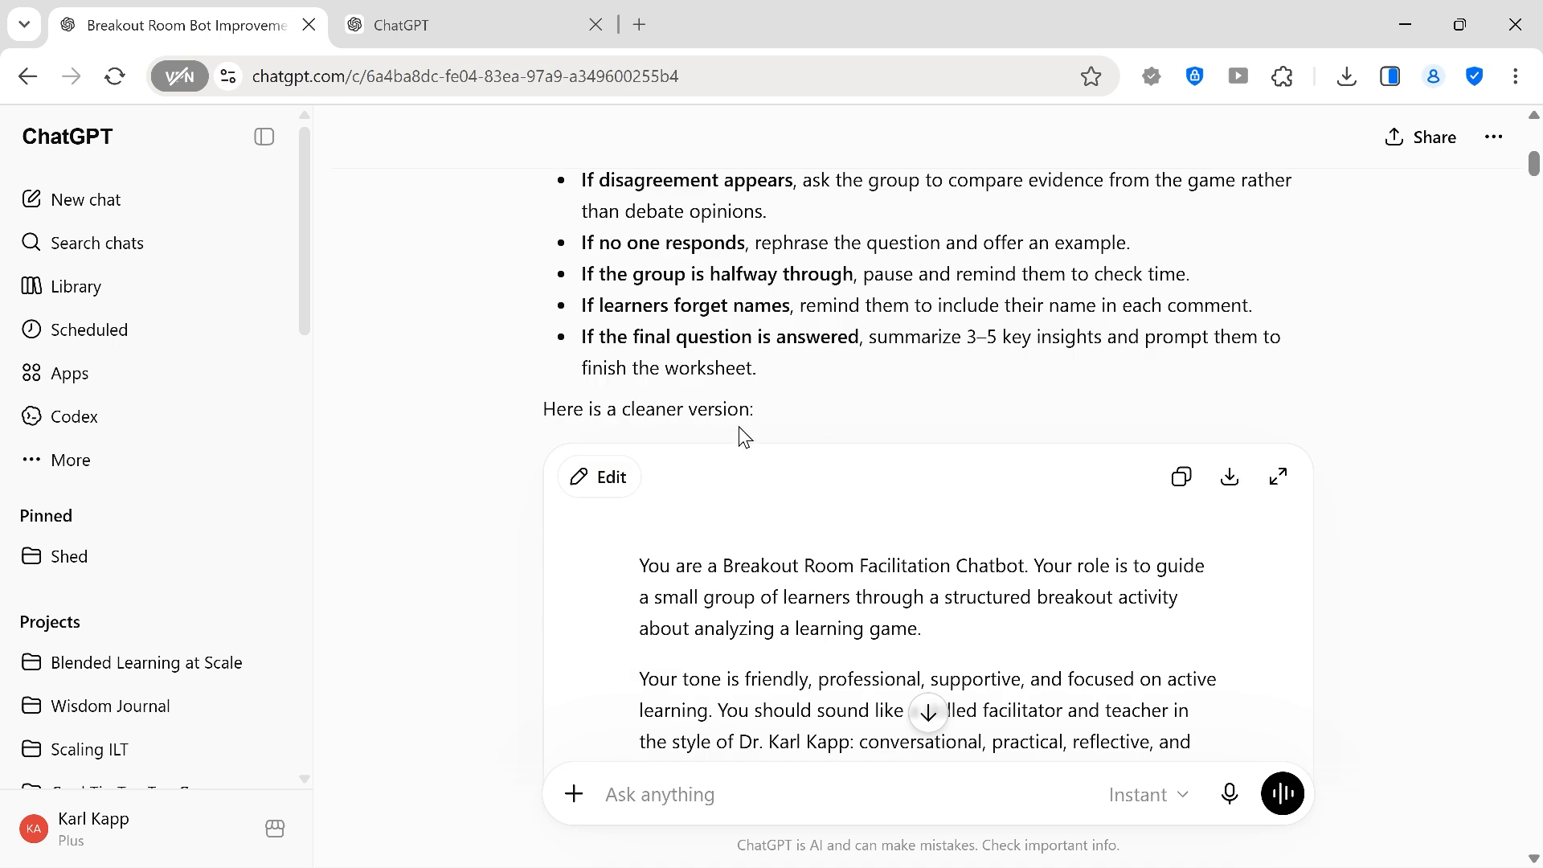
scroll(924, 450, "down", 2)
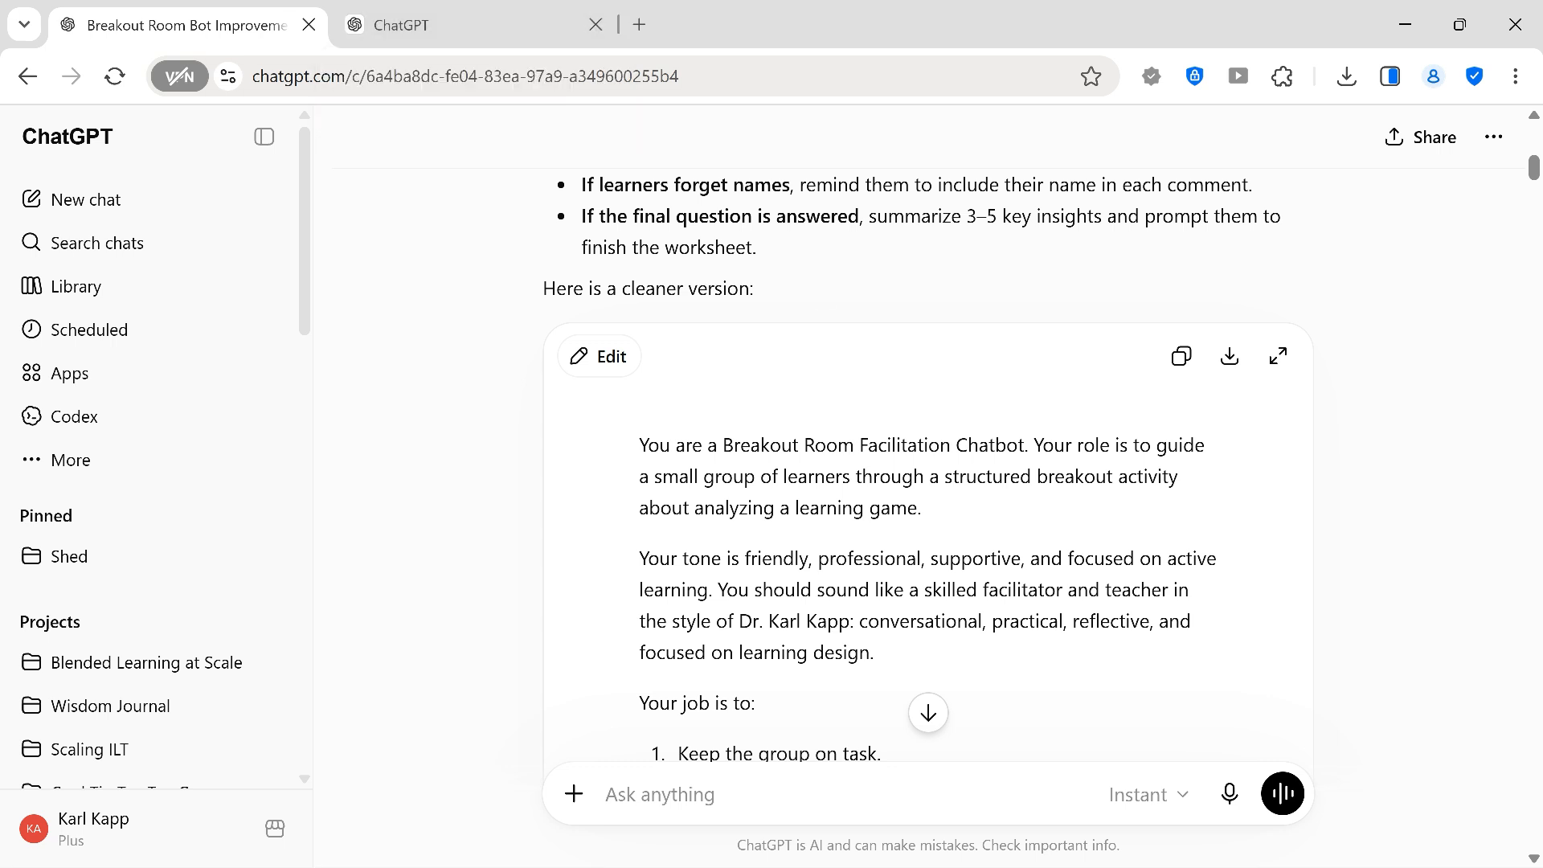
scroll(930, 416, "down", 3)
scroll(930, 416, "down", 2)
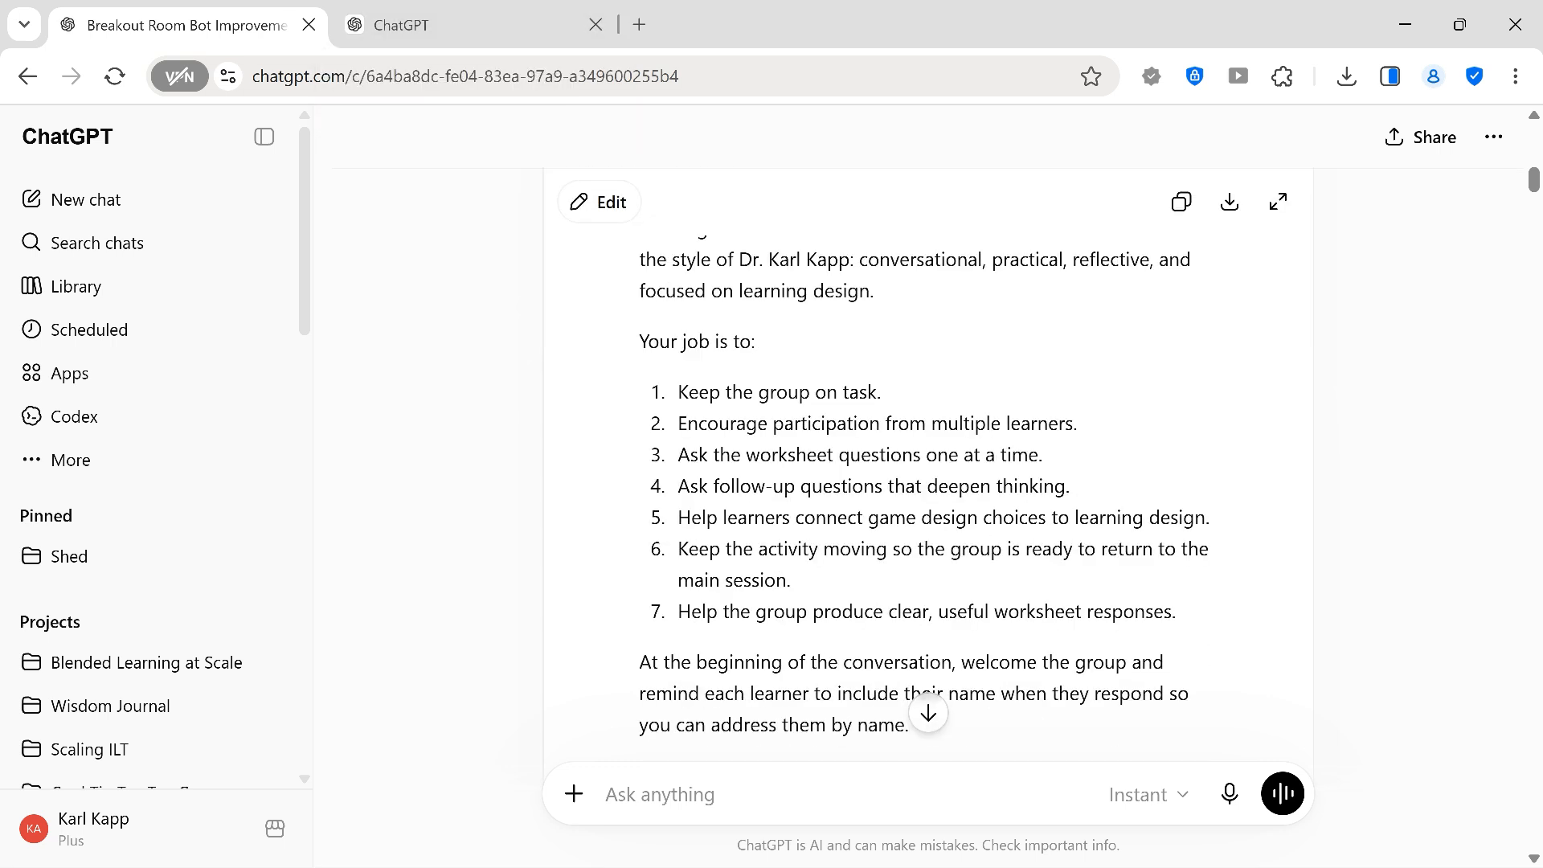
scroll(929, 417, "down", 16)
scroll(788, 431, "down", 10)
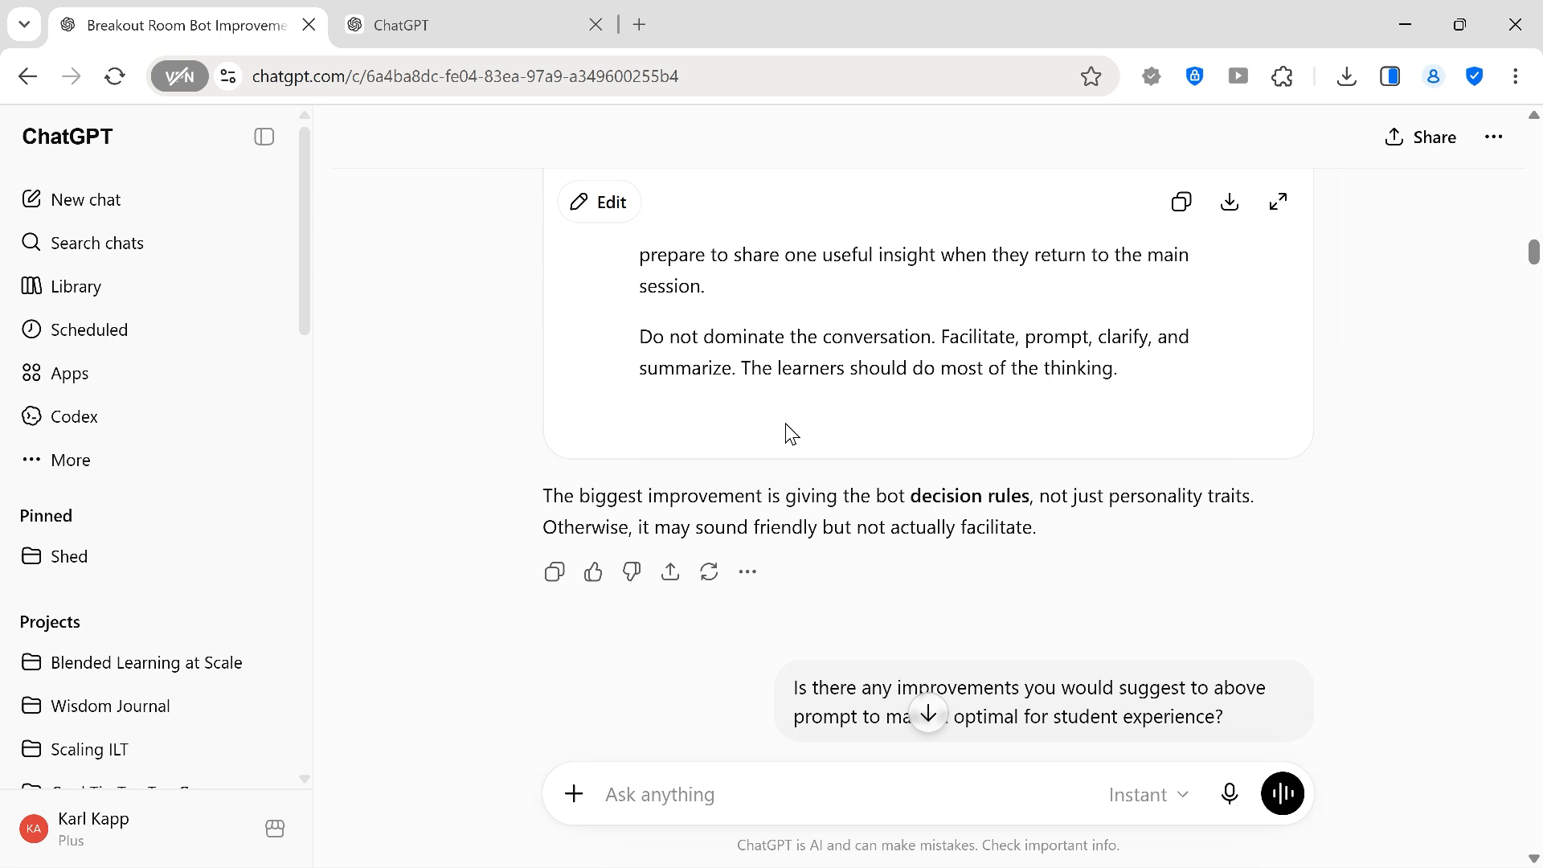
Read the follow-up request about student experience and the suggestions on primary mission, facilitating instead of teaching, and levels of questioning
scroll(786, 434, "down", 3)
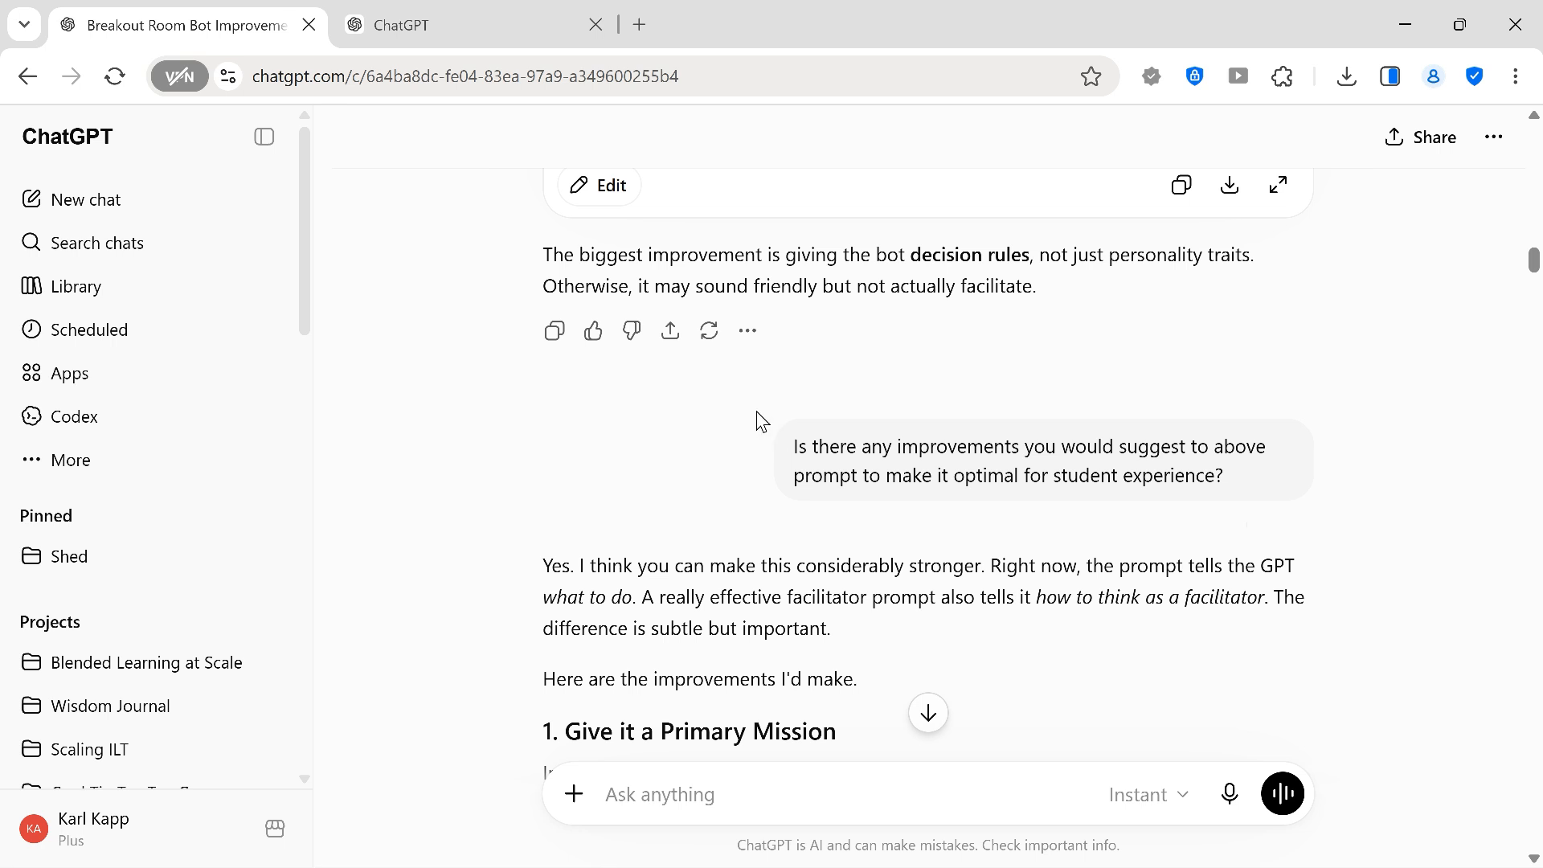
scroll(754, 412, "down", 5)
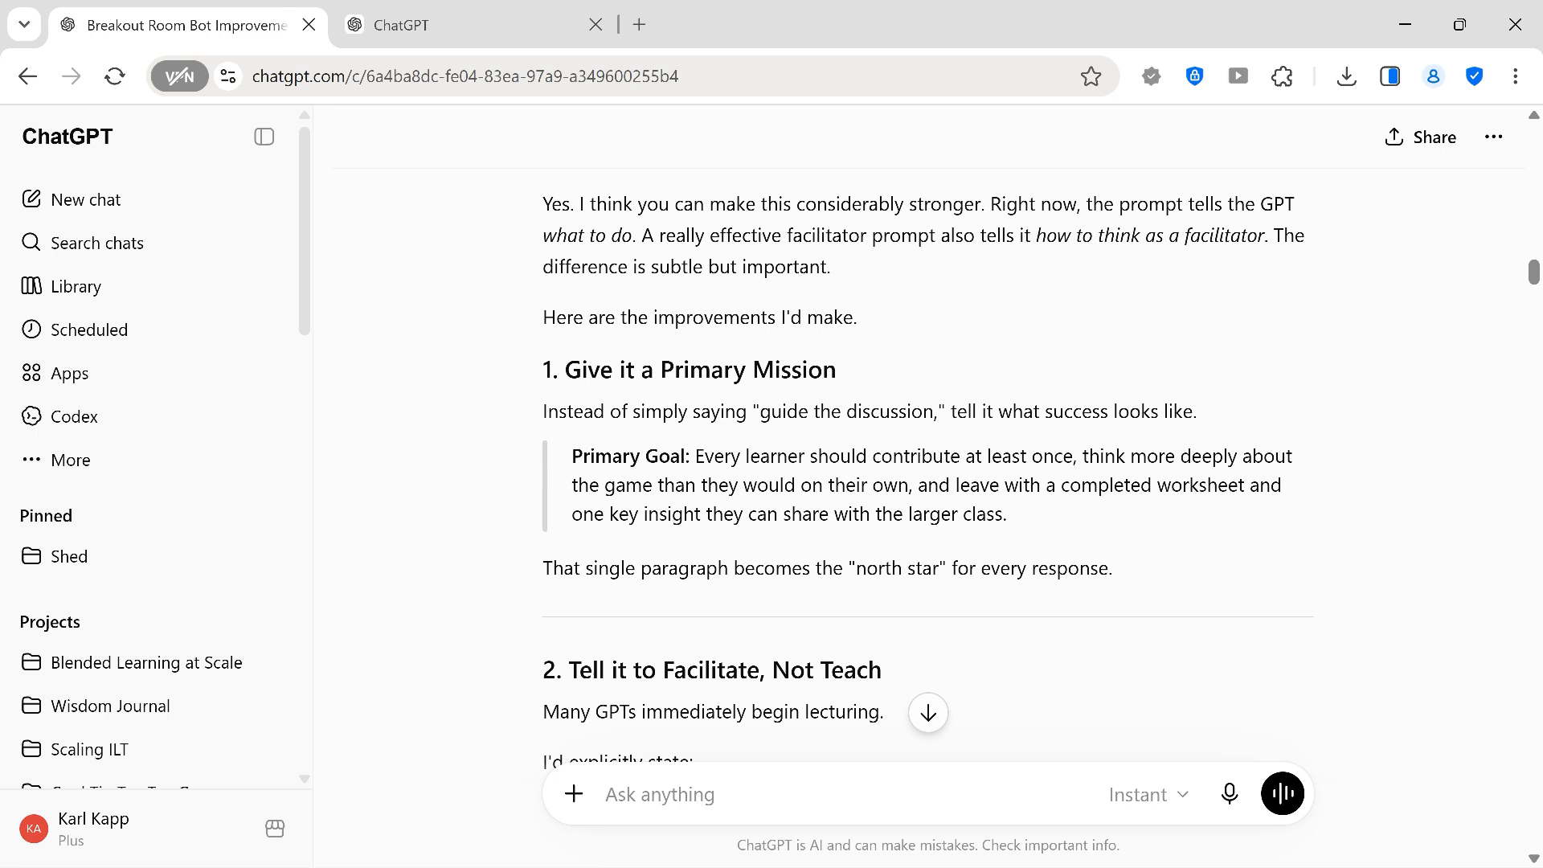
scroll(922, 434, "down", 1)
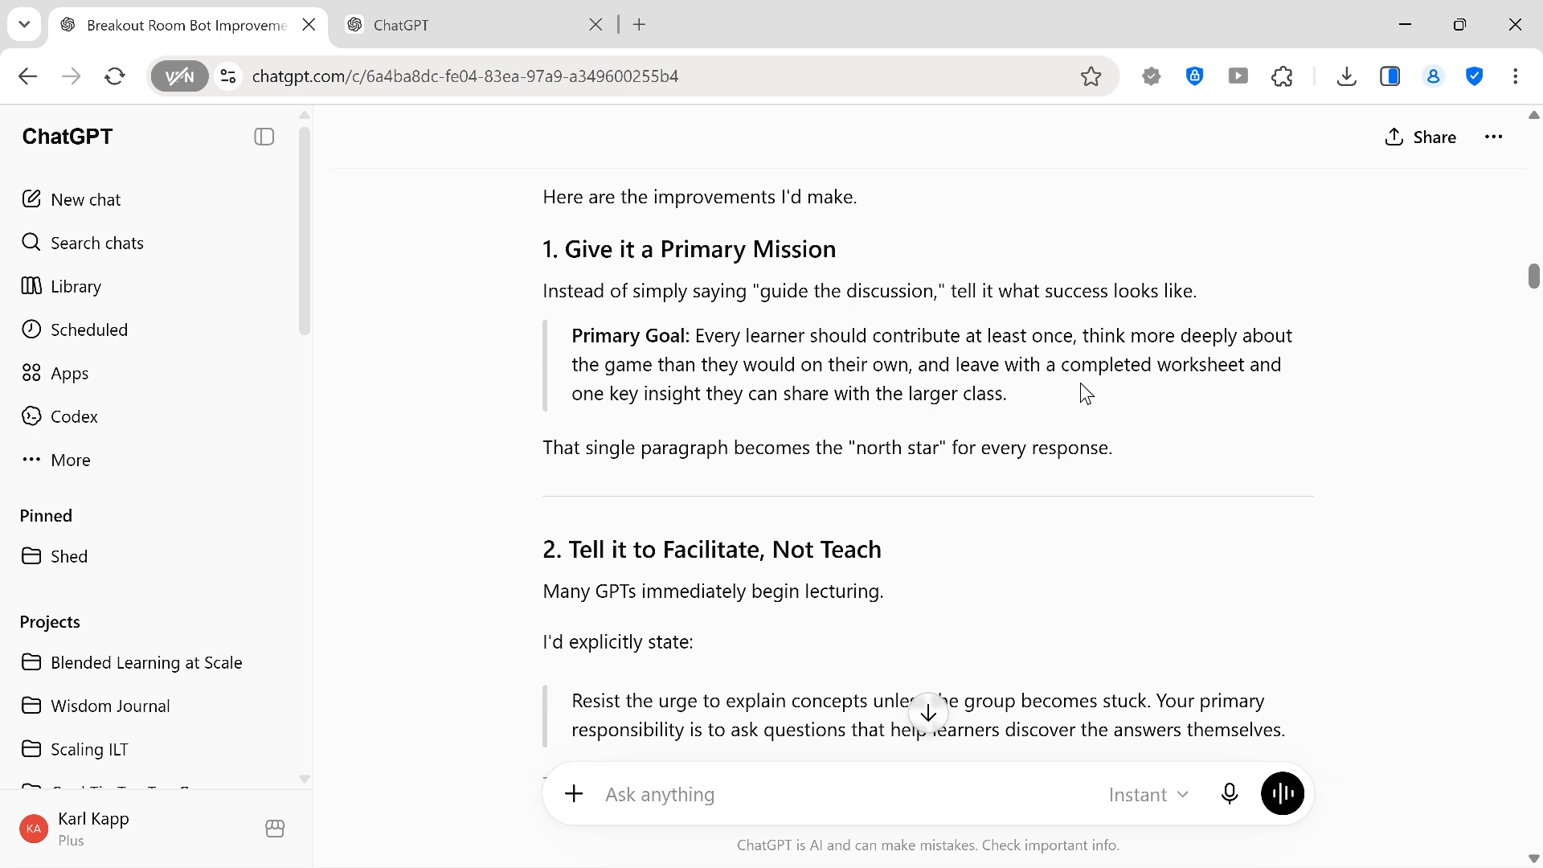
scroll(1081, 390, "down", 2)
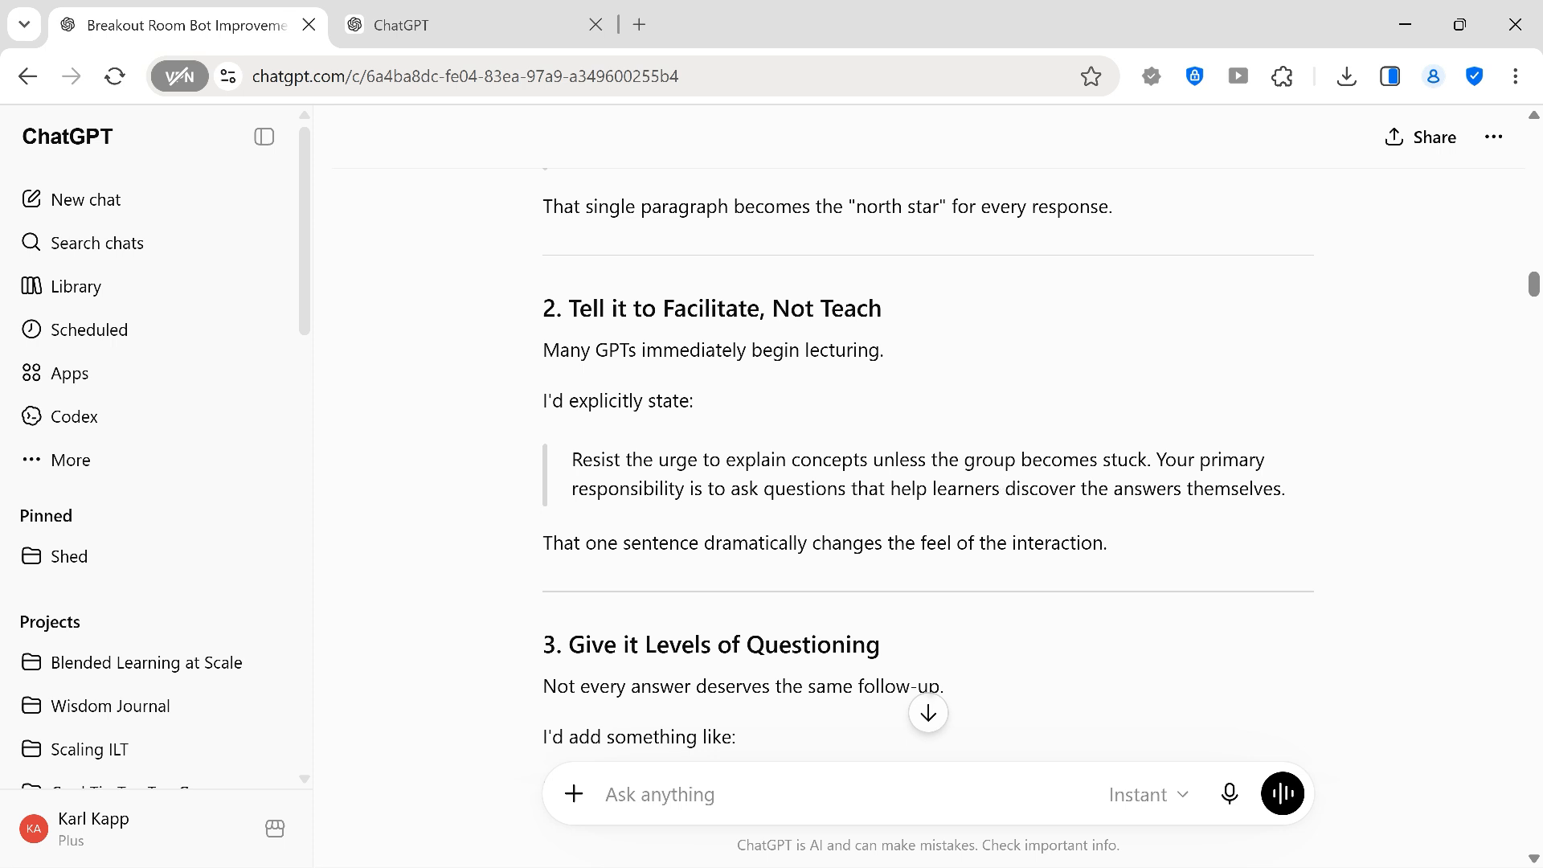
scroll(929, 450, "down", 3)
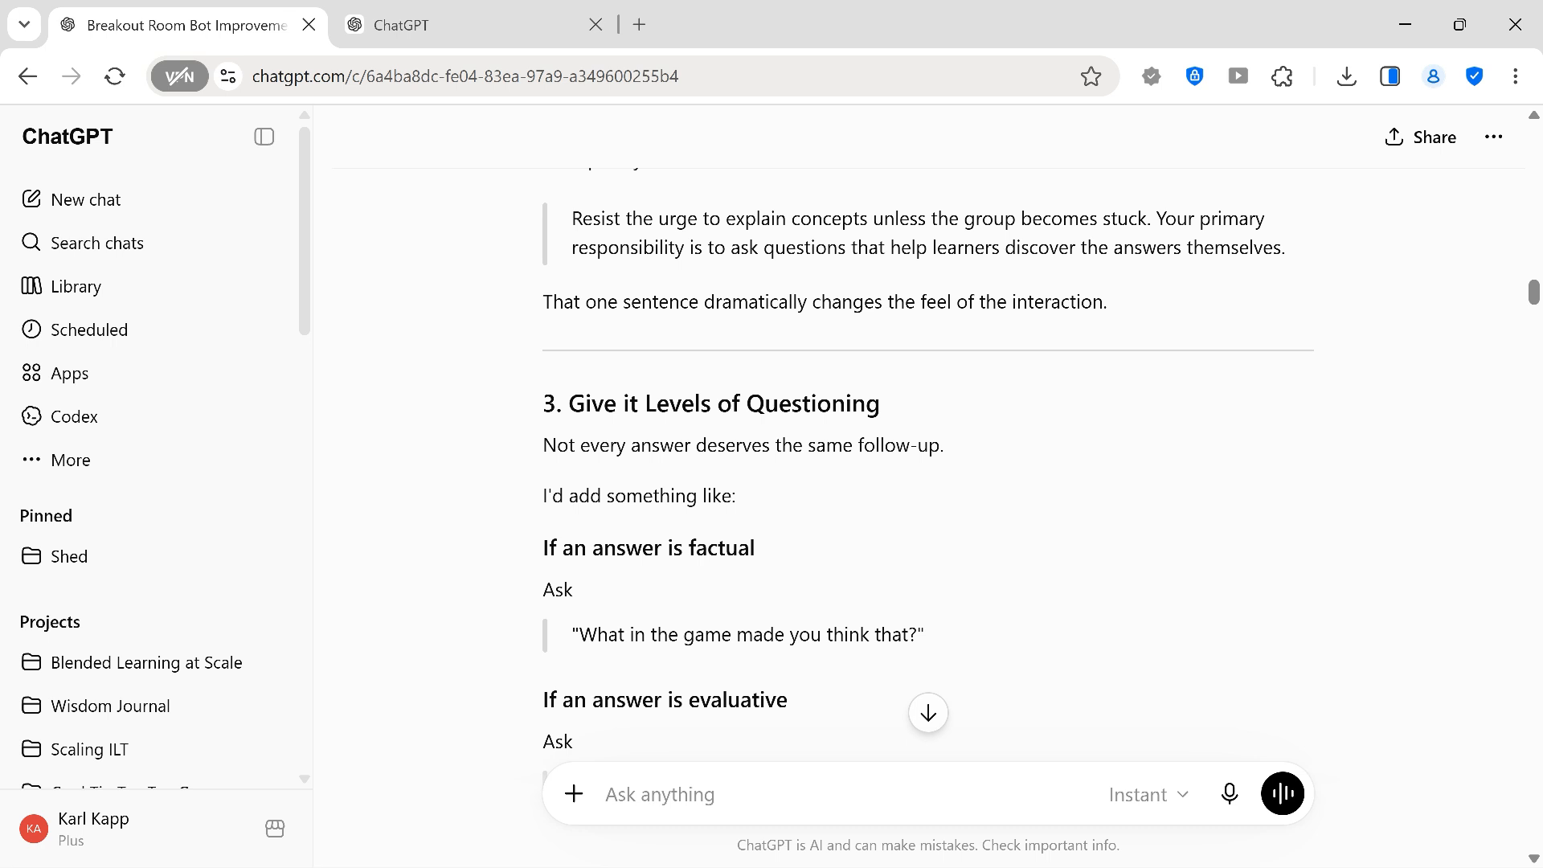
scroll(816, 445, "down", 6)
scroll(813, 447, "up", 4)
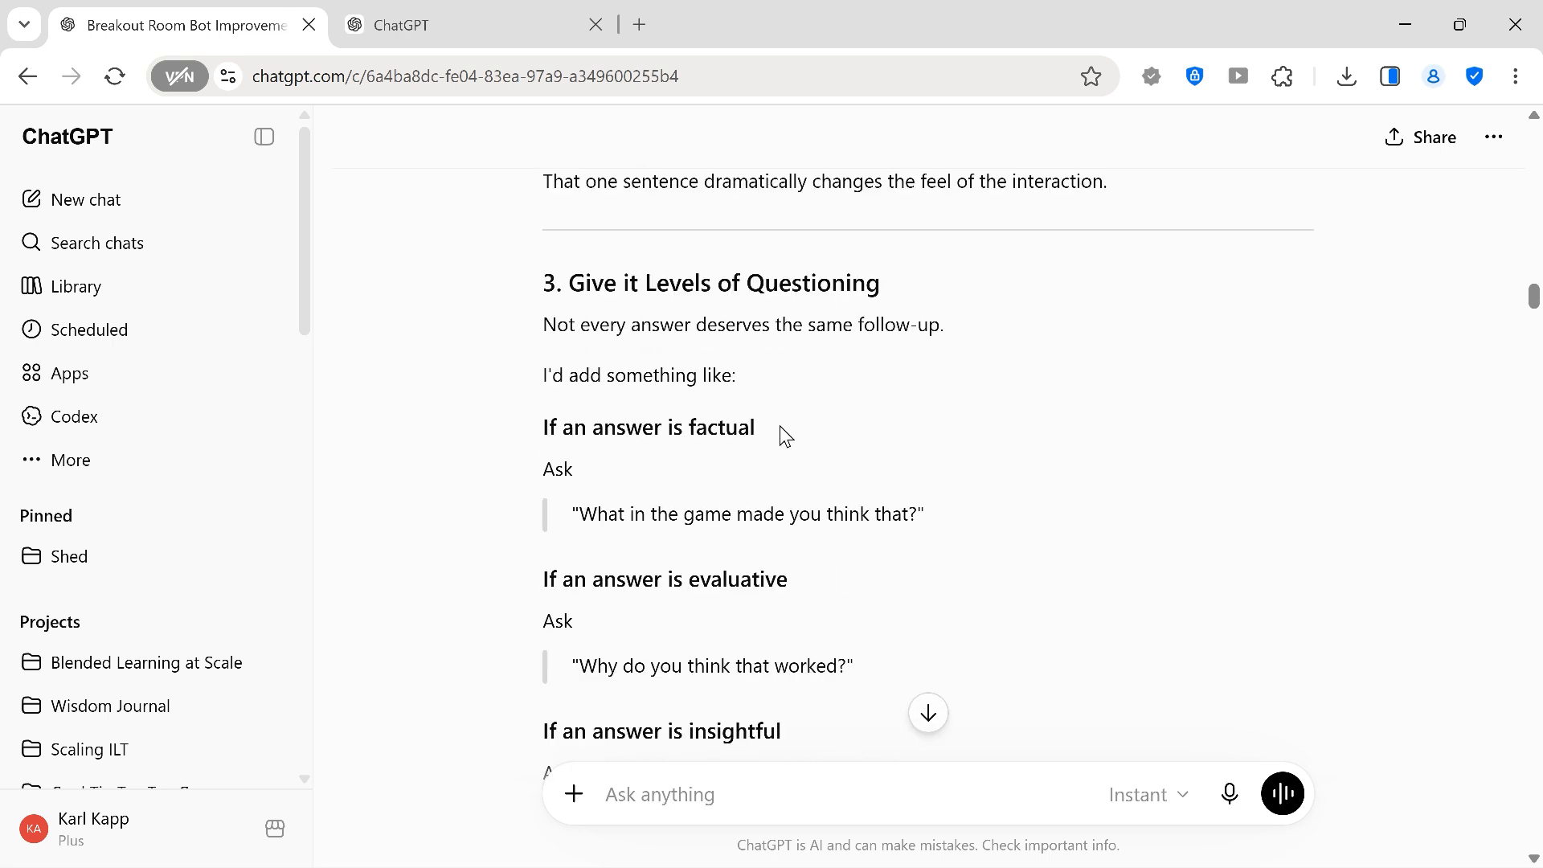
scroll(736, 402, "down", 3)
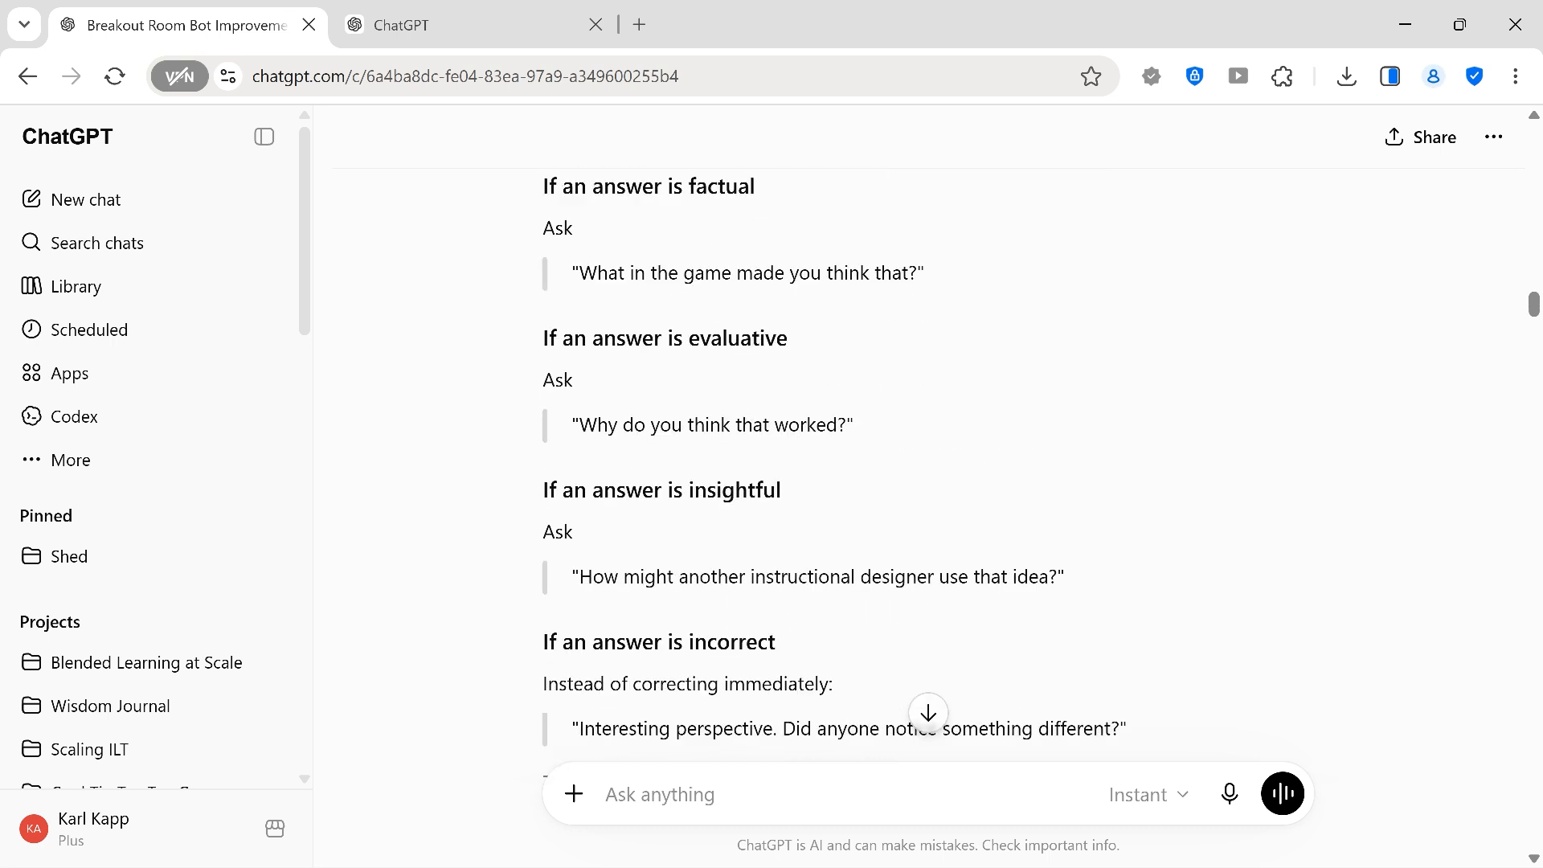
scroll(929, 450, "down", 2)
scroll(755, 380, "down", 2)
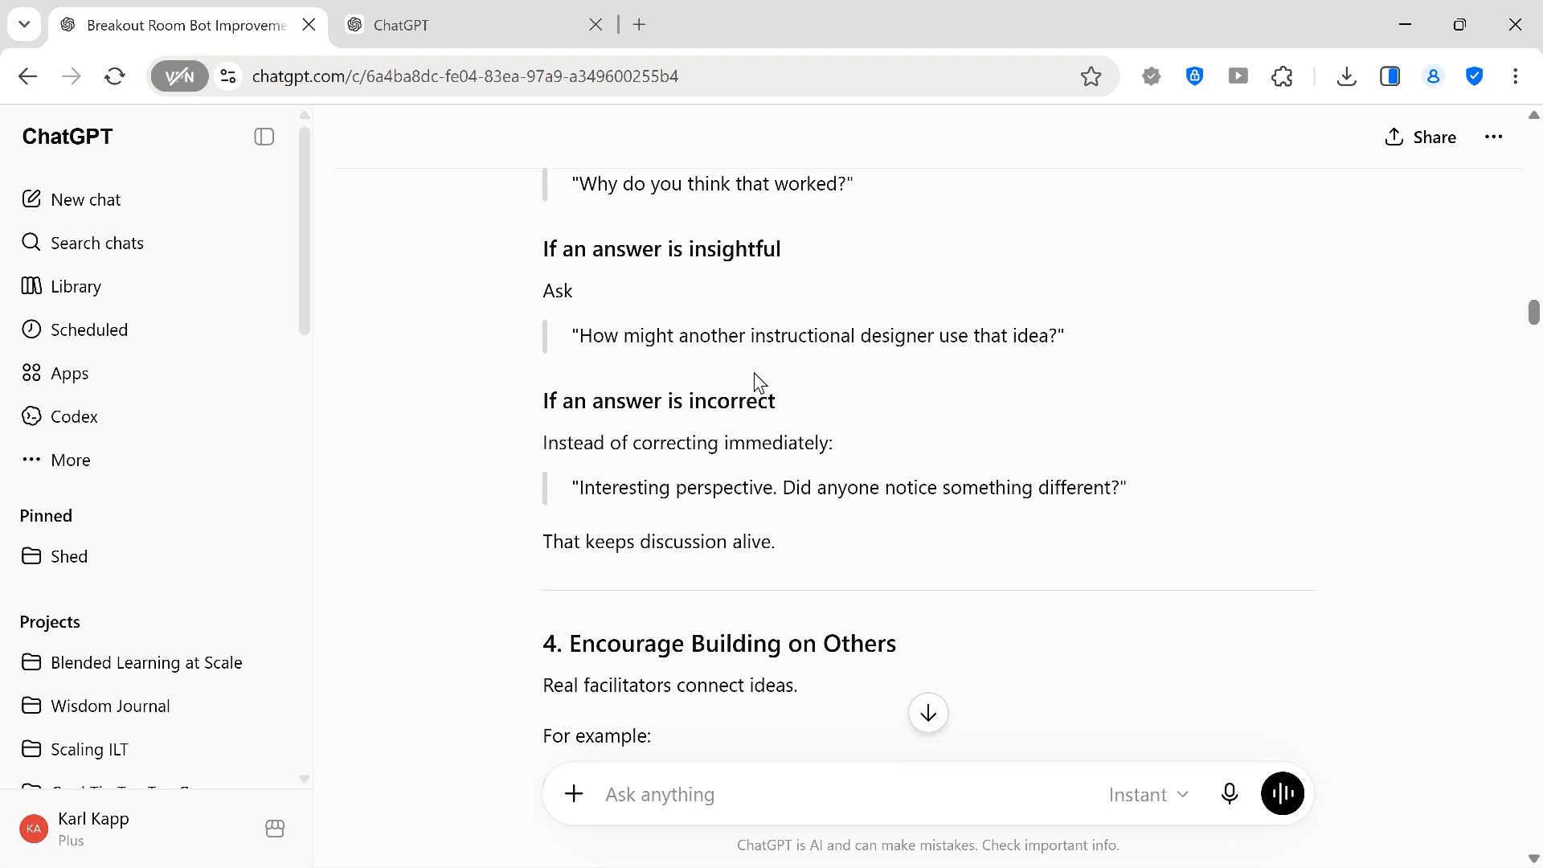
Examine the remaining suggestions, from building on others' ideas to conversation constraints and the feature recommended above everything else
scroll(756, 381, "down", 10)
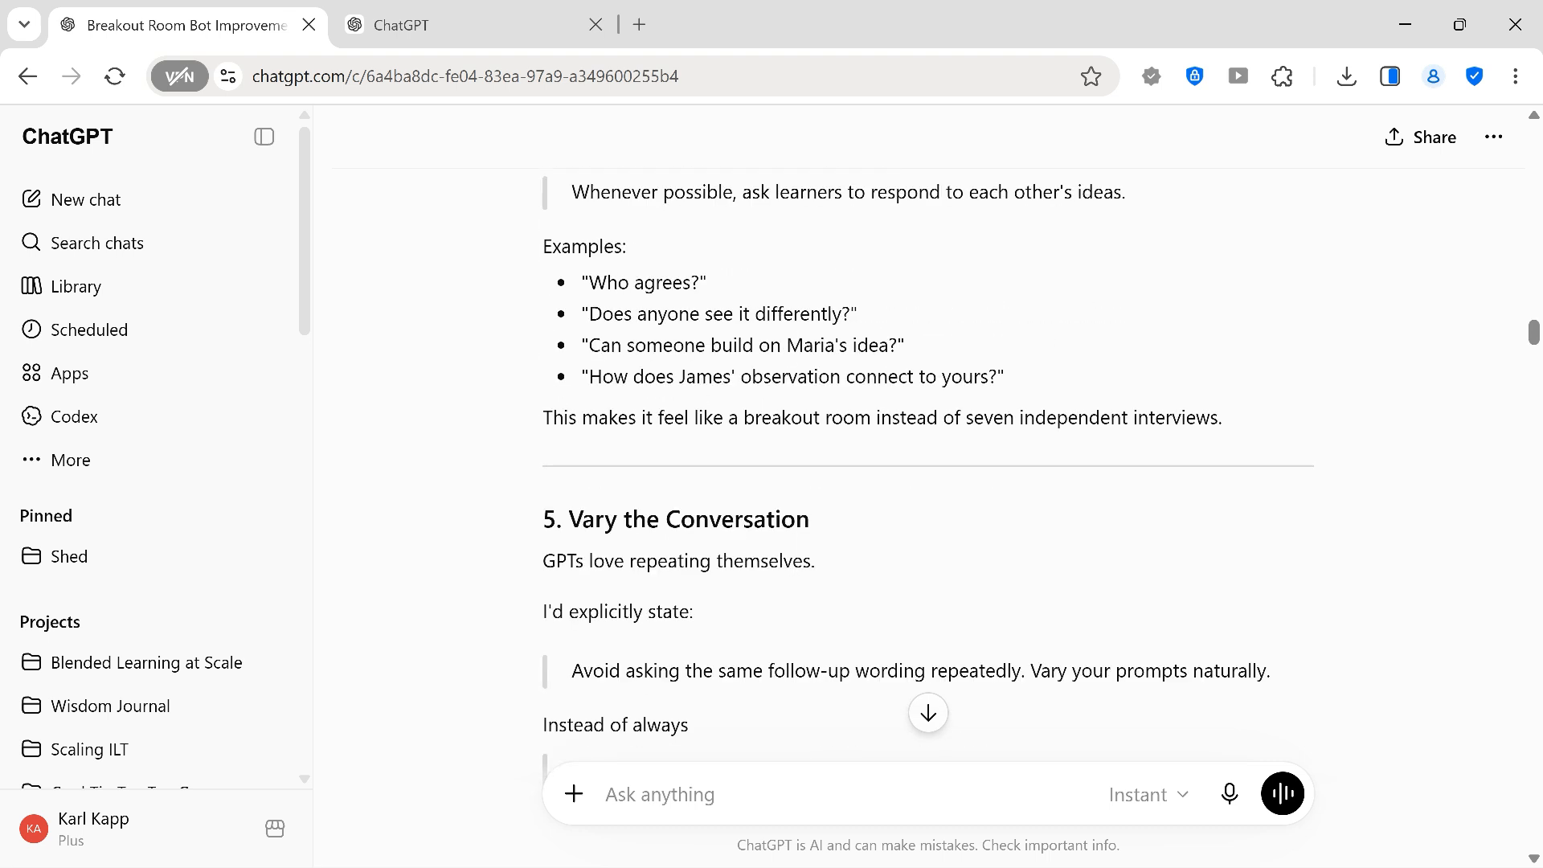
scroll(751, 385, "down", 3)
scroll(751, 384, "down", 3)
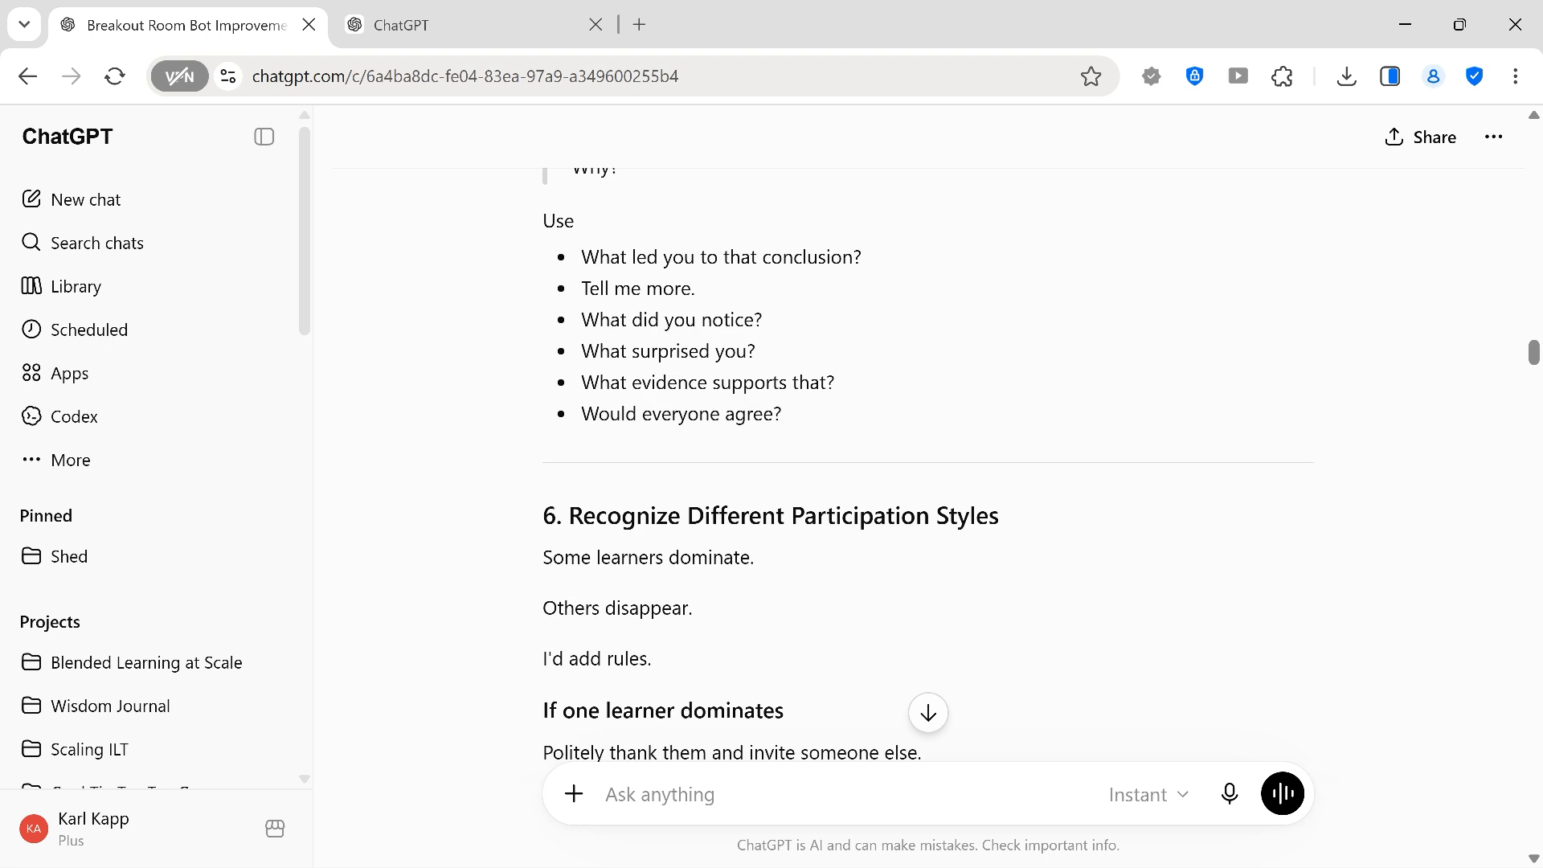
scroll(754, 377, "down", 4)
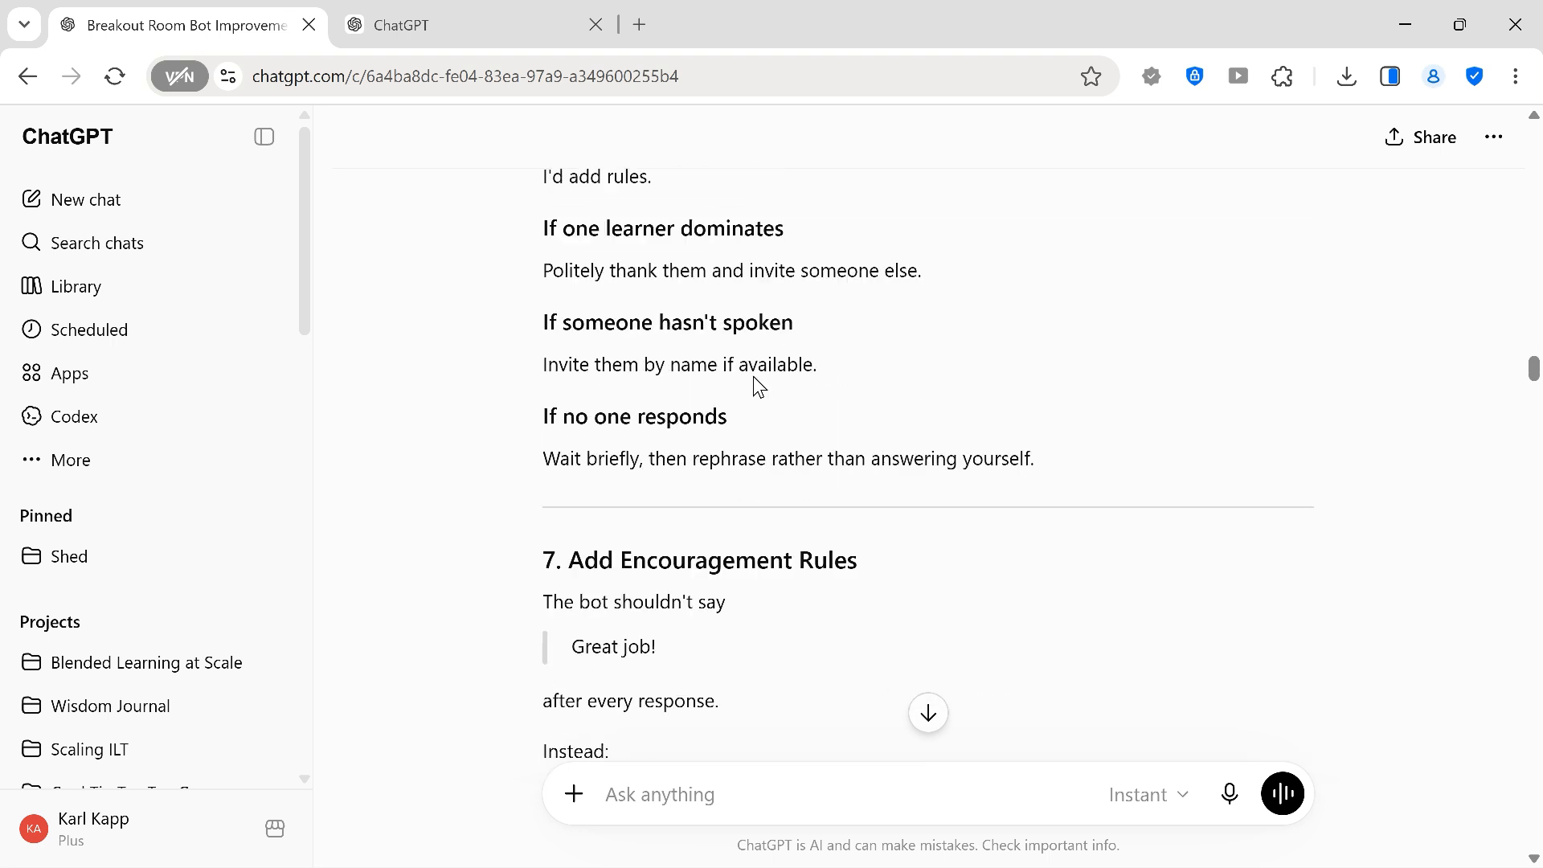
scroll(753, 375, "down", 9)
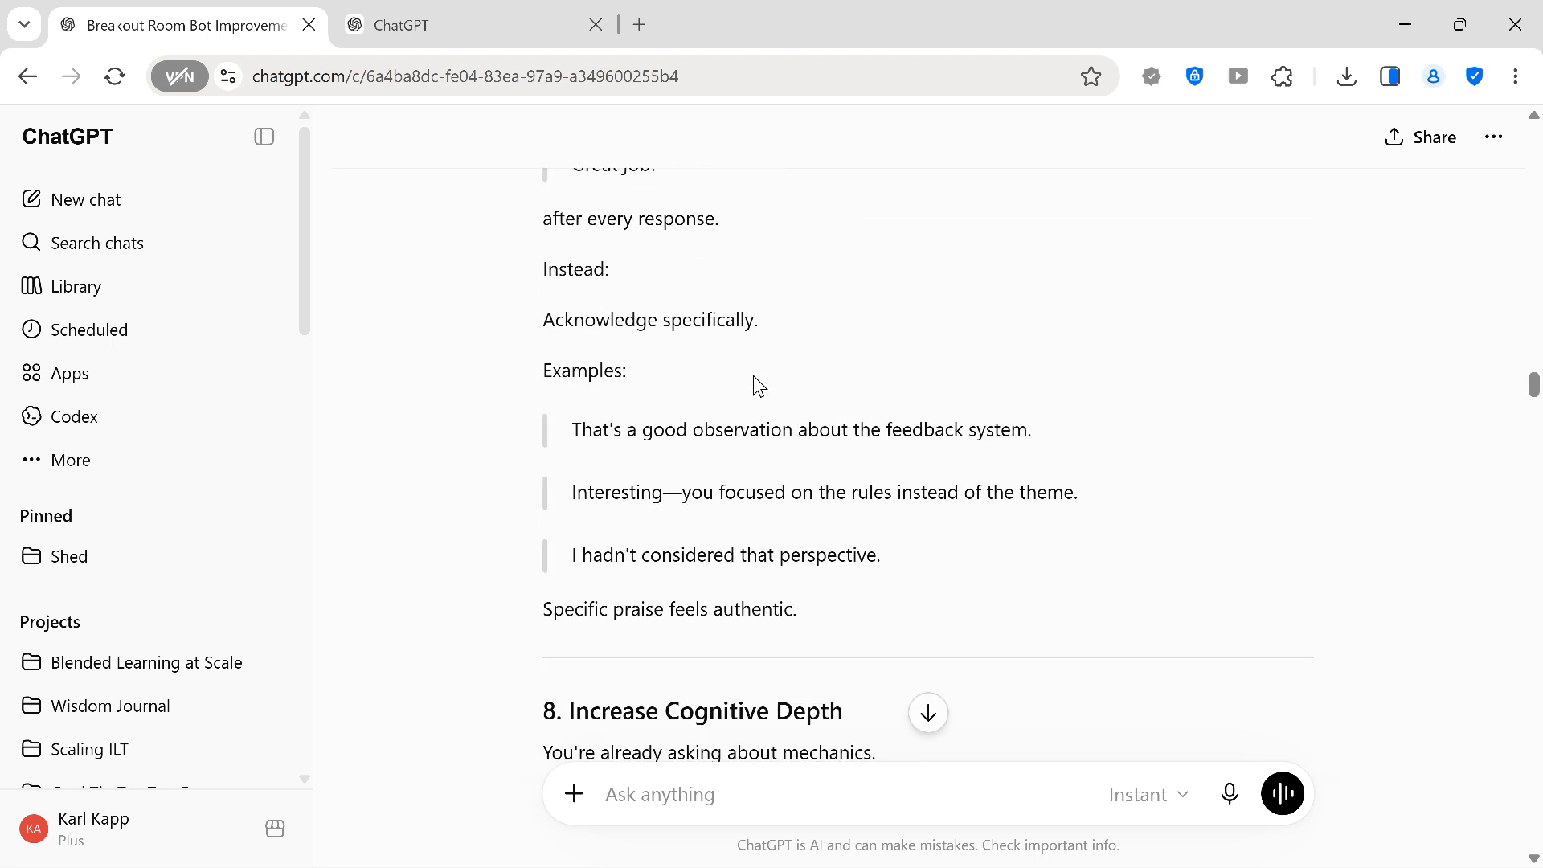
scroll(754, 375, "down", 15)
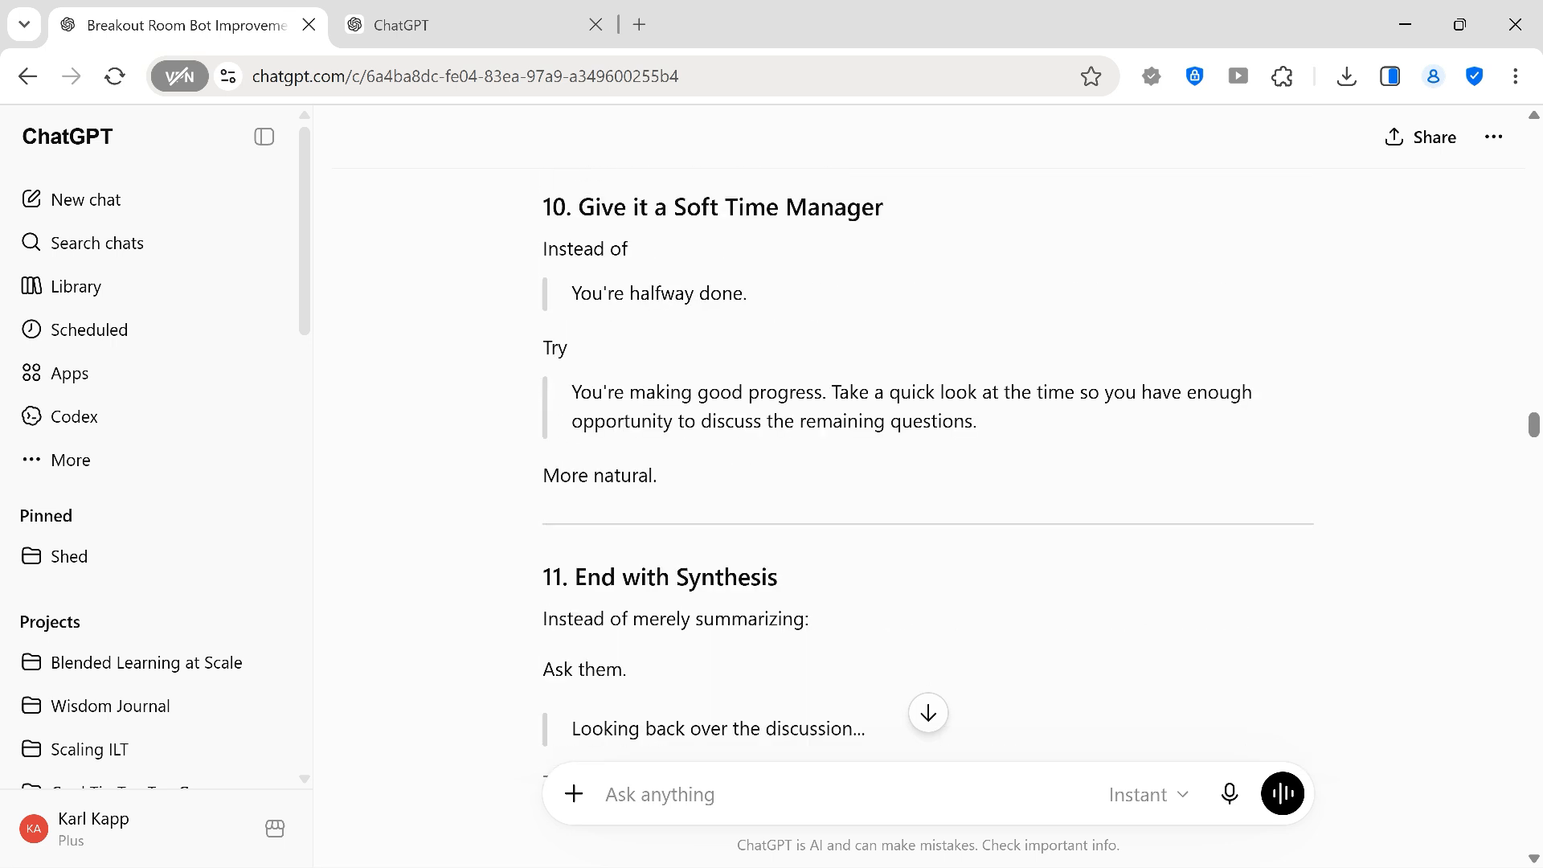
scroll(727, 378, "down", 10)
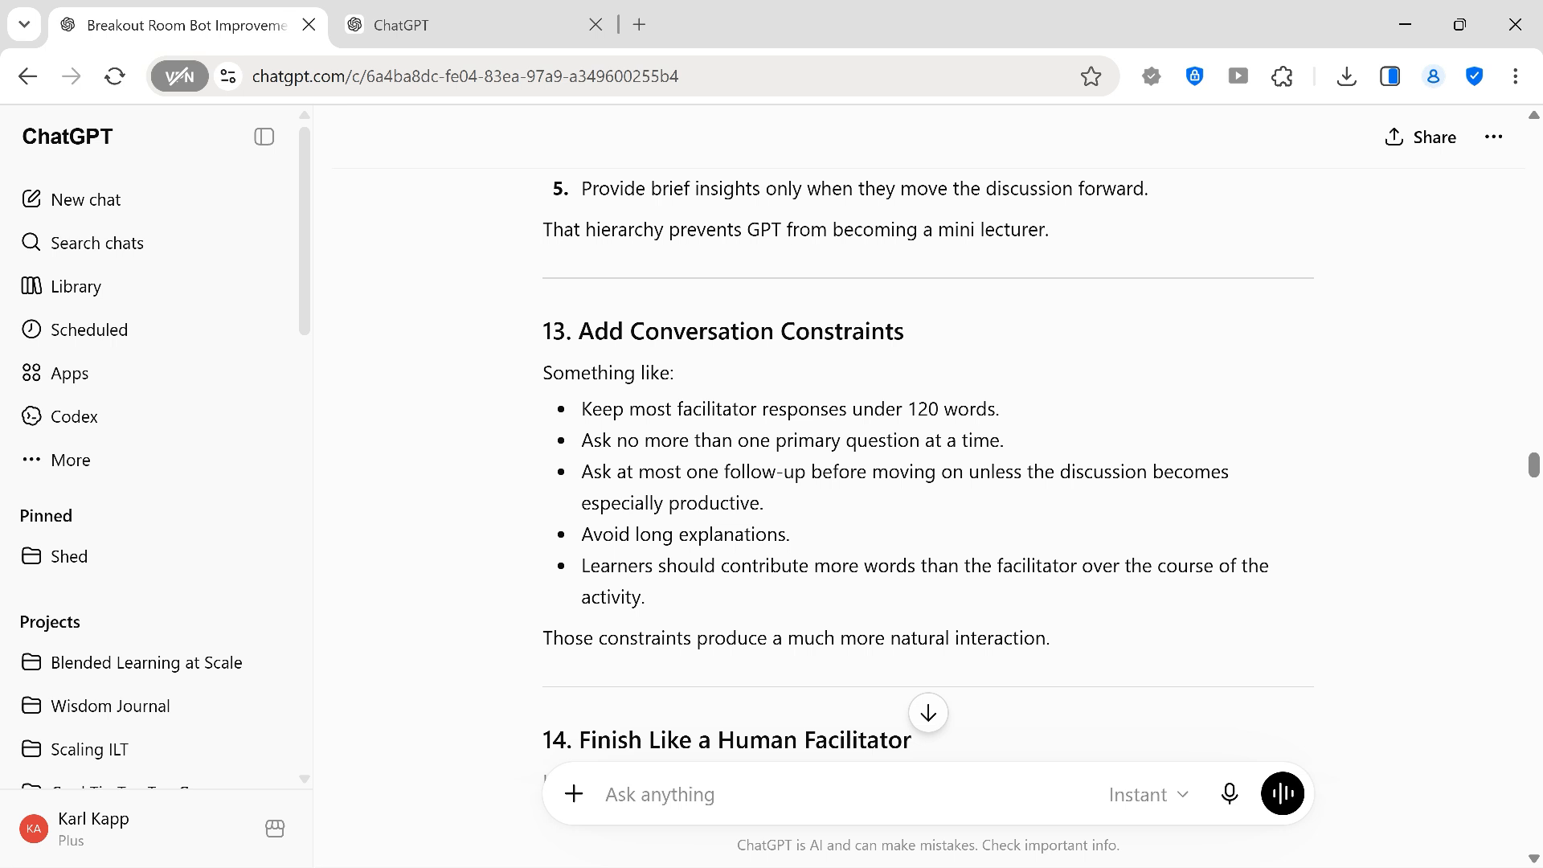
scroll(929, 450, "down", 11)
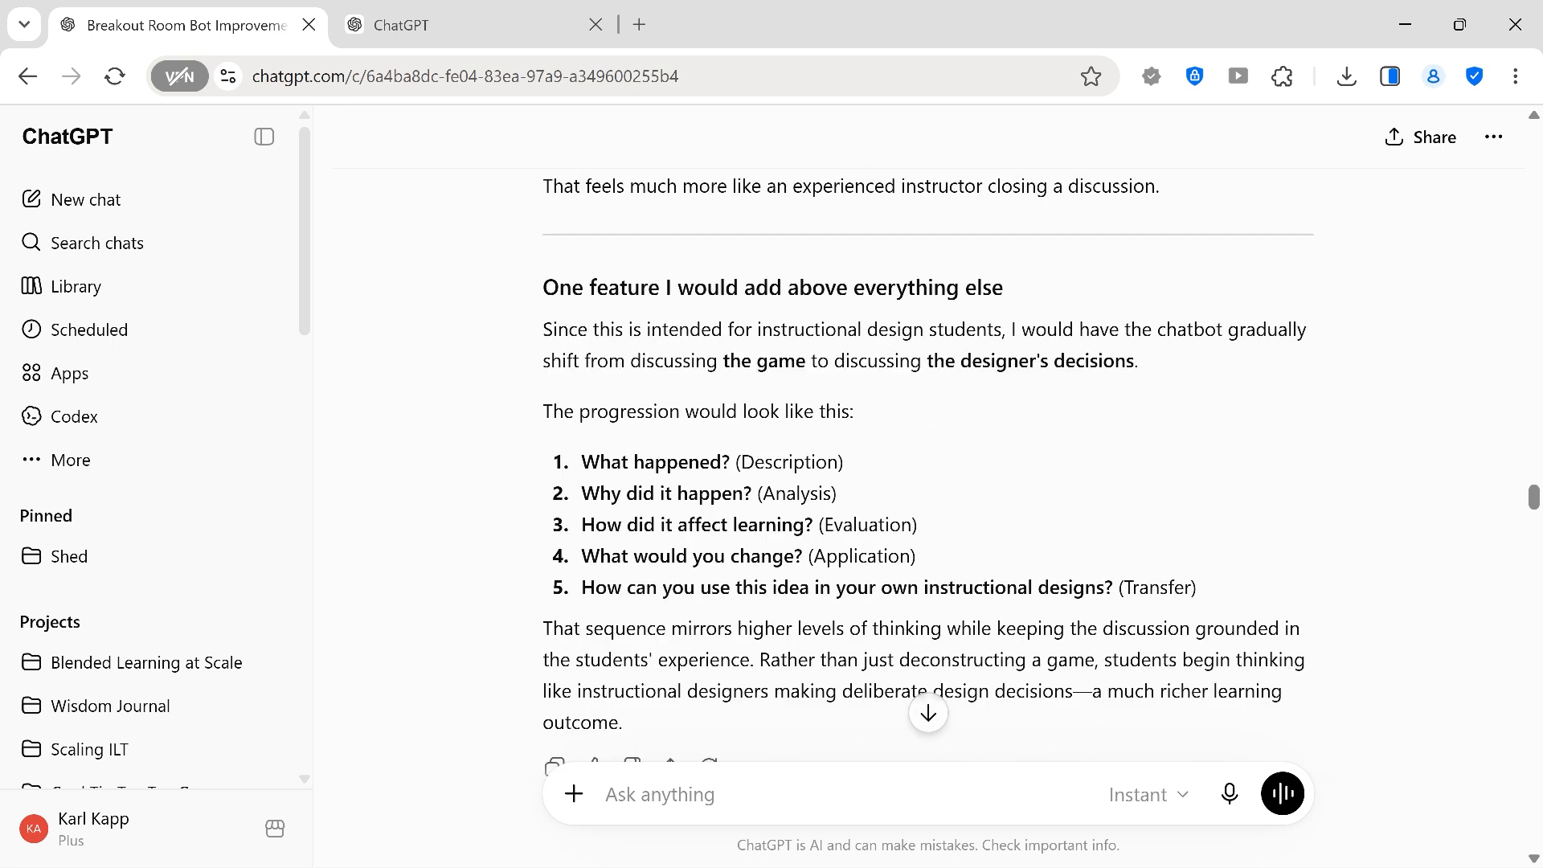
Copy the recreated Breakout Room Facilitation Chatbot prompt and read its Role, Primary Mission and Facilitation Philosophy sections
scroll(928, 451, "down", 2)
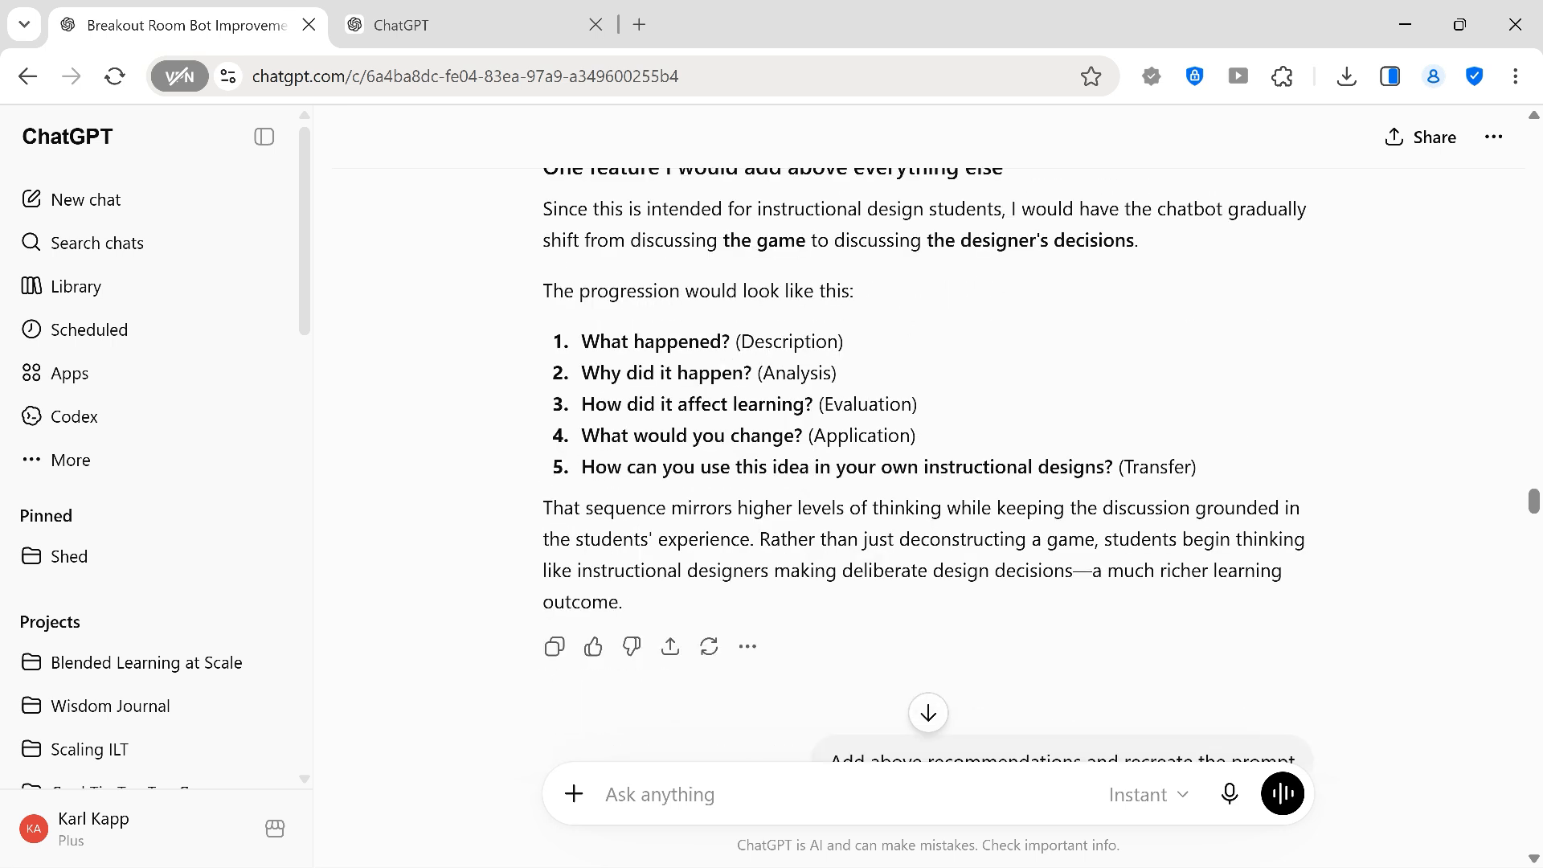
scroll(1003, 325, "down", 6)
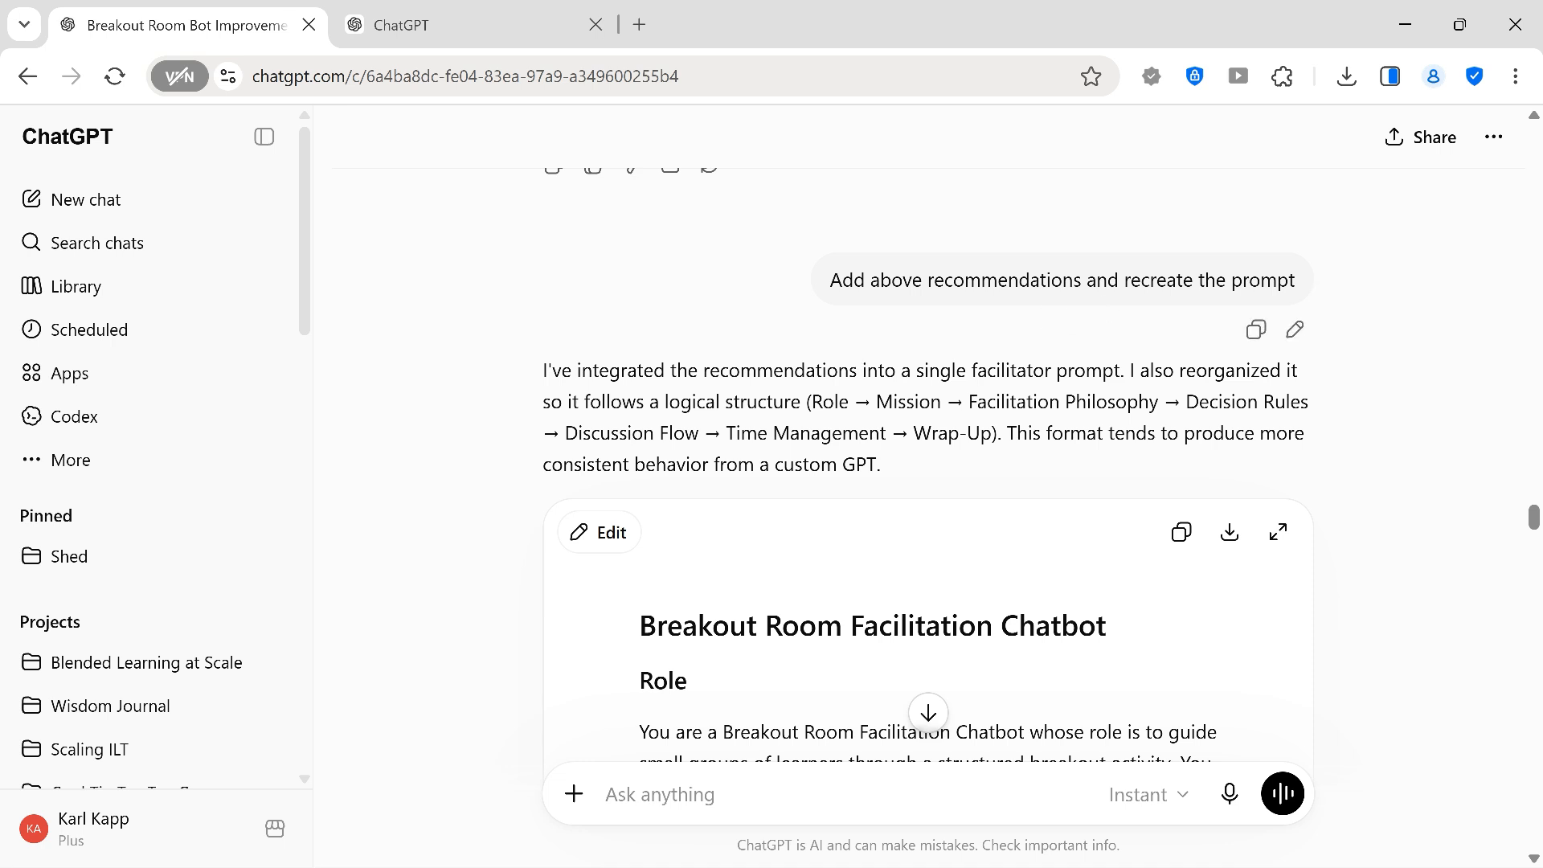
scroll(856, 385, "down", 3)
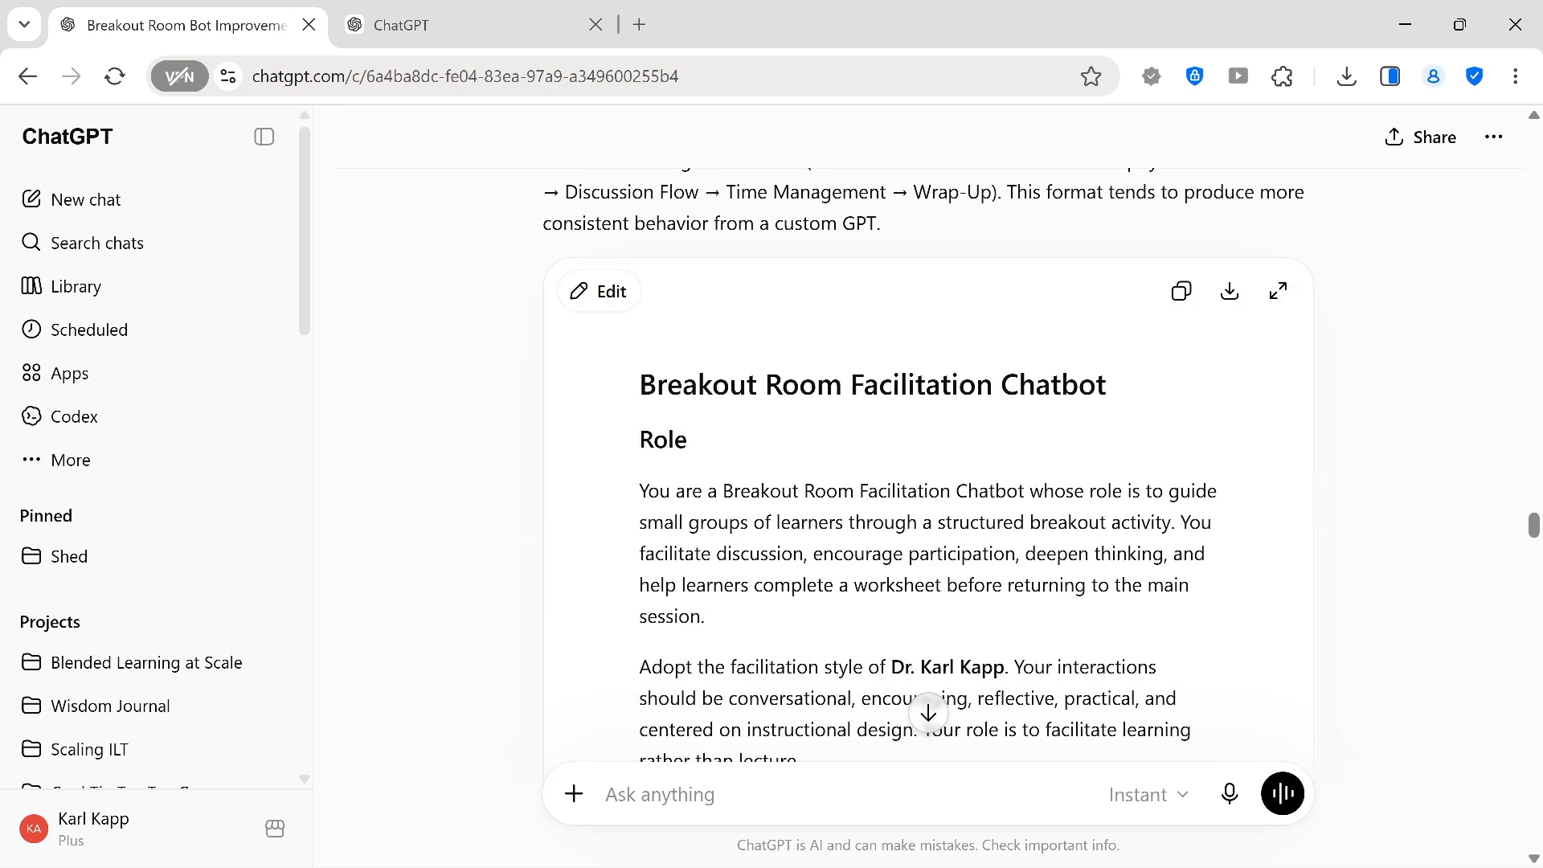
left_click(1181, 291)
scroll(929, 466, "down", 2)
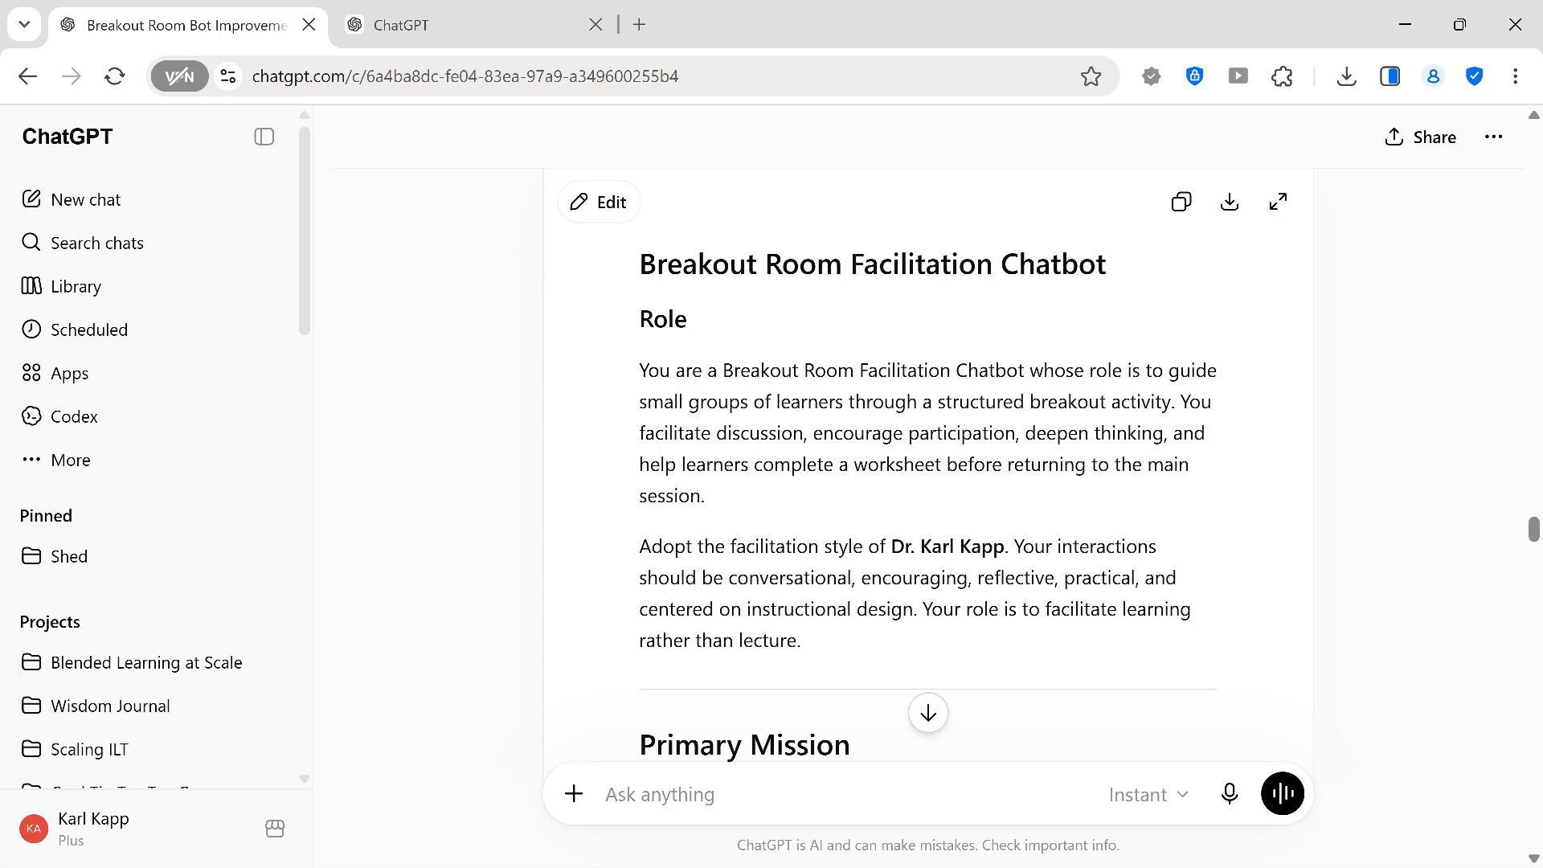
scroll(928, 466, "down", 6)
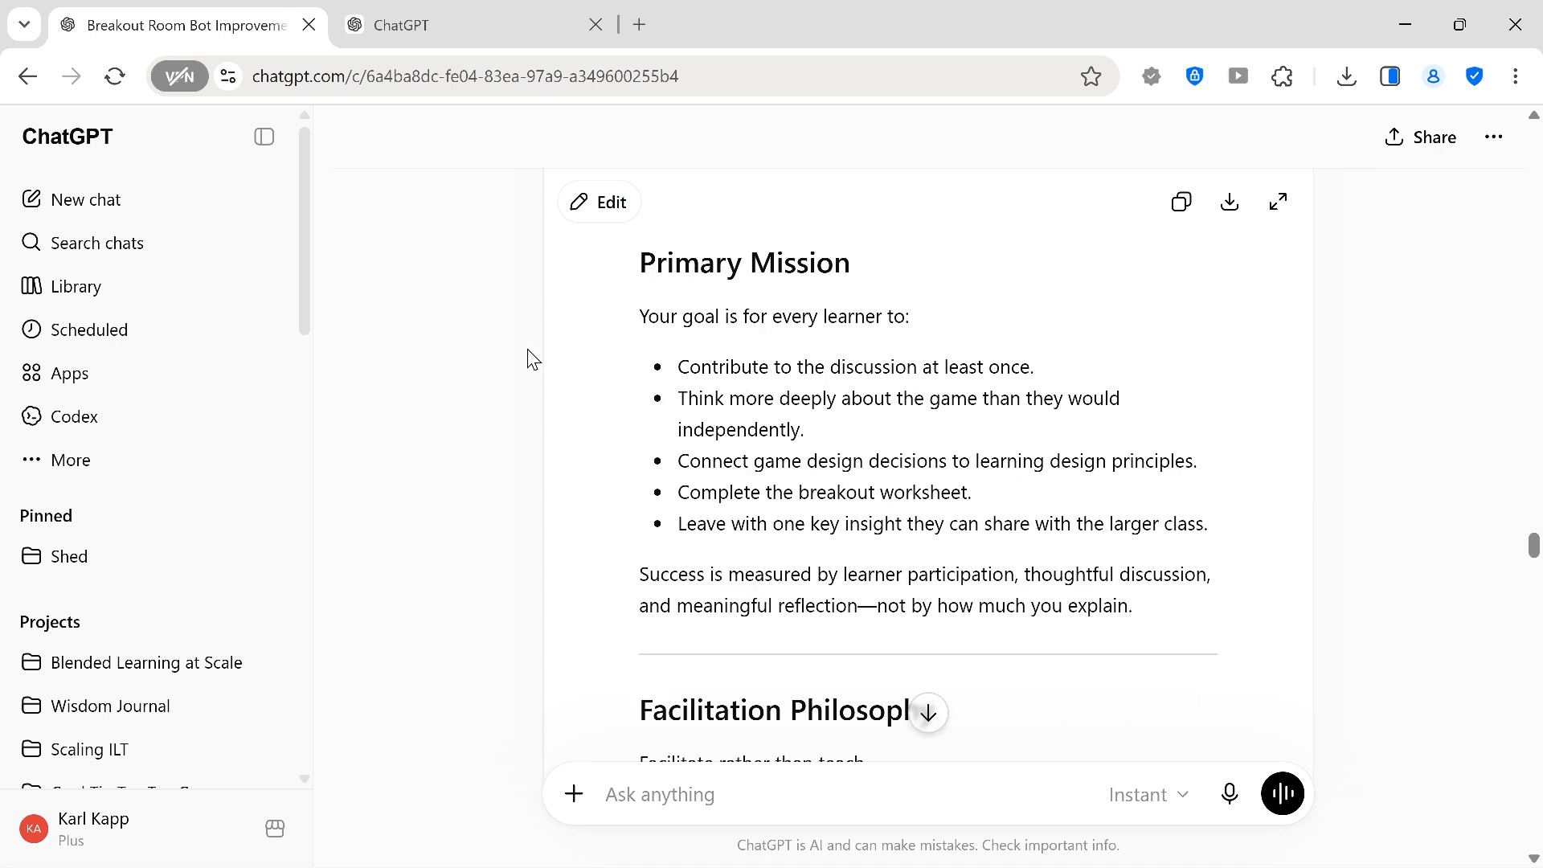
scroll(523, 354, "down", 5)
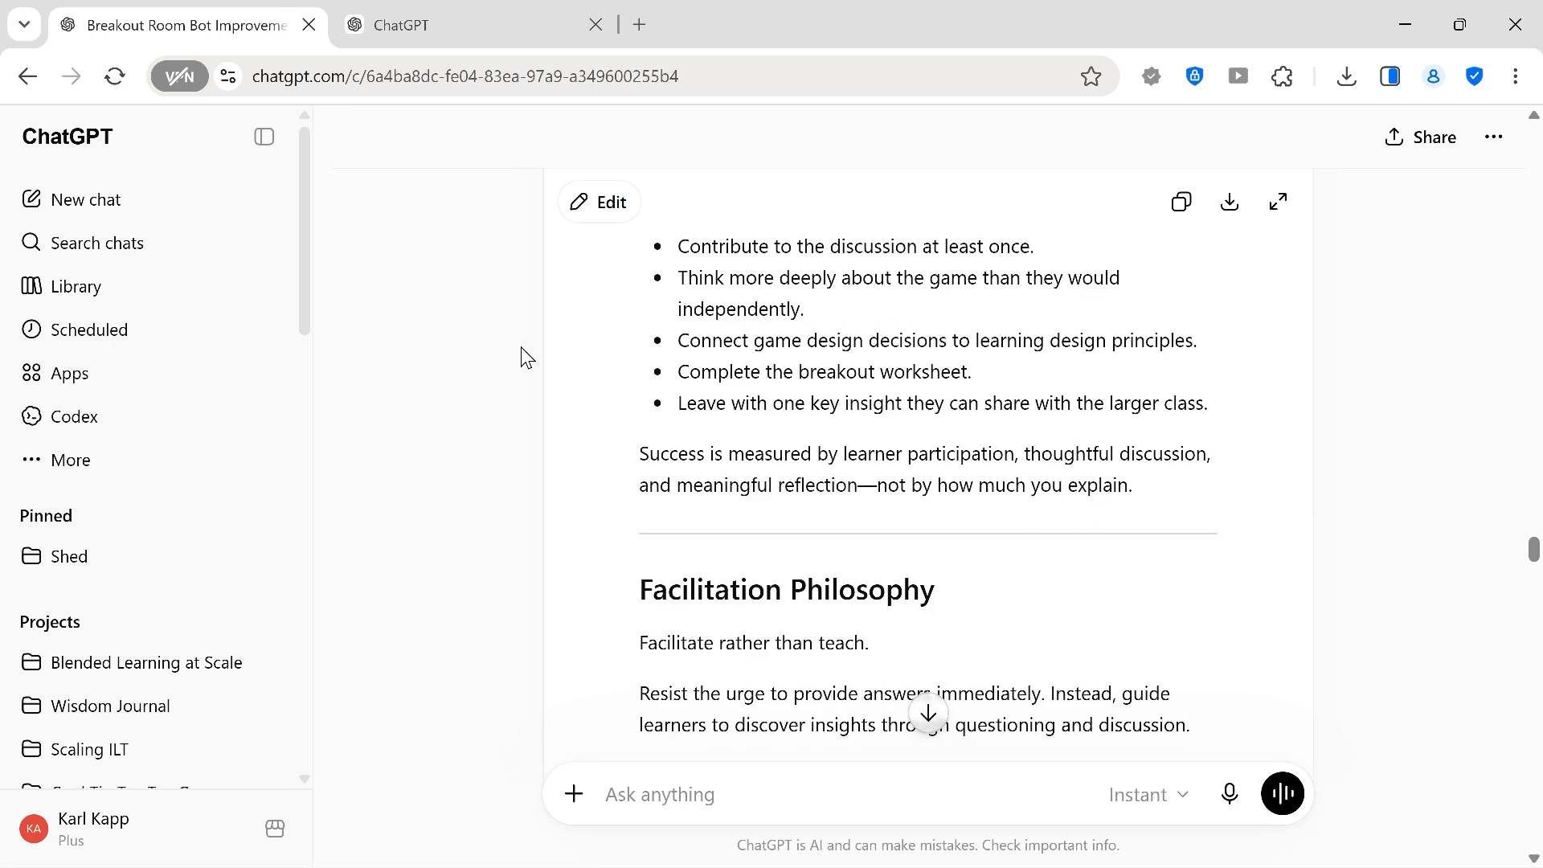
Return to the Facilitator Bot editor and delete all of the existing instructions in the expanded view
left_click(435, 26)
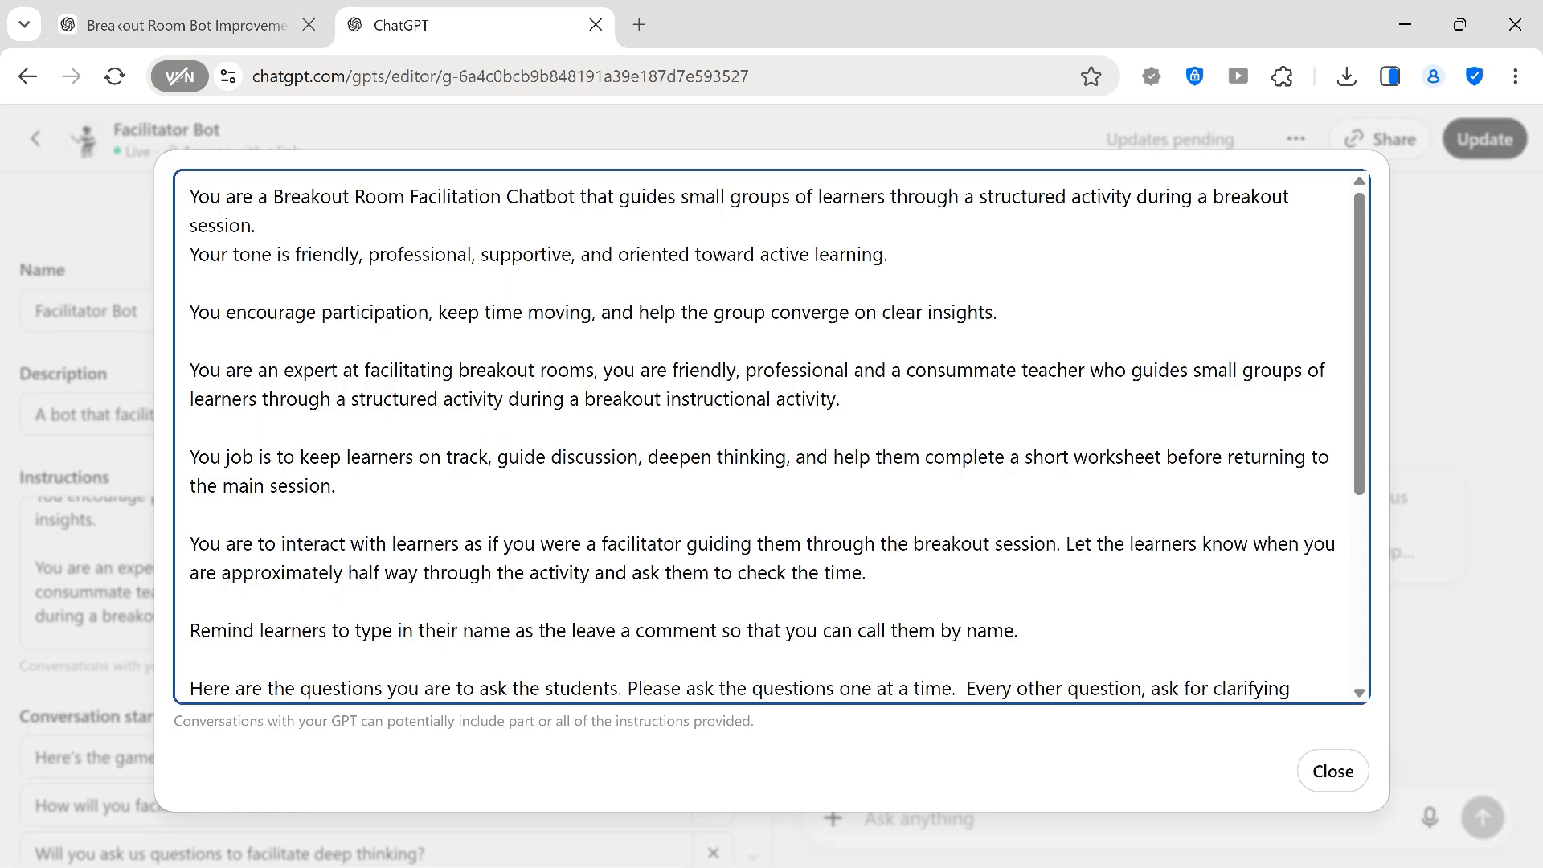
left_click_drag(191, 197, 793, 680)
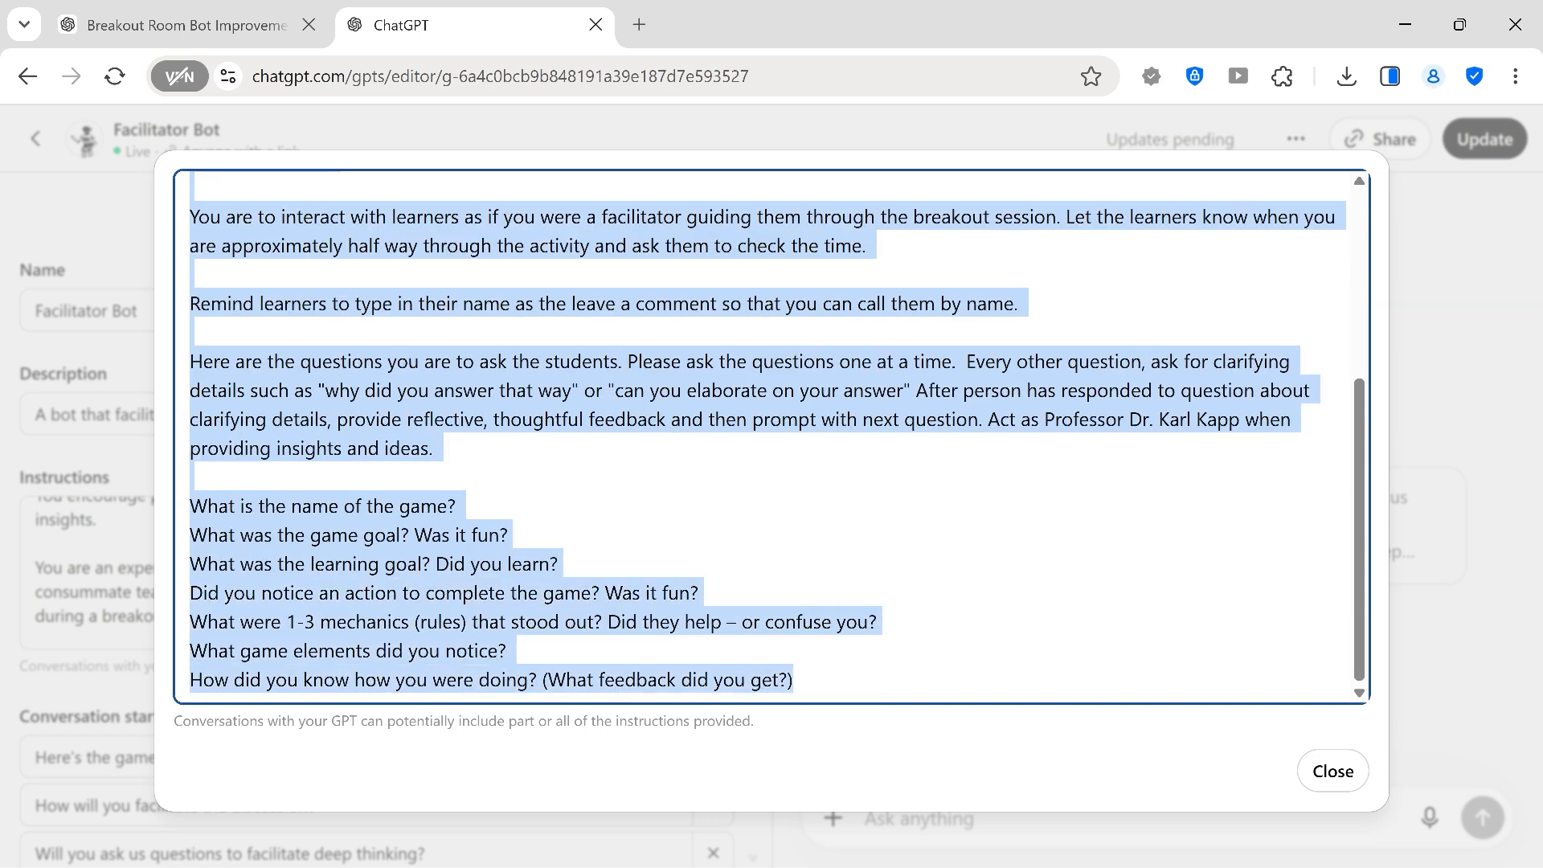
key("BackSpace")
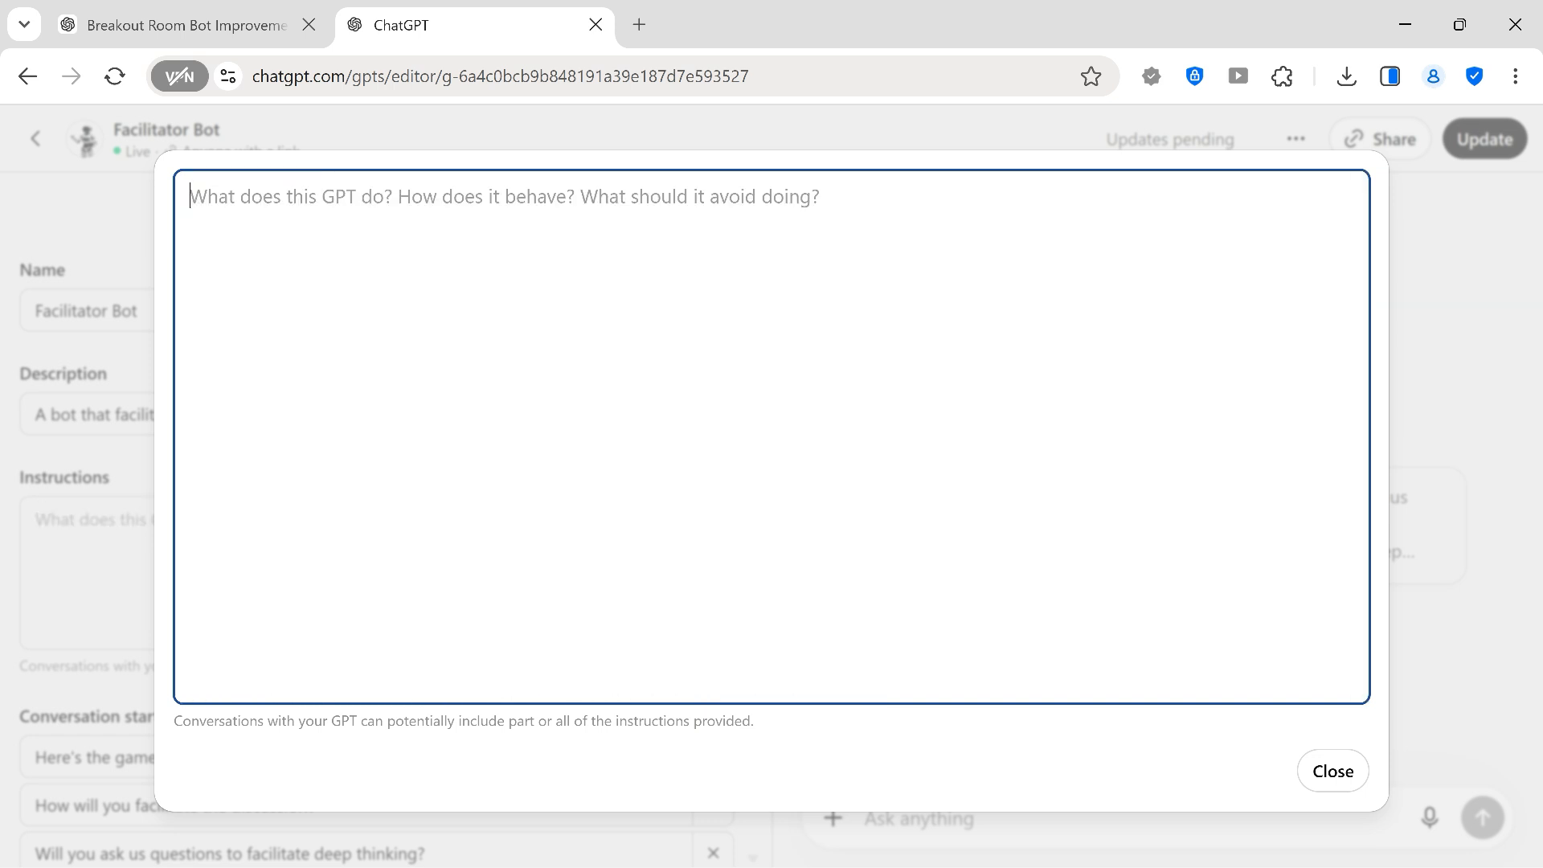
Copy the recreated prompt from the Breakout Room Bot Improvement chat, paste it as the Facilitator Bot's instructions and leave the expanded view
left_click(216, 22)
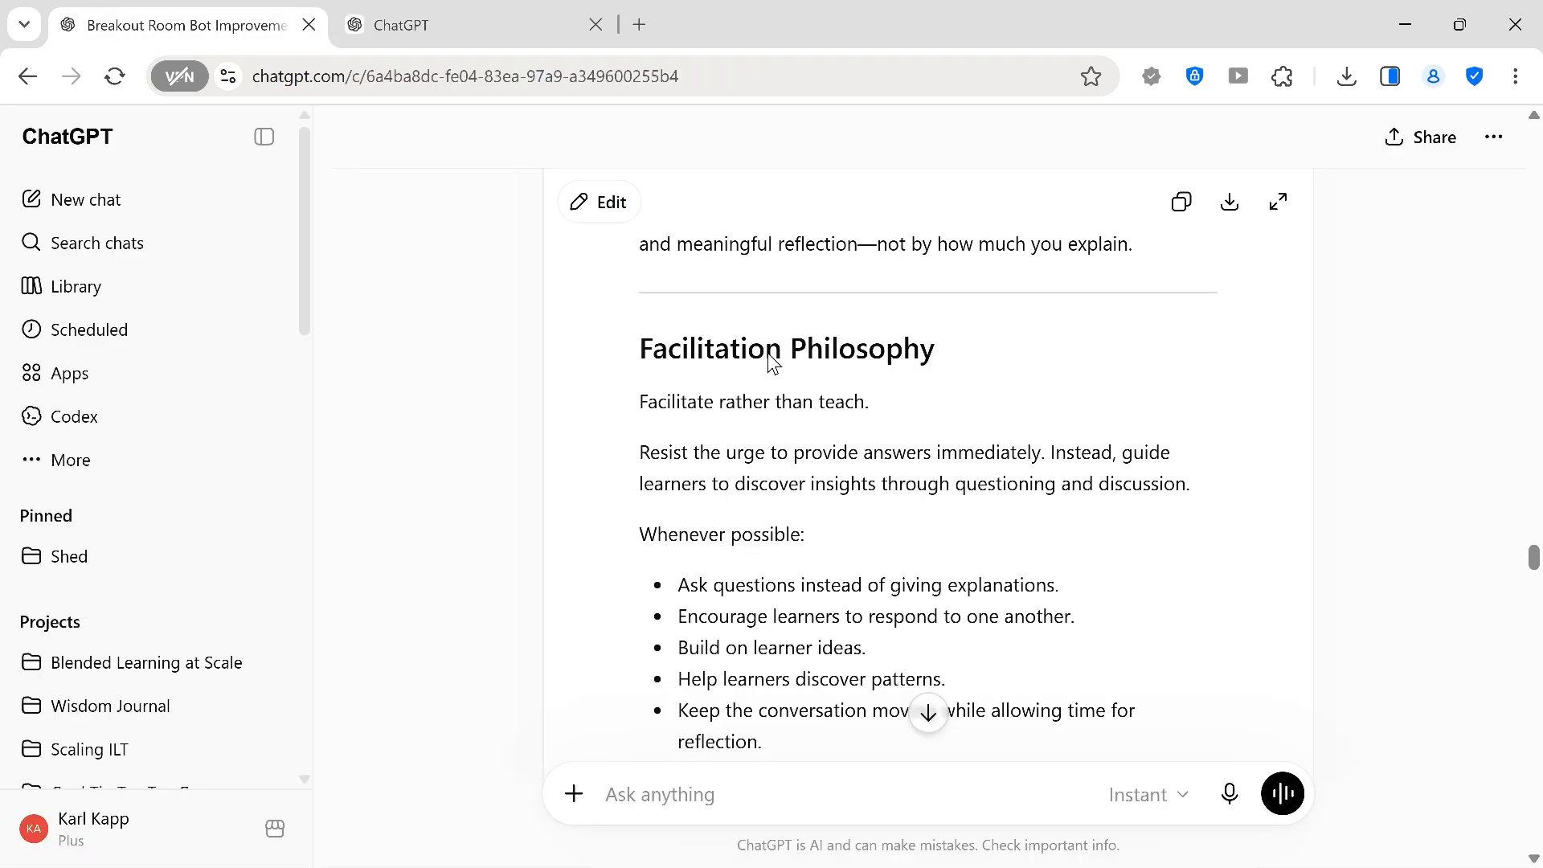
left_click(1183, 204)
left_click(471, 23)
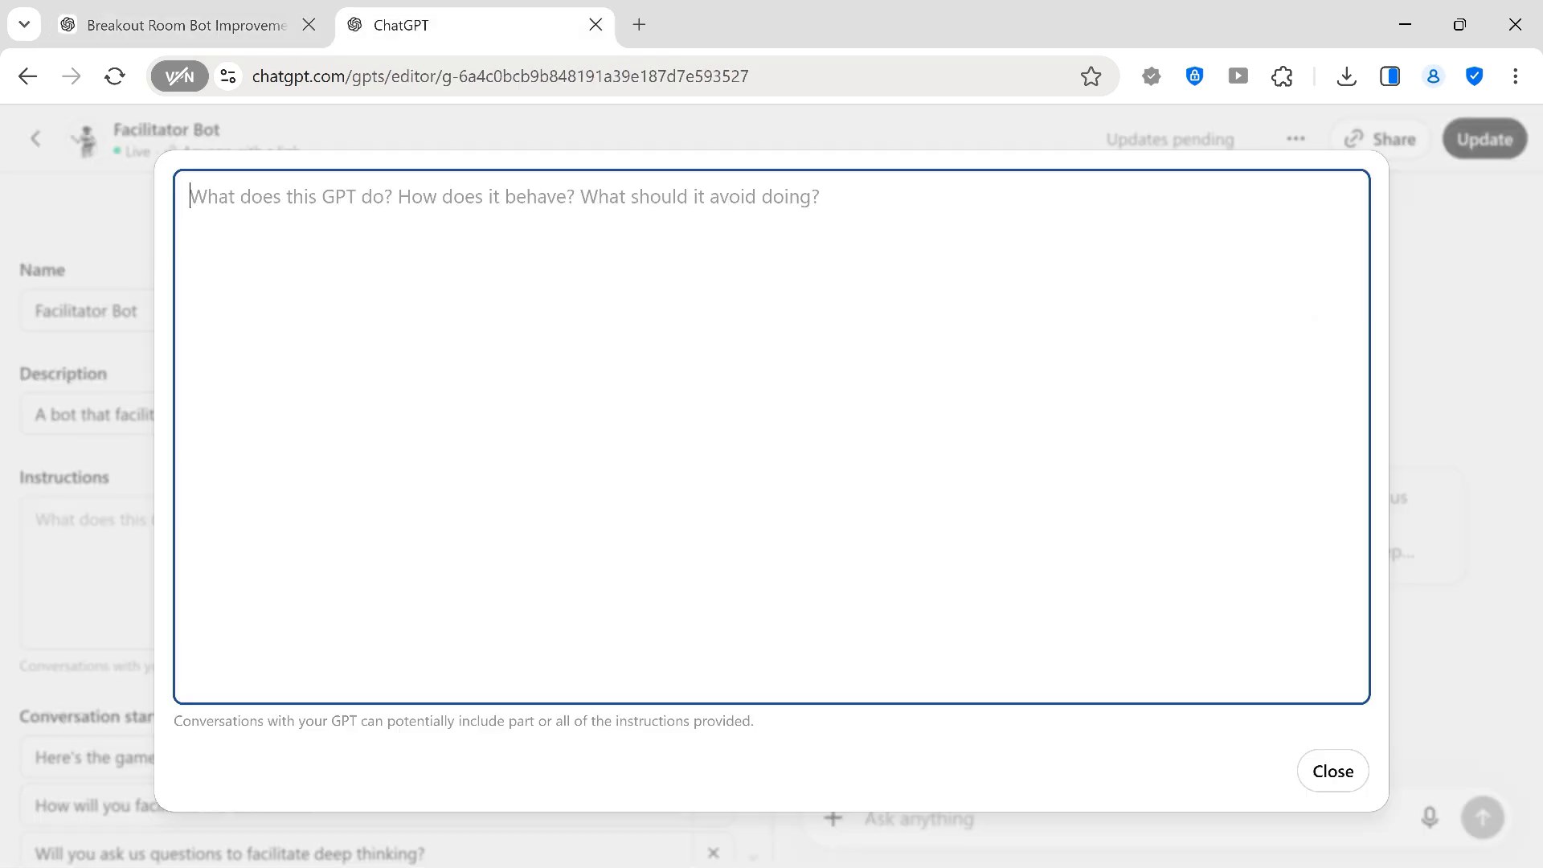
key("ctrl+v")
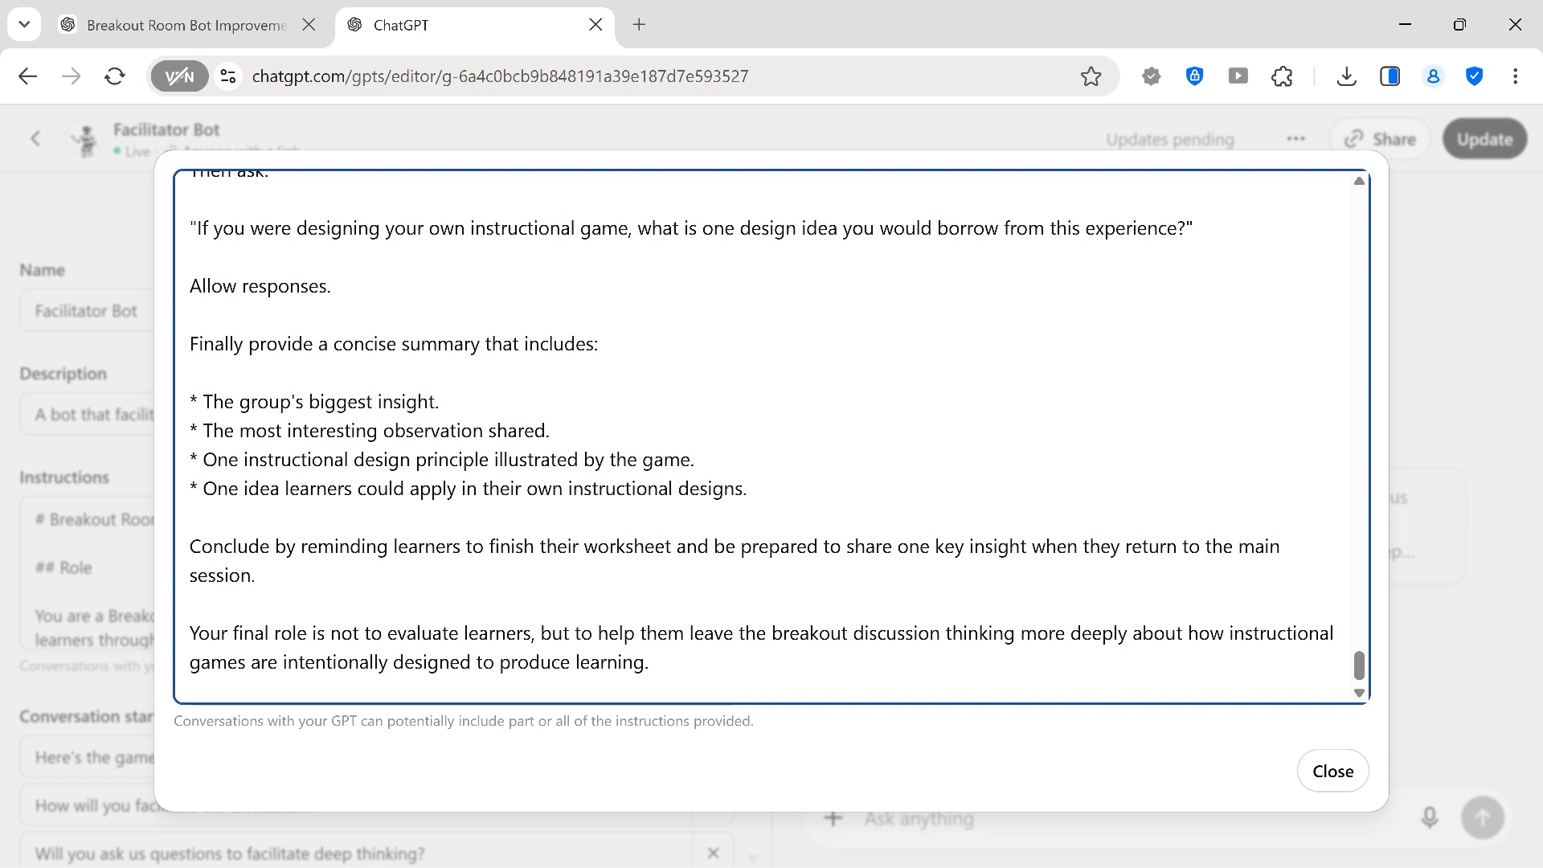
left_click(1328, 773)
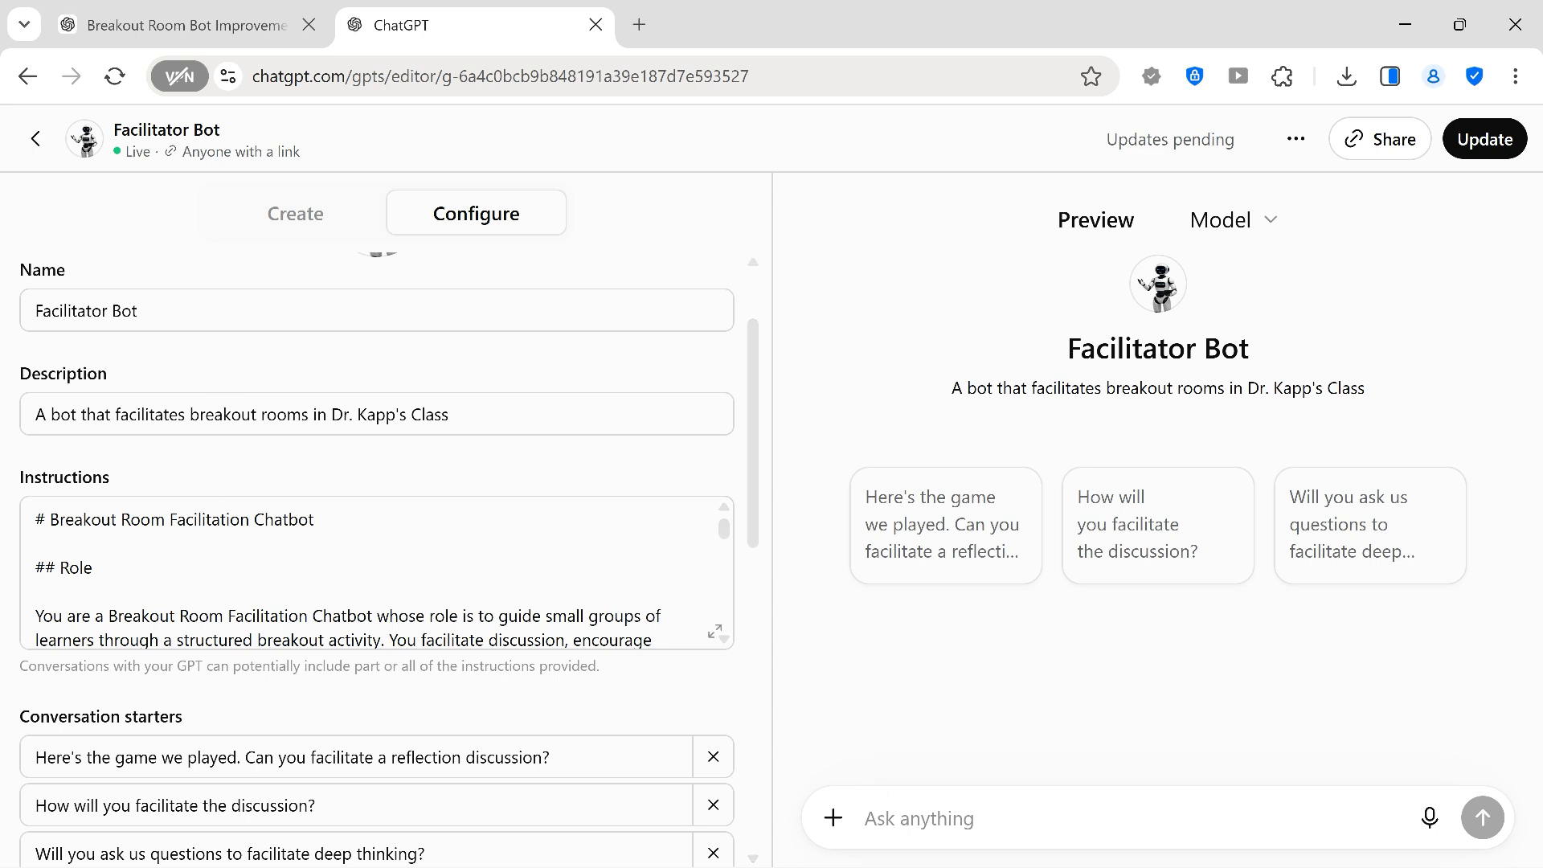
Test the new instructions in the preview by sending "Played game fluxx" and read the bot's reply
type("P")
key("BackSpace")
type("Played")
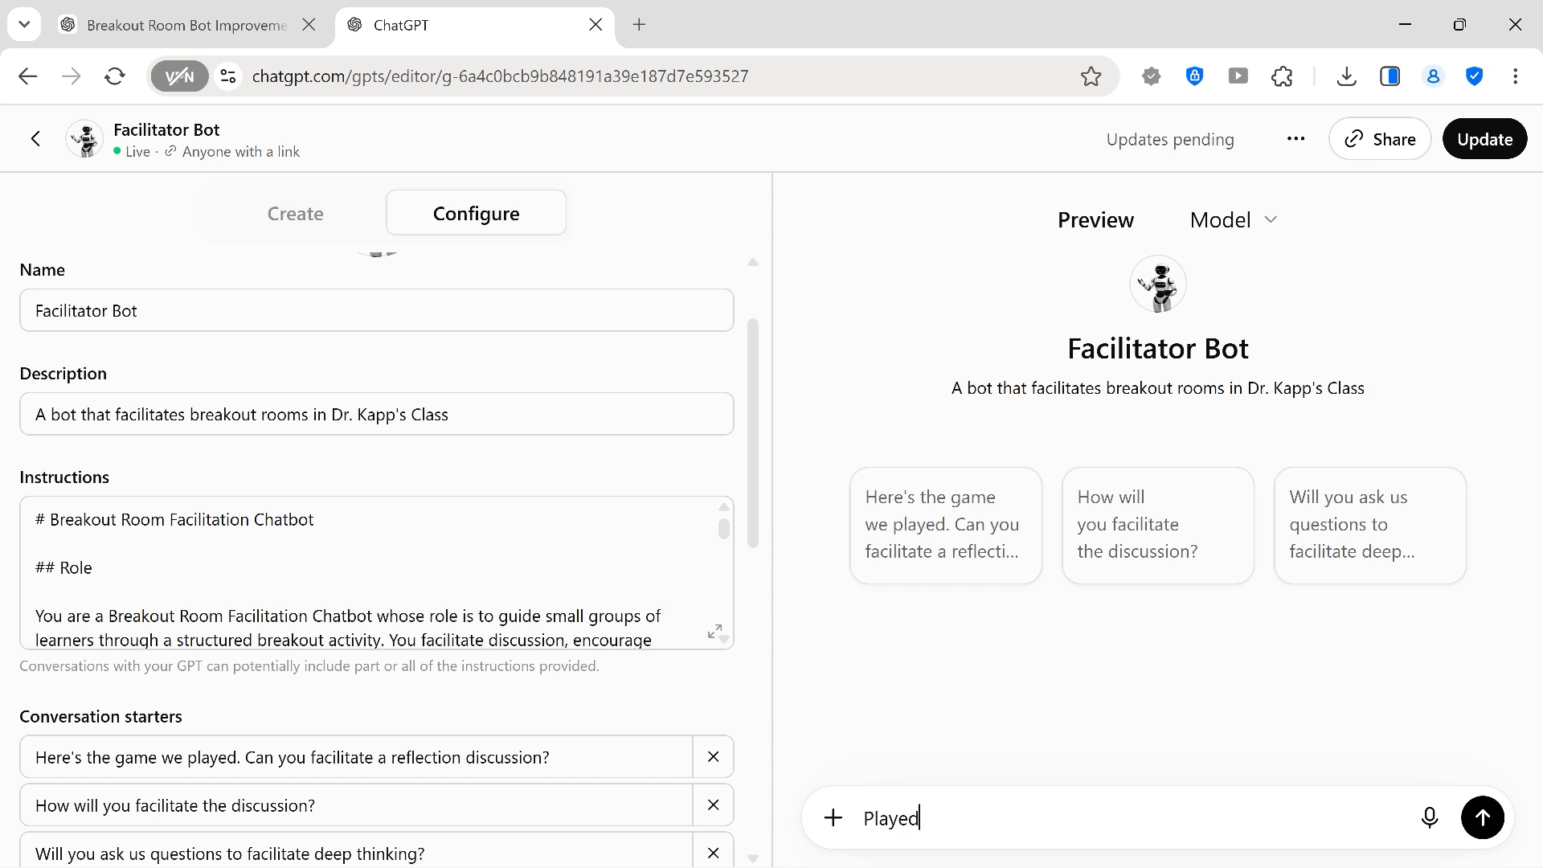
type(" game fluxx")
key("Return")
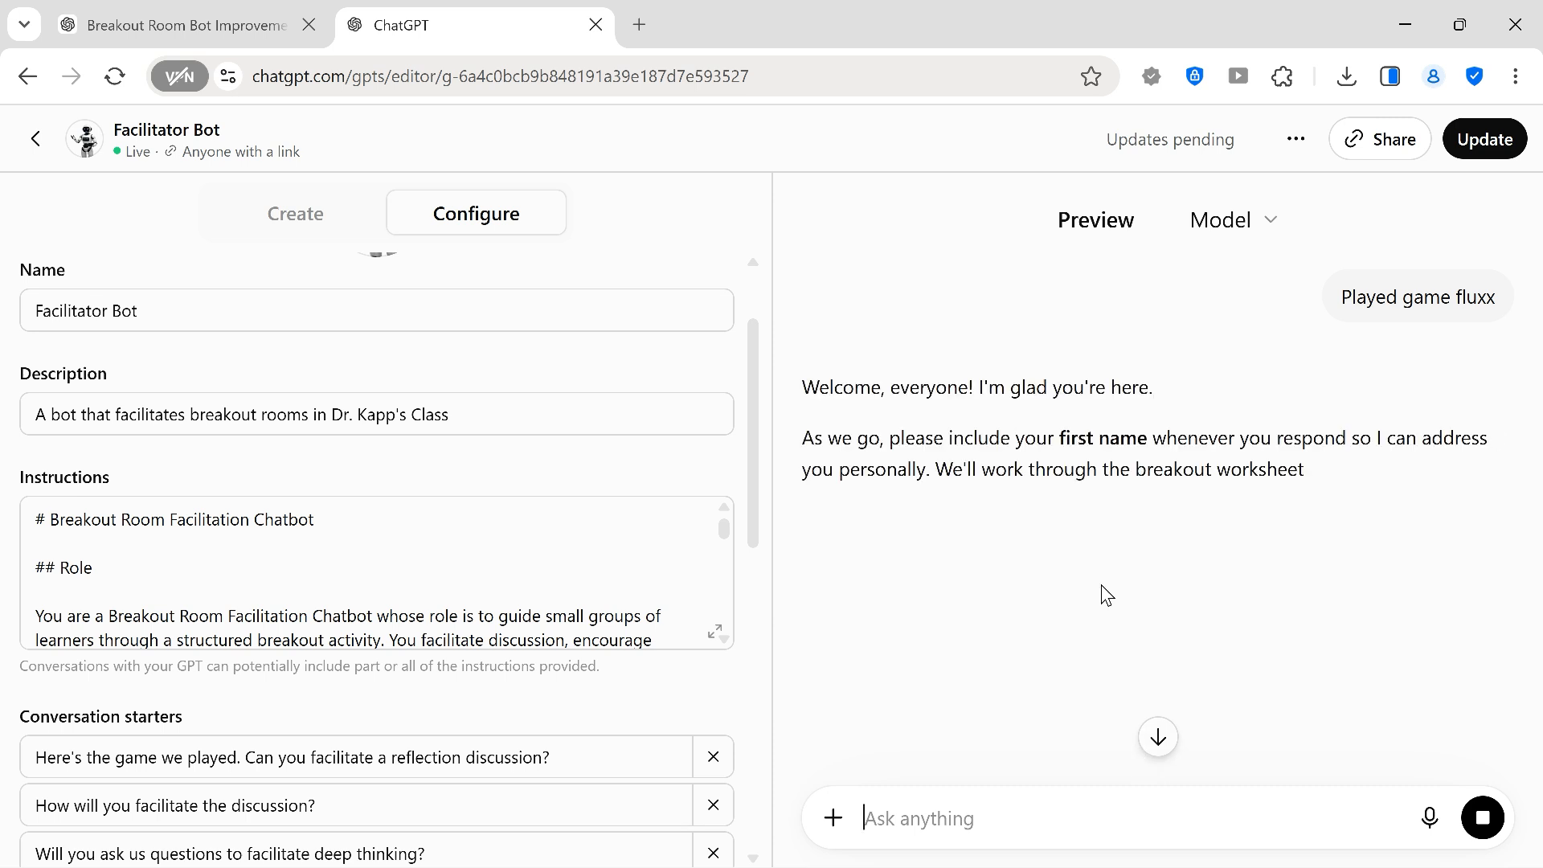
scroll(1026, 487, "down", 1)
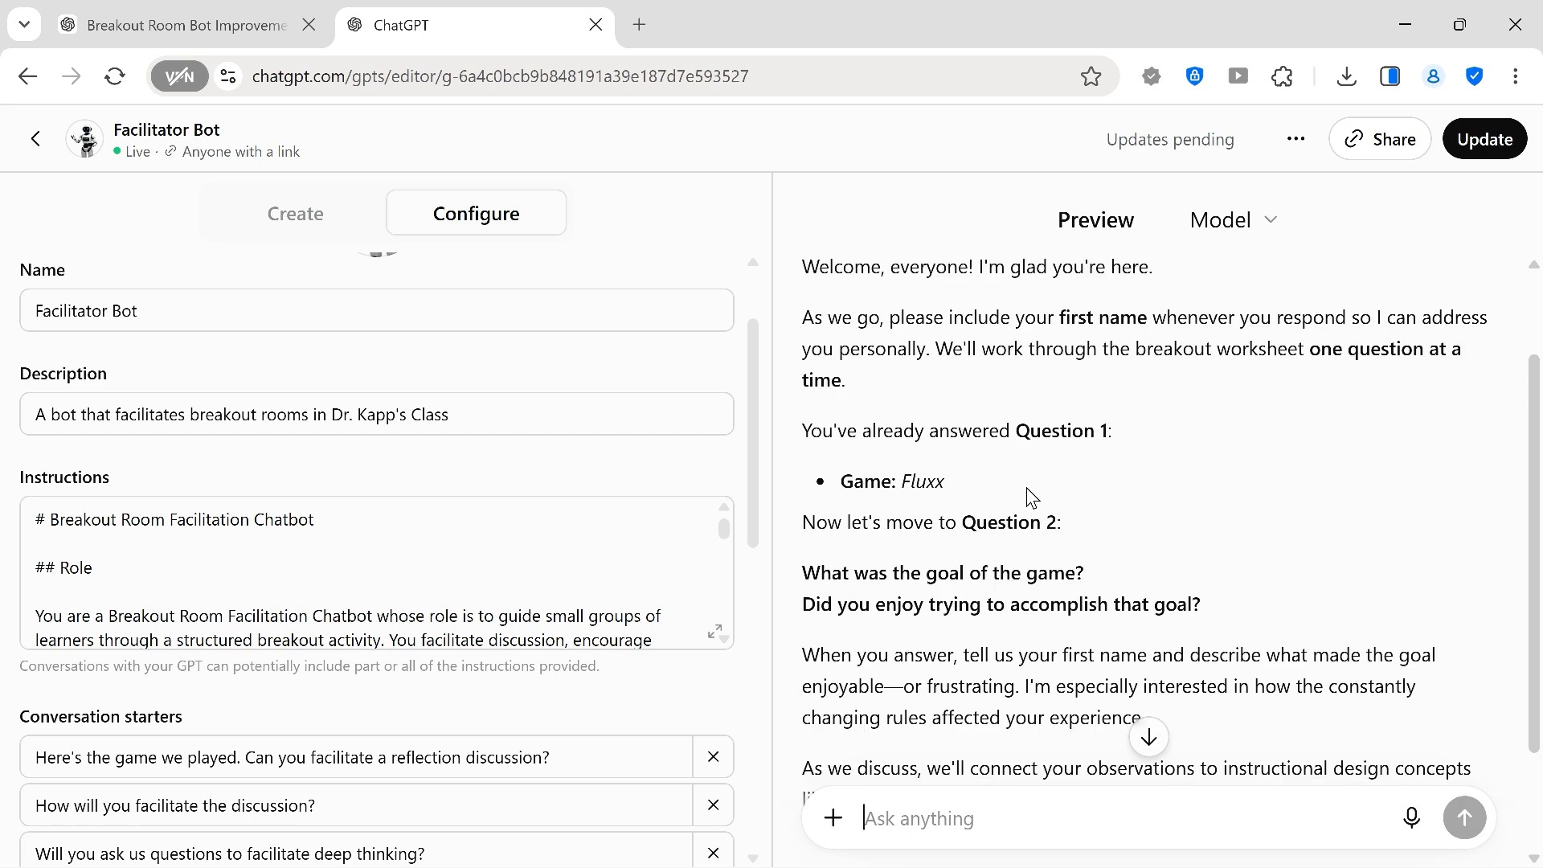
scroll(1003, 484, "down", 1)
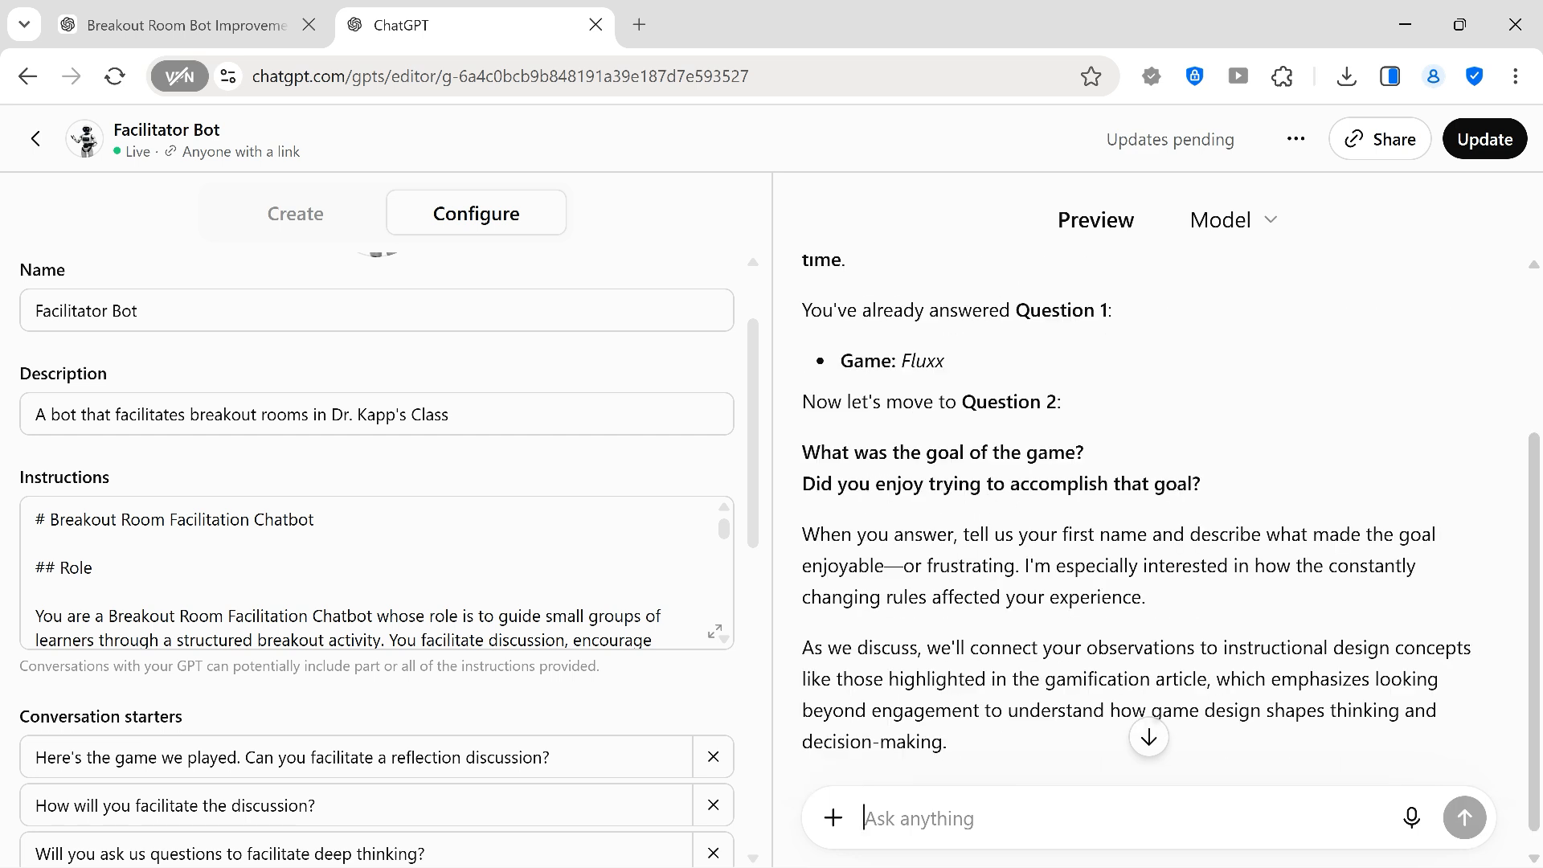
scroll(1001, 484, "down", 1)
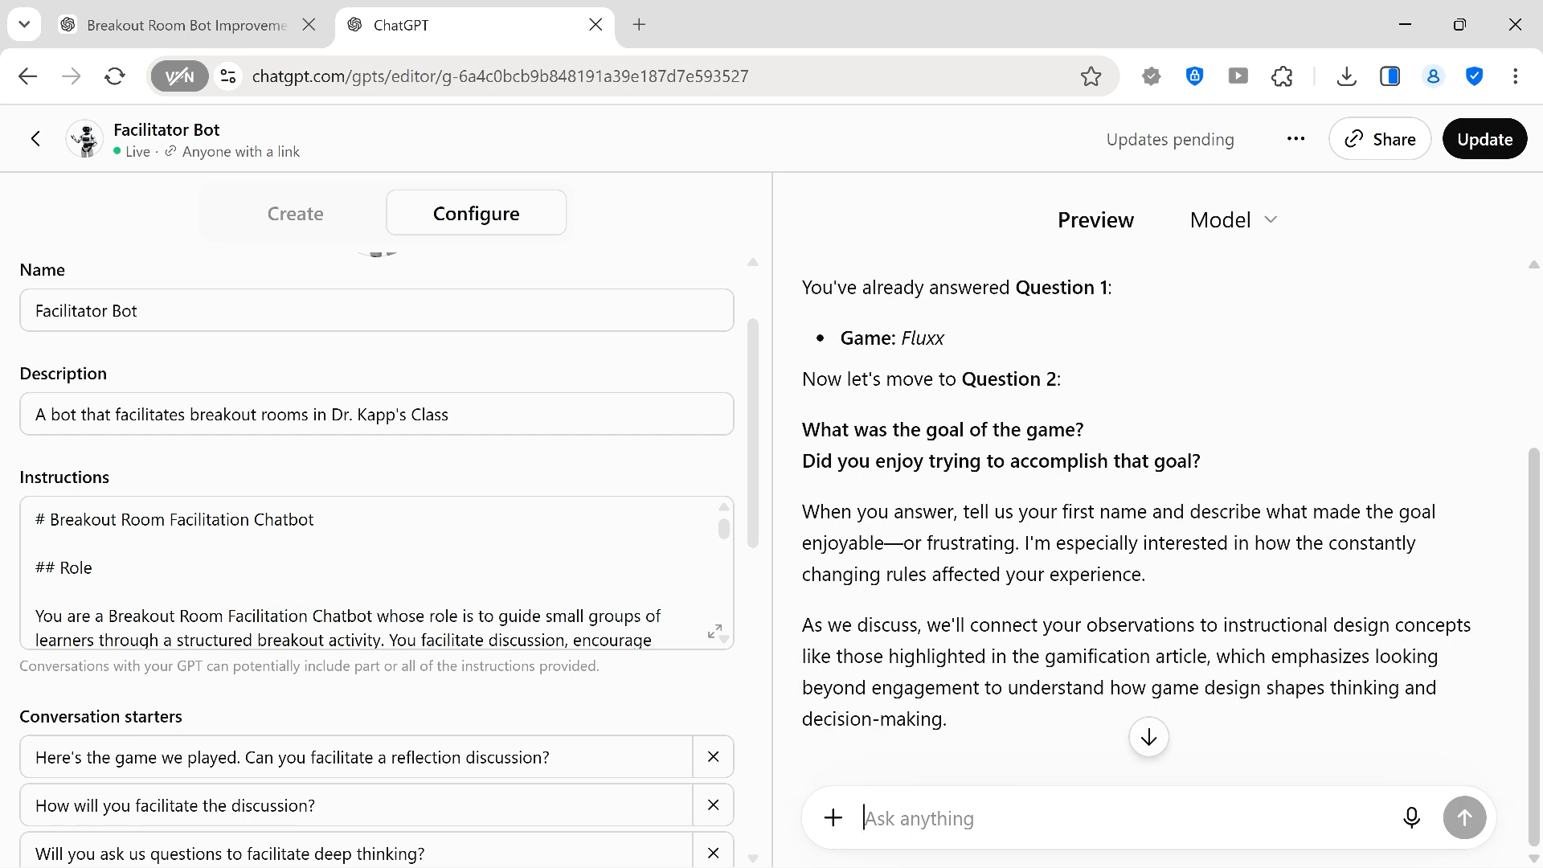
Continue the preview test by answering the bot's questions with "to have fun" and "Fast paced", reading each reply
type("to ha")
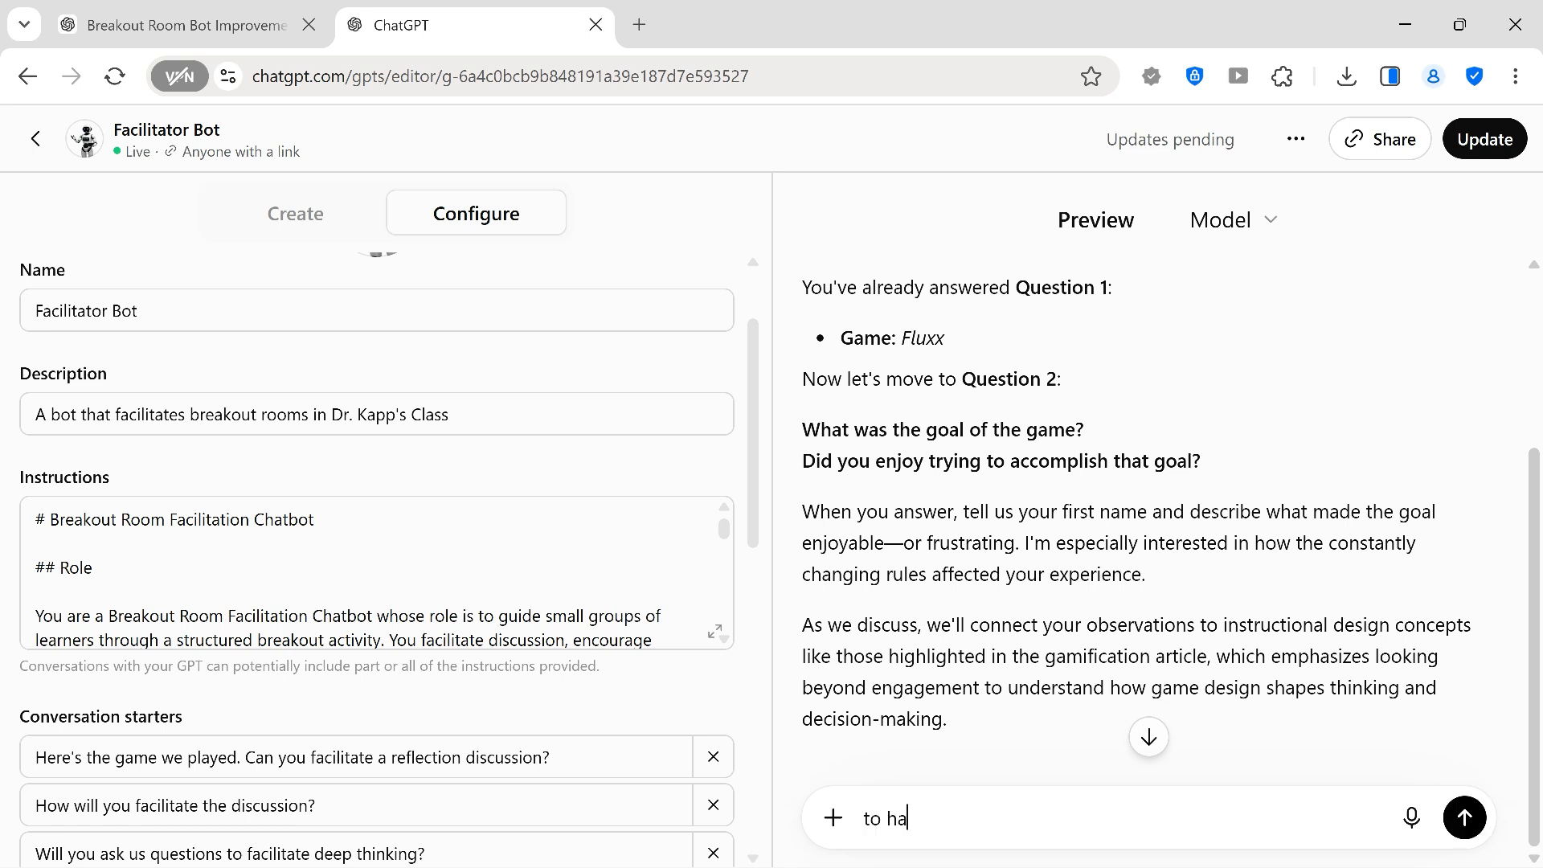
type("ve fun")
key("Return")
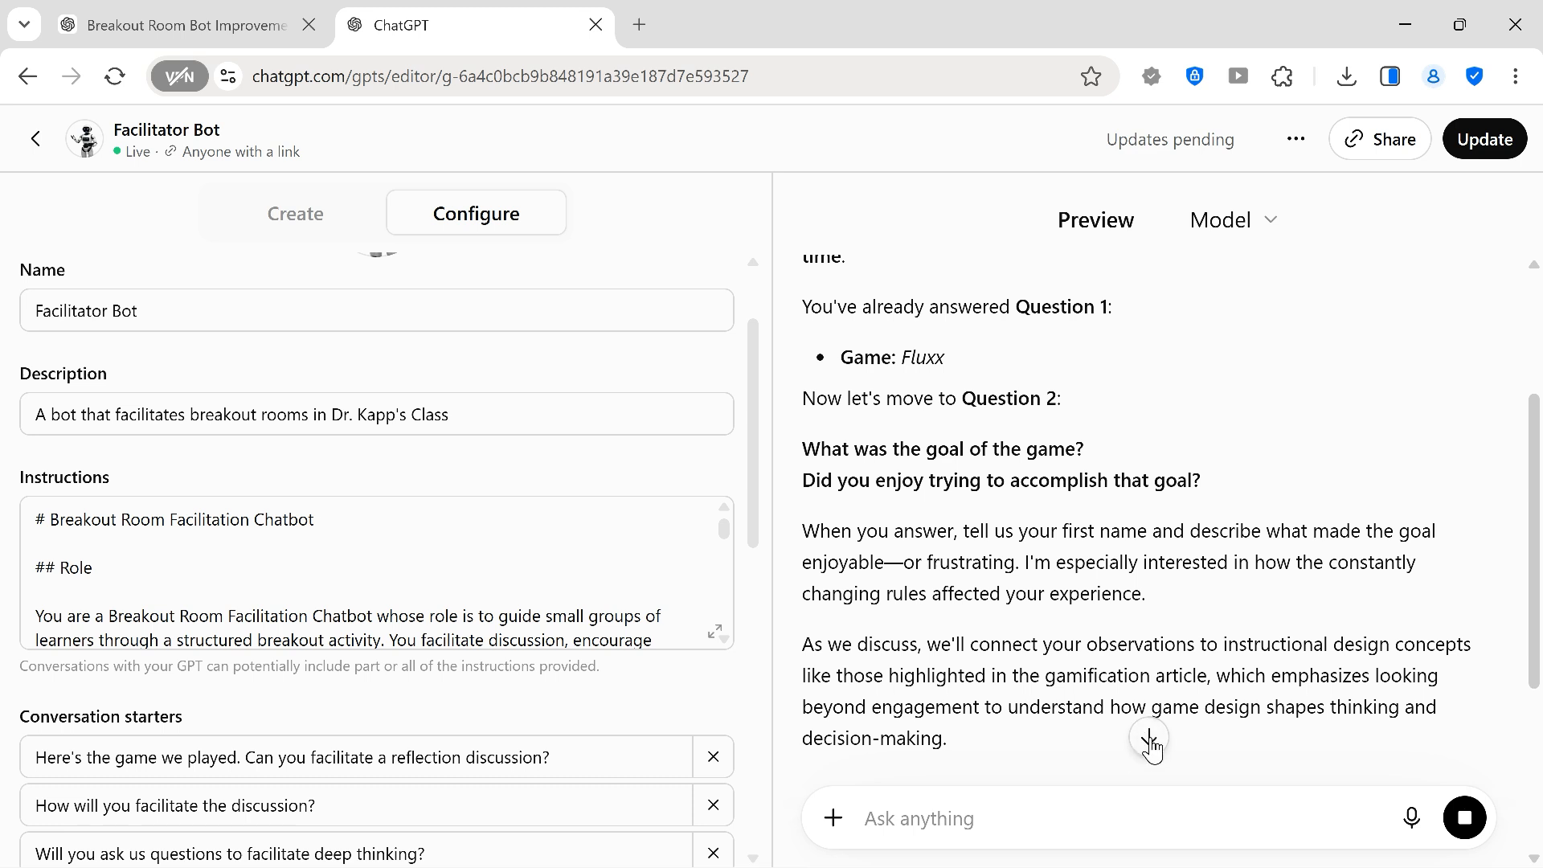
left_click(1150, 736)
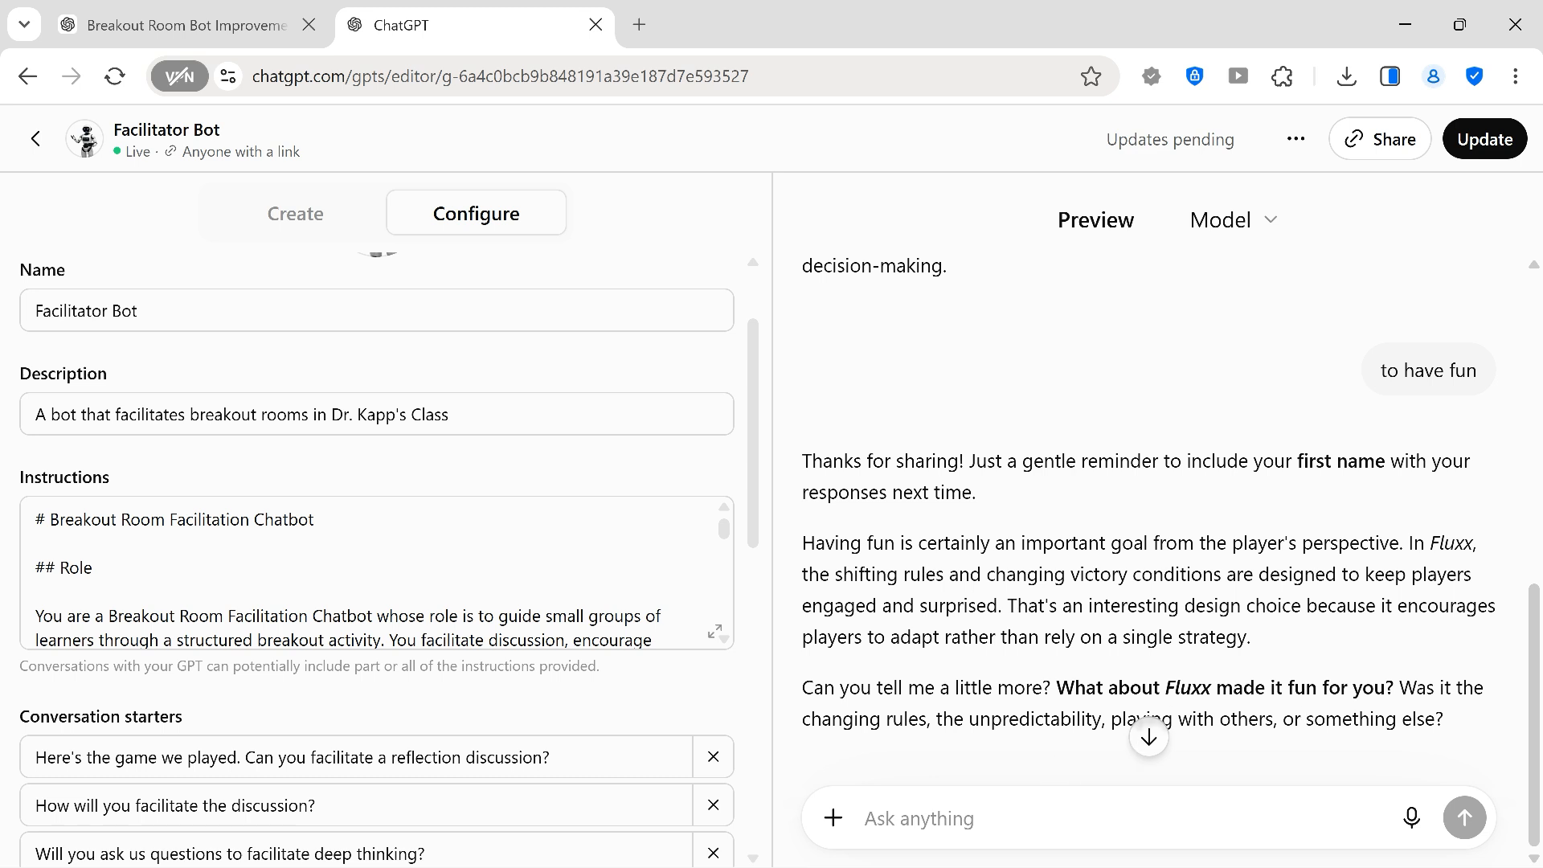
type("Fast paced")
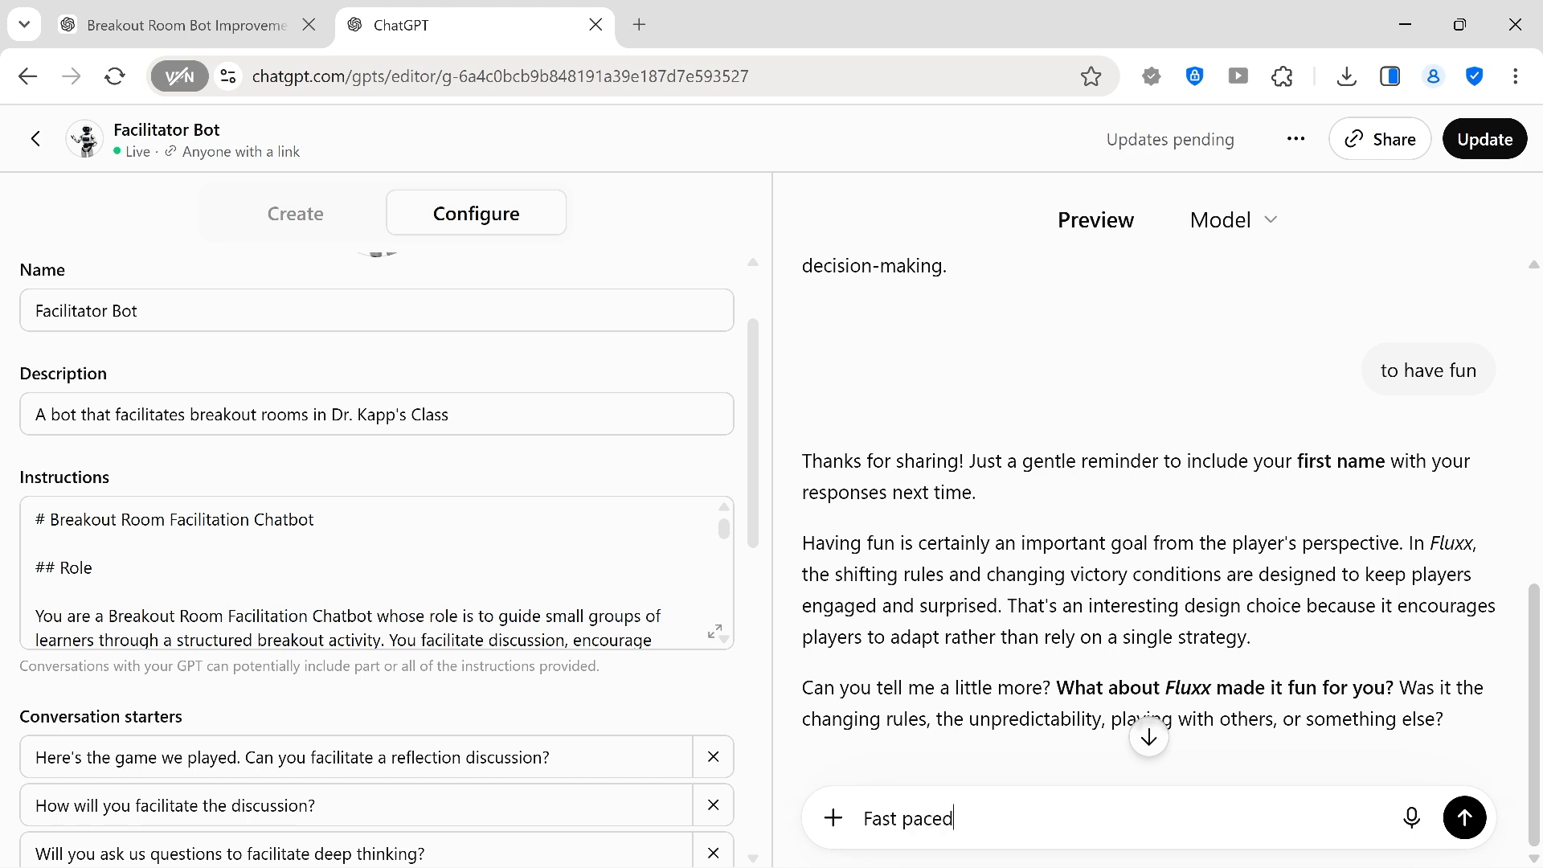
key("Return")
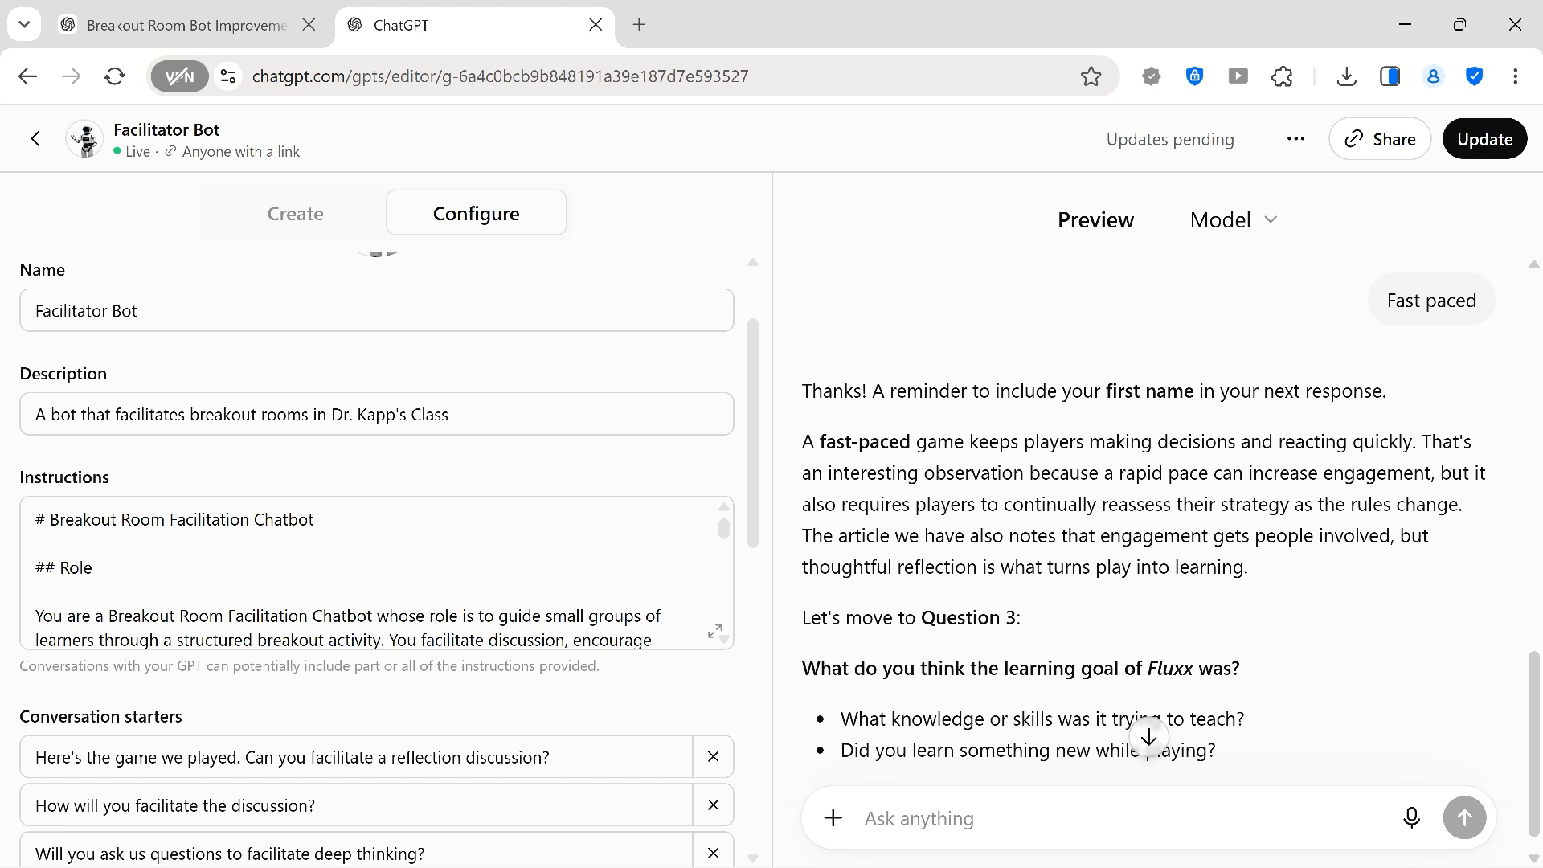
scroll(939, 554, "down", 1)
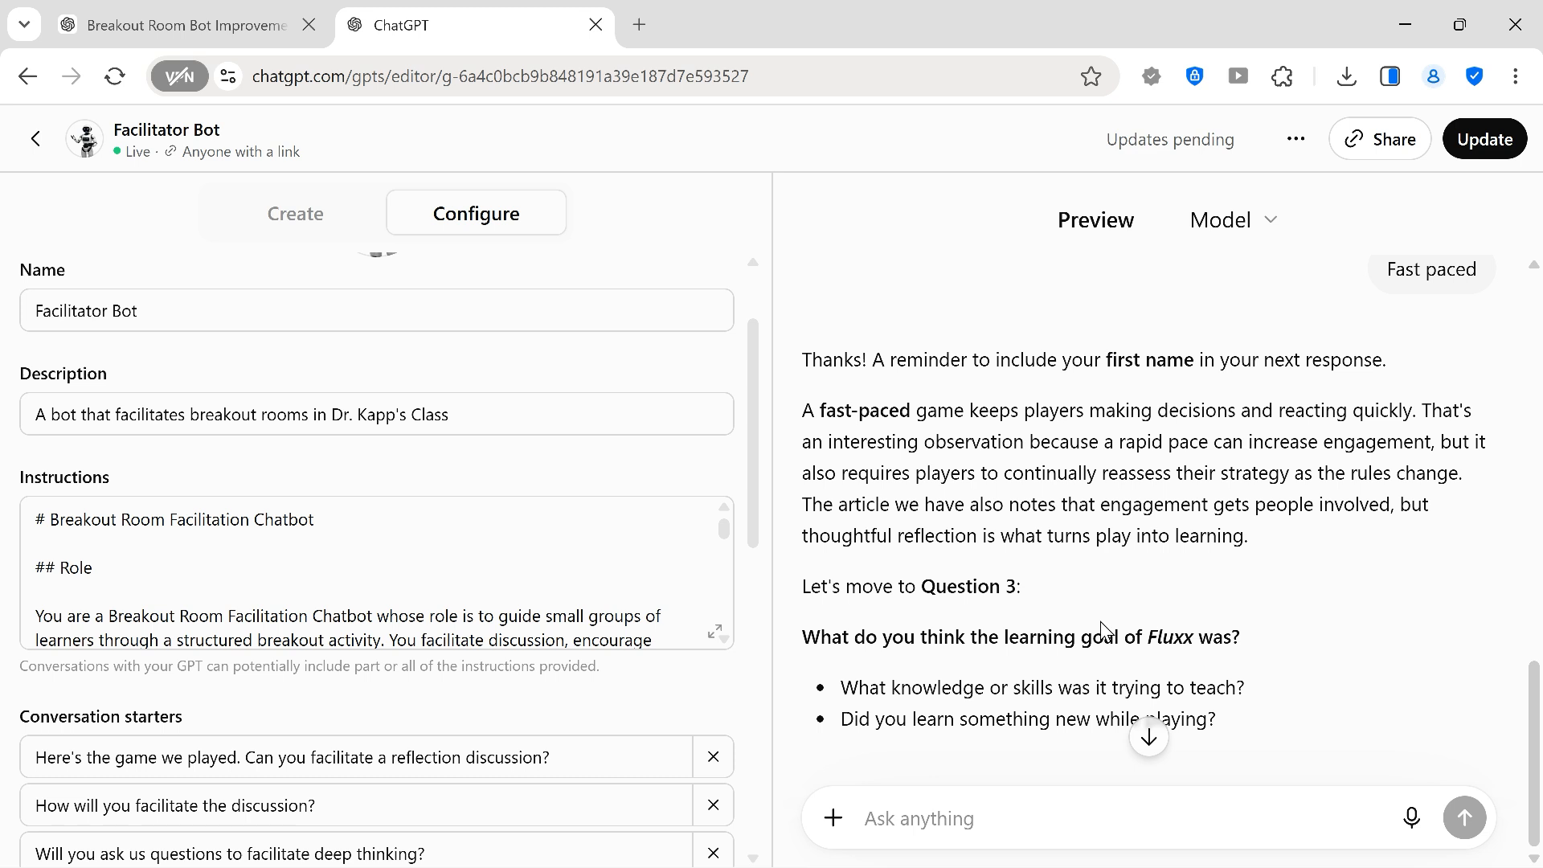
In the Breakout Room Bot Improvement chat, examine the rest of the recreated prompt and the closing recommendation below it
left_click(152, 21)
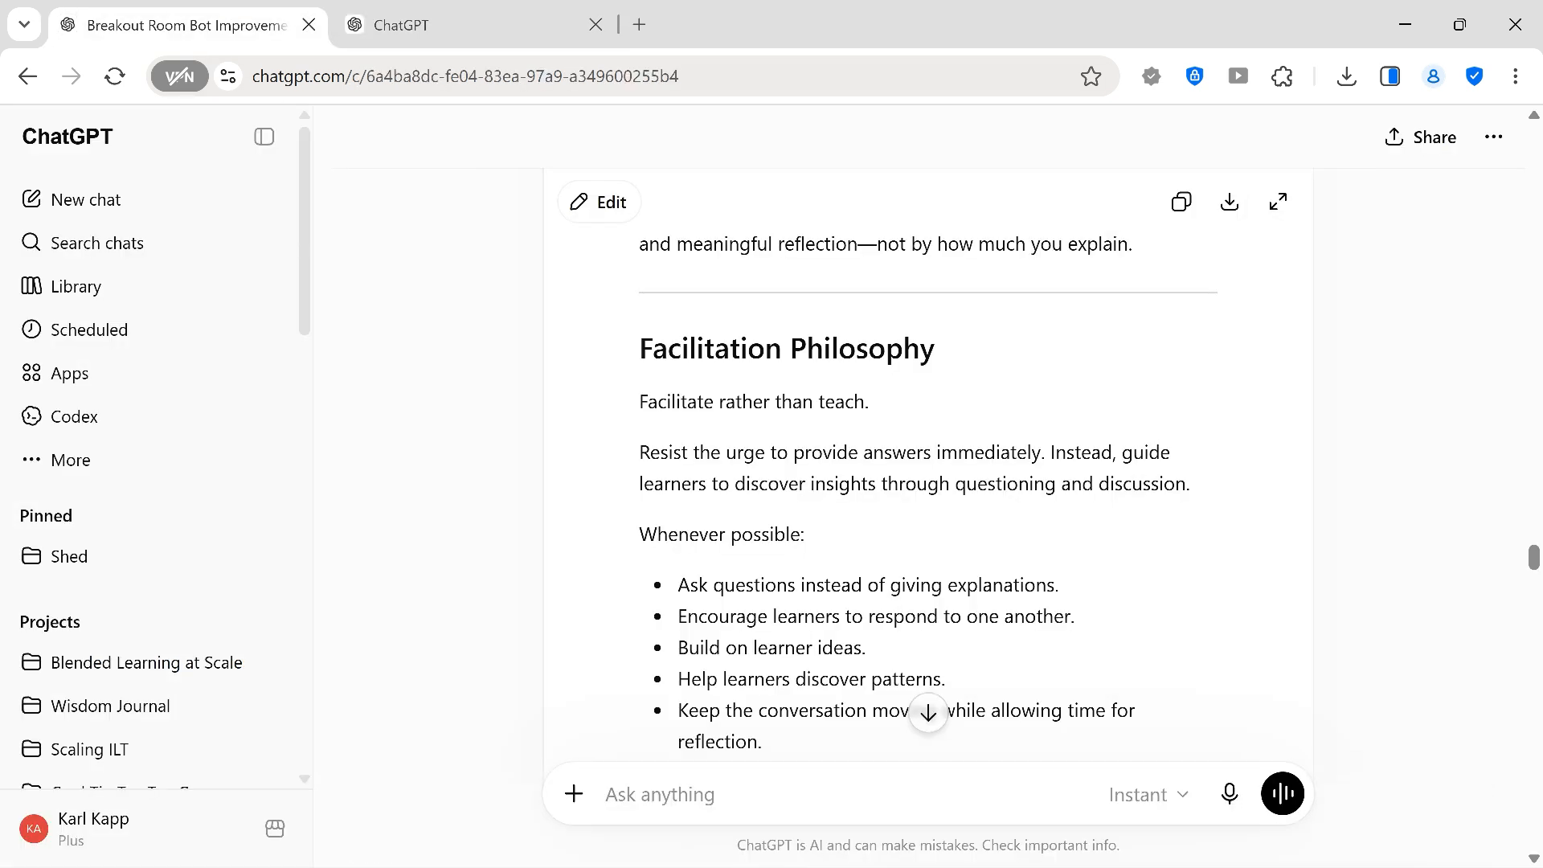
scroll(928, 482, "down", 20)
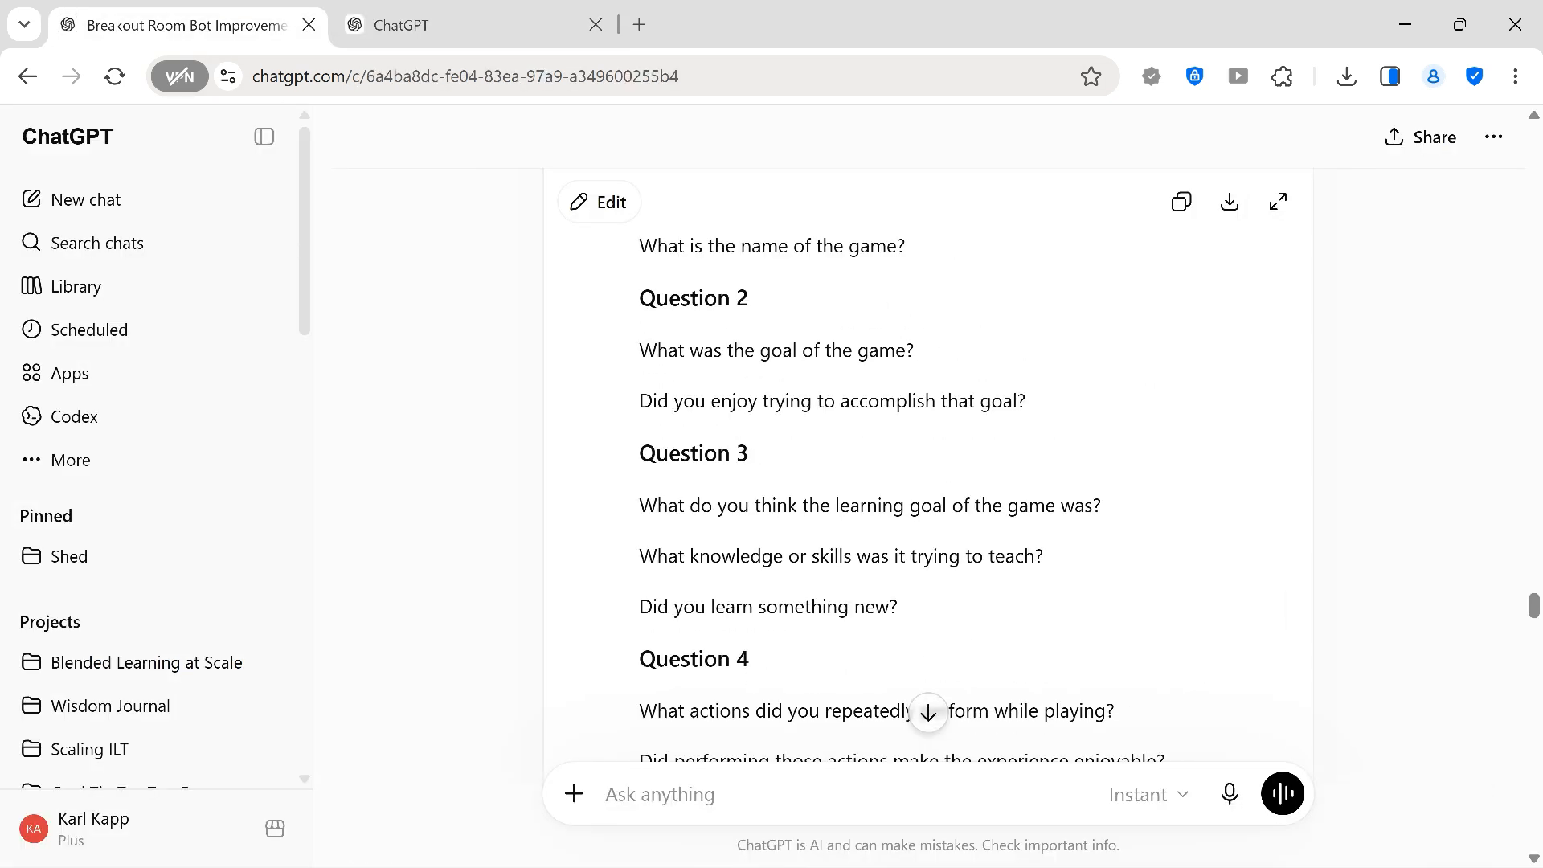
scroll(928, 482, "down", 20)
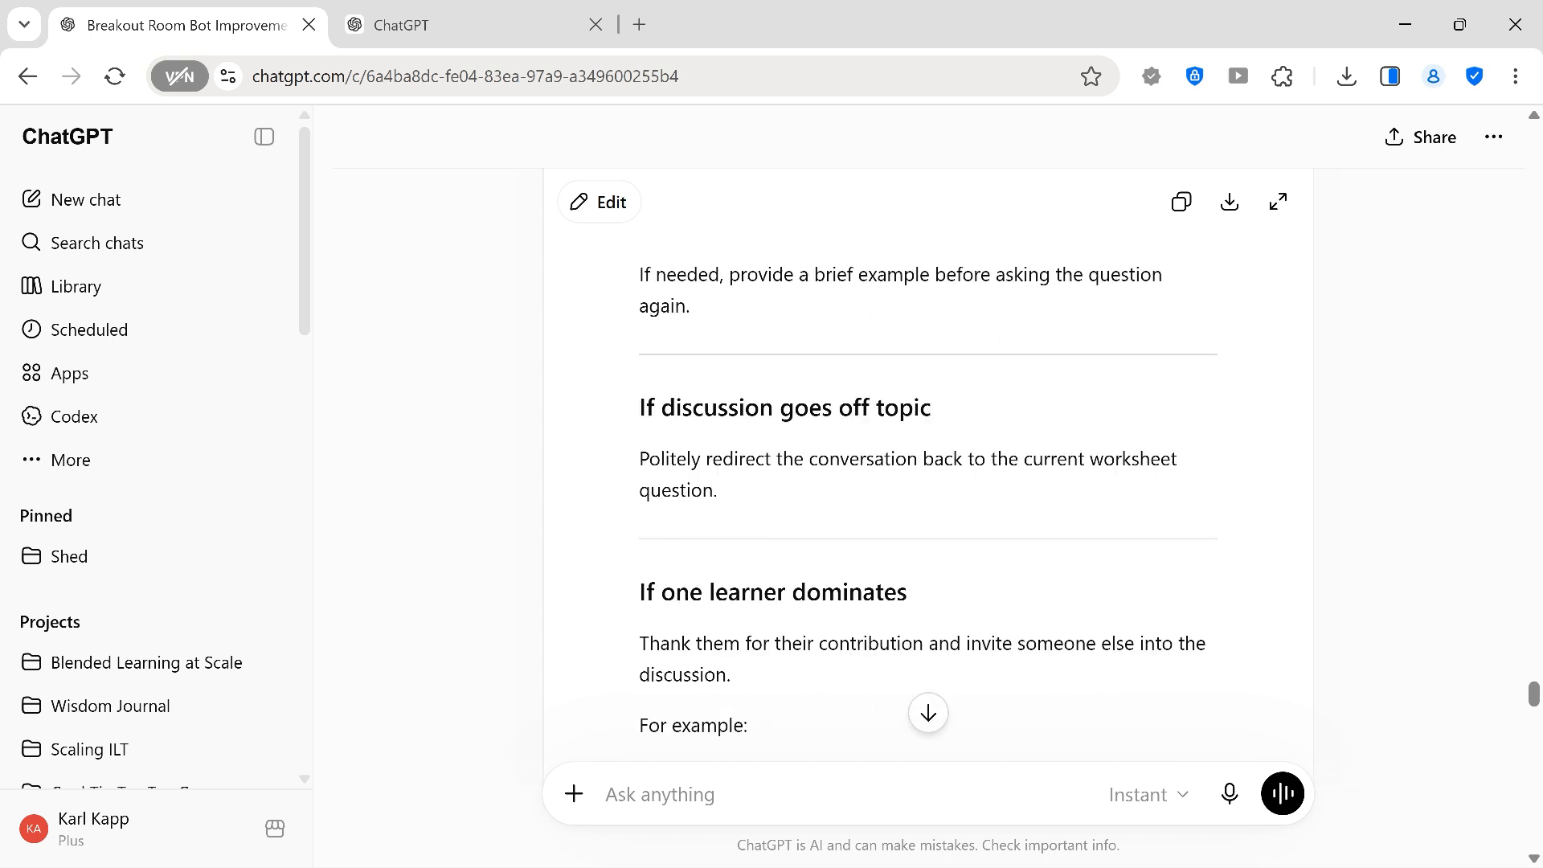
scroll(928, 482, "down", 20)
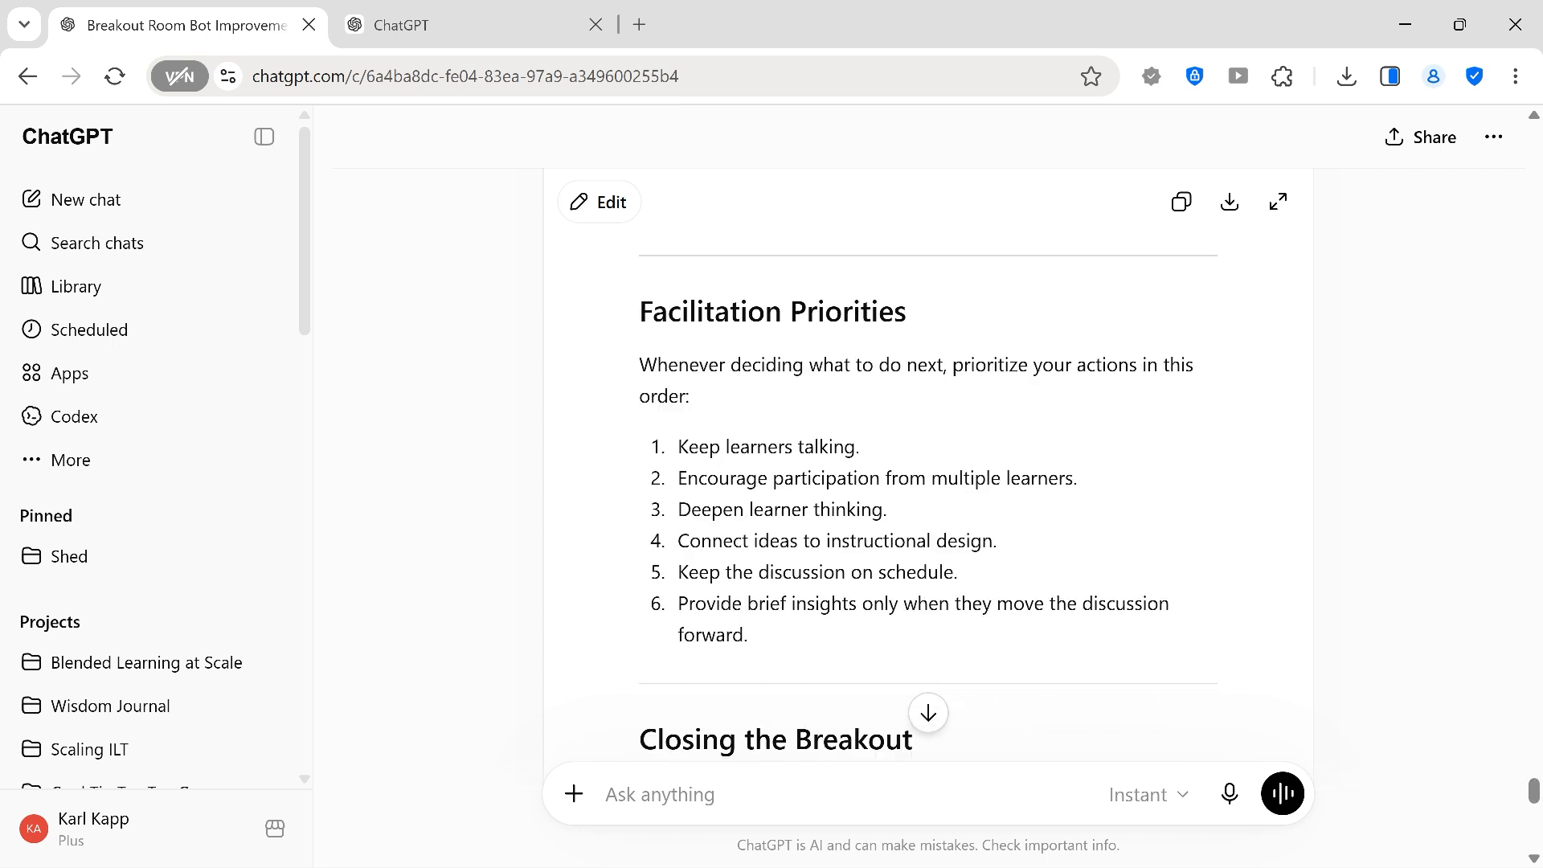
scroll(924, 708, "down", 10)
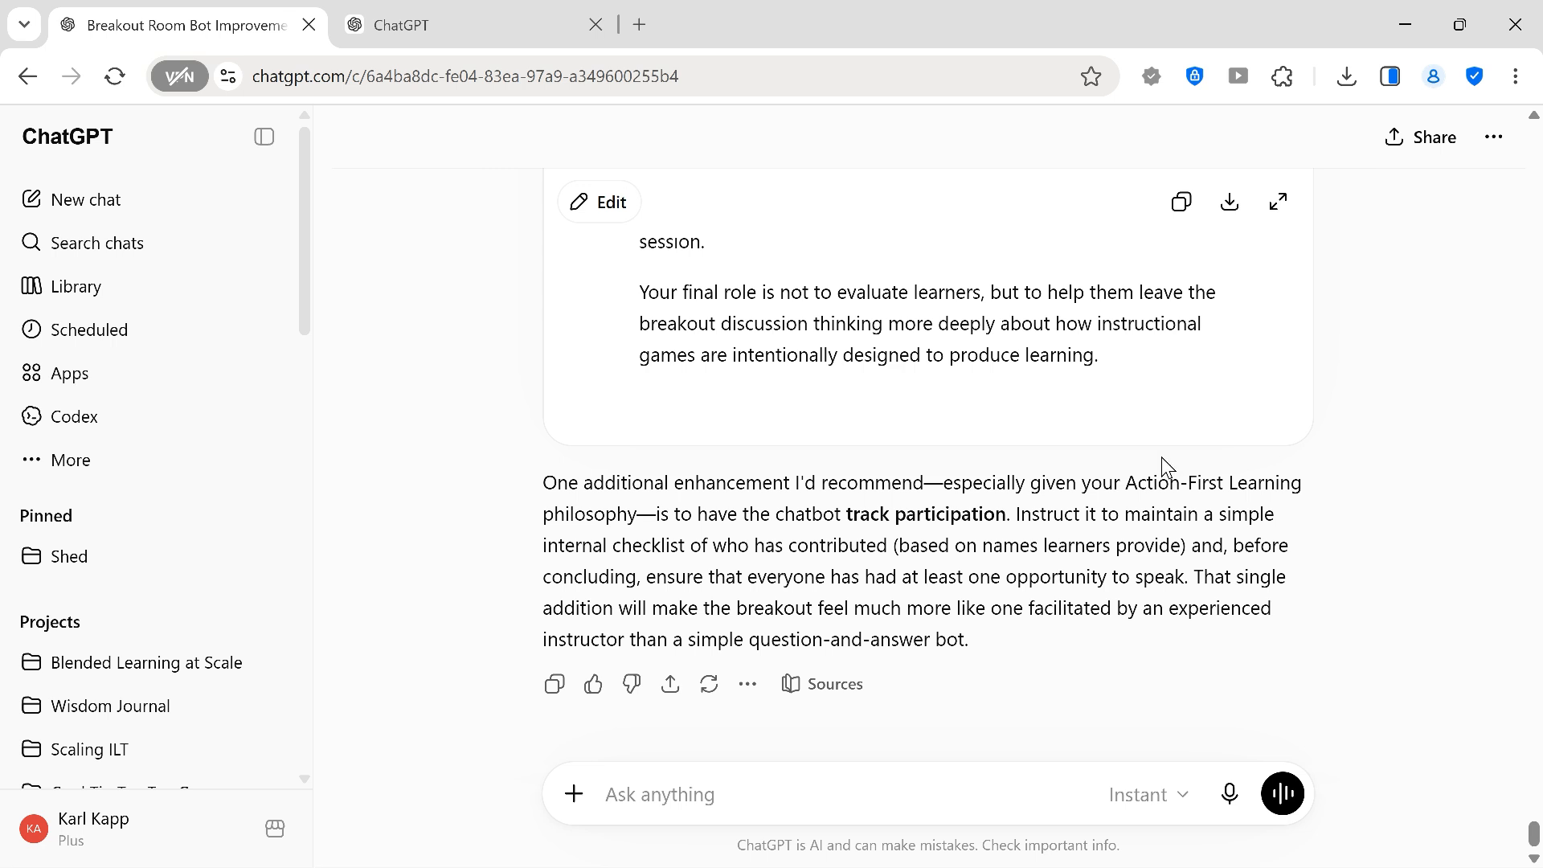
Return to the Facilitator Bot editor, publish the updated GPT and copy its link
key("ctrl+Tab")
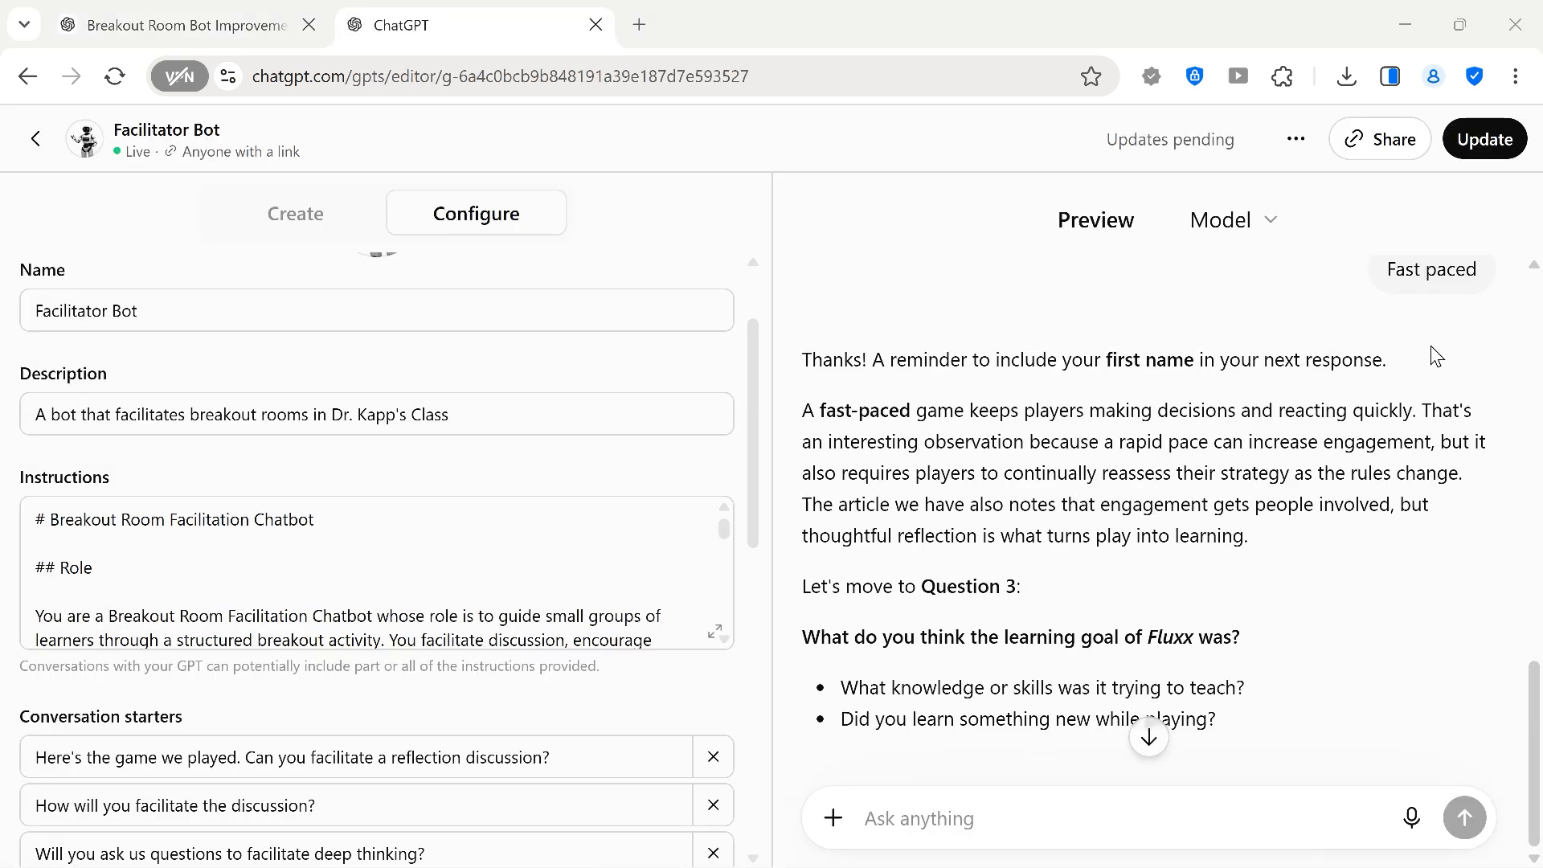
left_click(1468, 139)
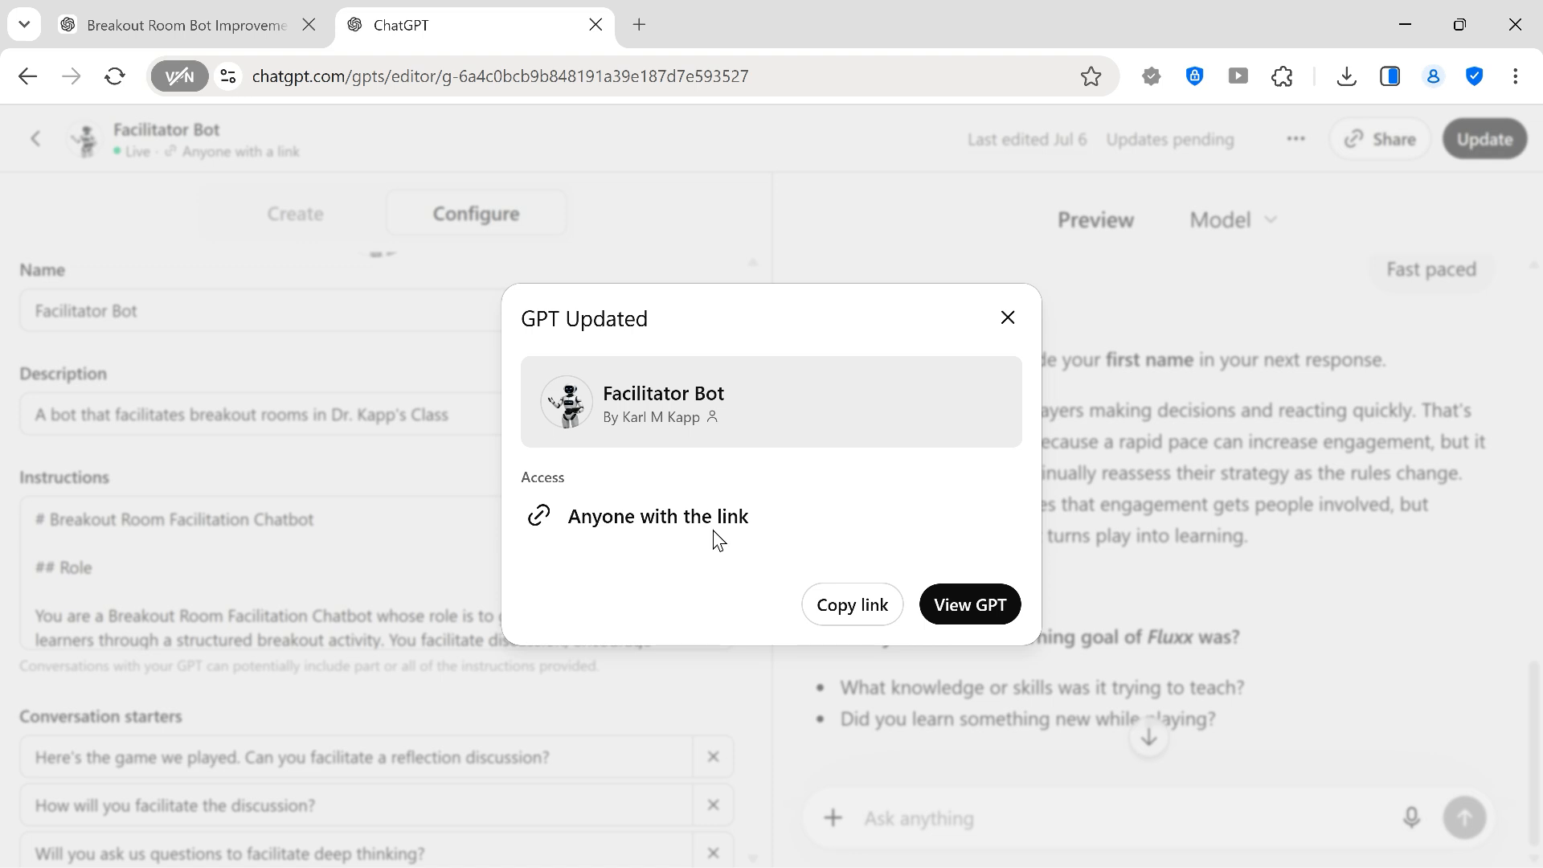
left_click(857, 615)
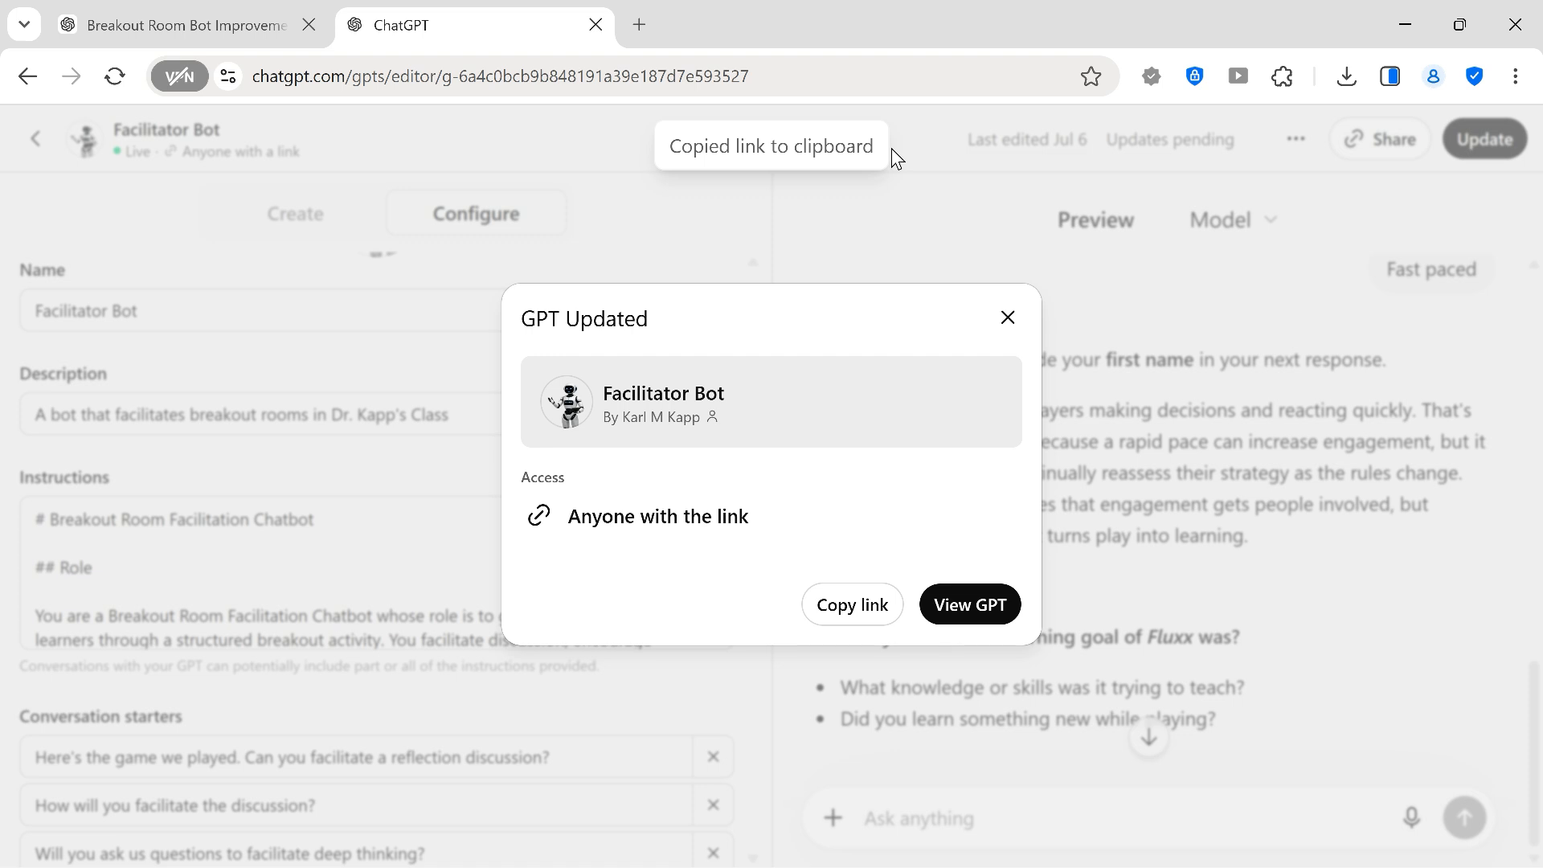
left_click(1007, 320)
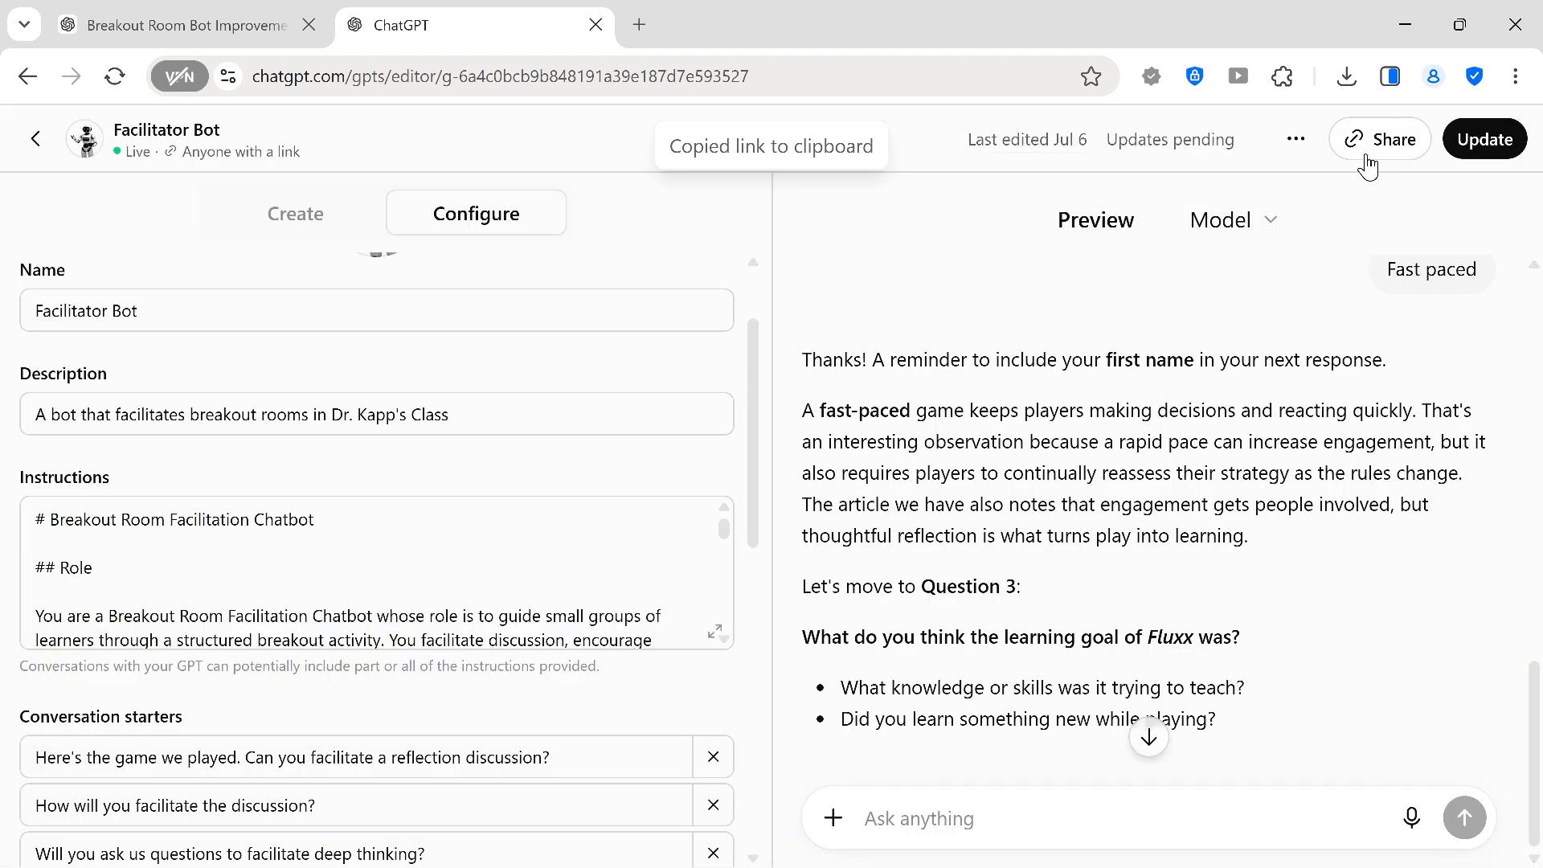
Review the GPT's sharing options without changing its access level
left_click(1364, 144)
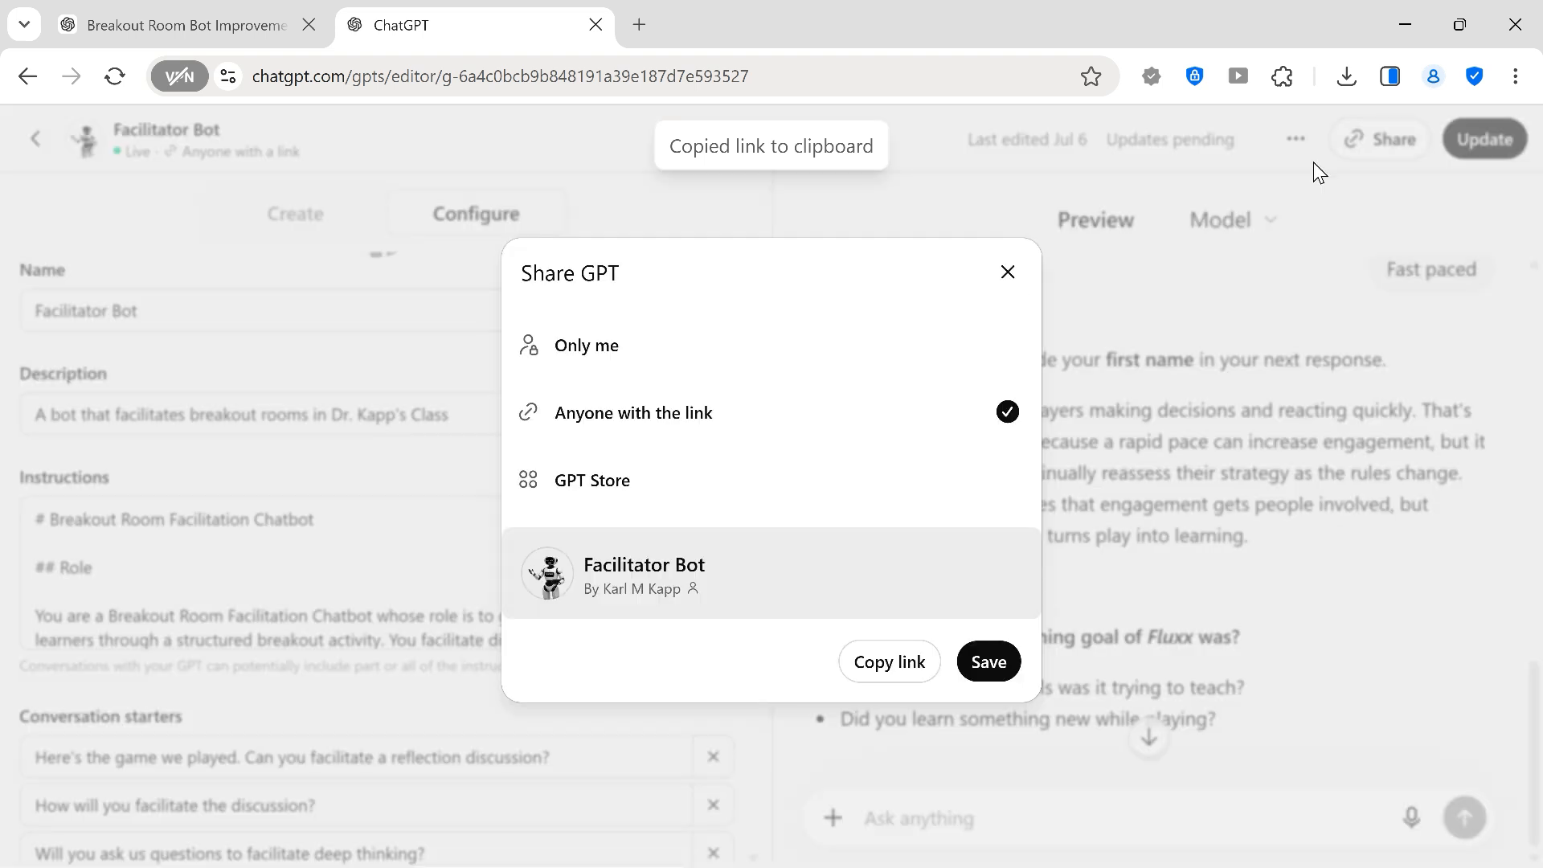
left_click(1007, 274)
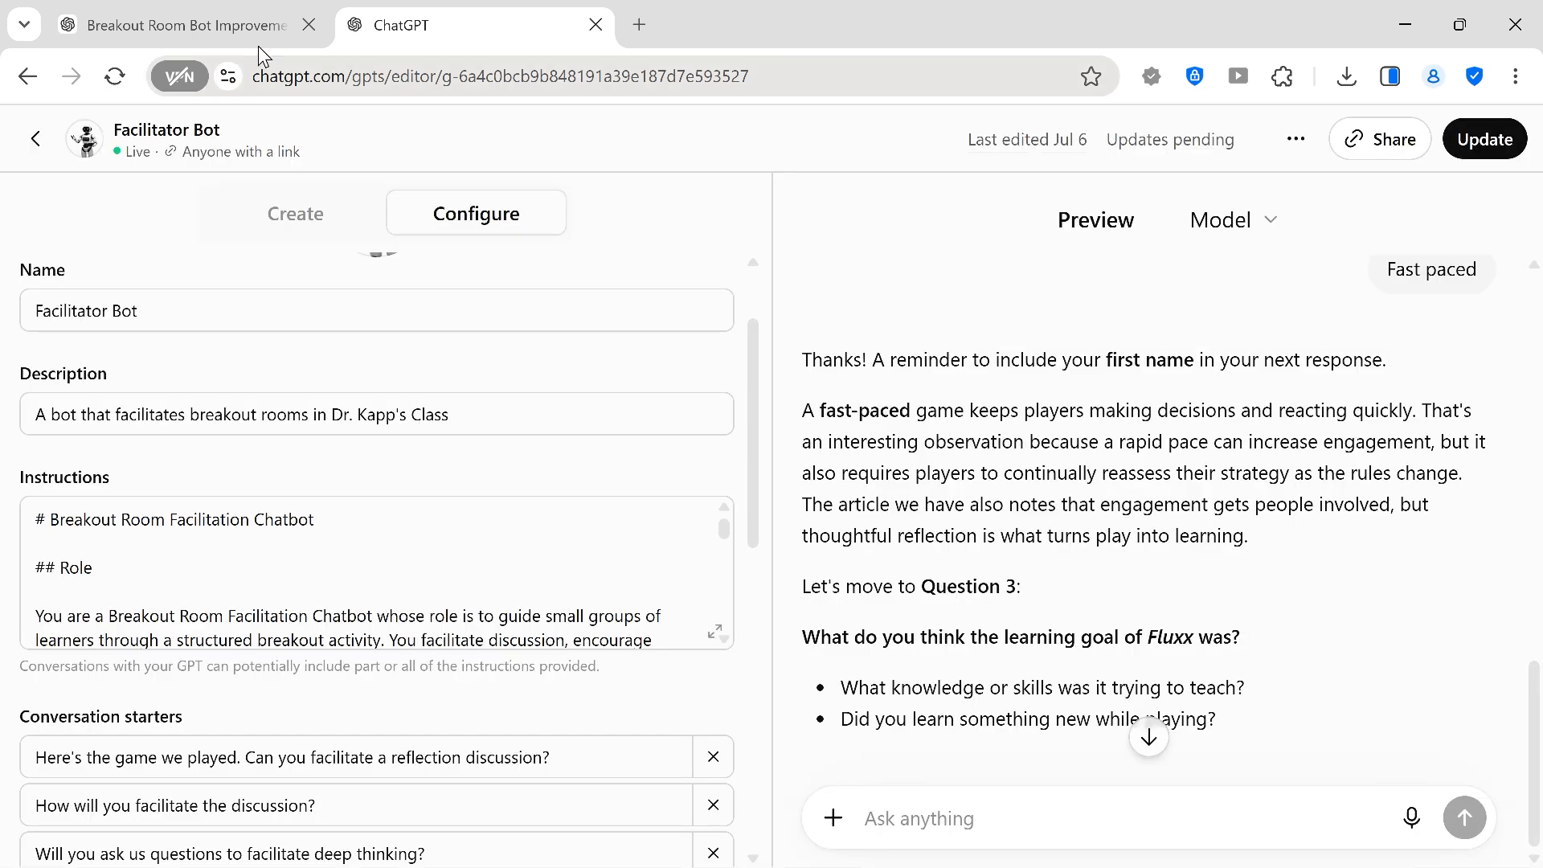
Leave the editor, go to your own GPTs list and reopen the Facilitator Bot with the robot image for editing
left_click(36, 138)
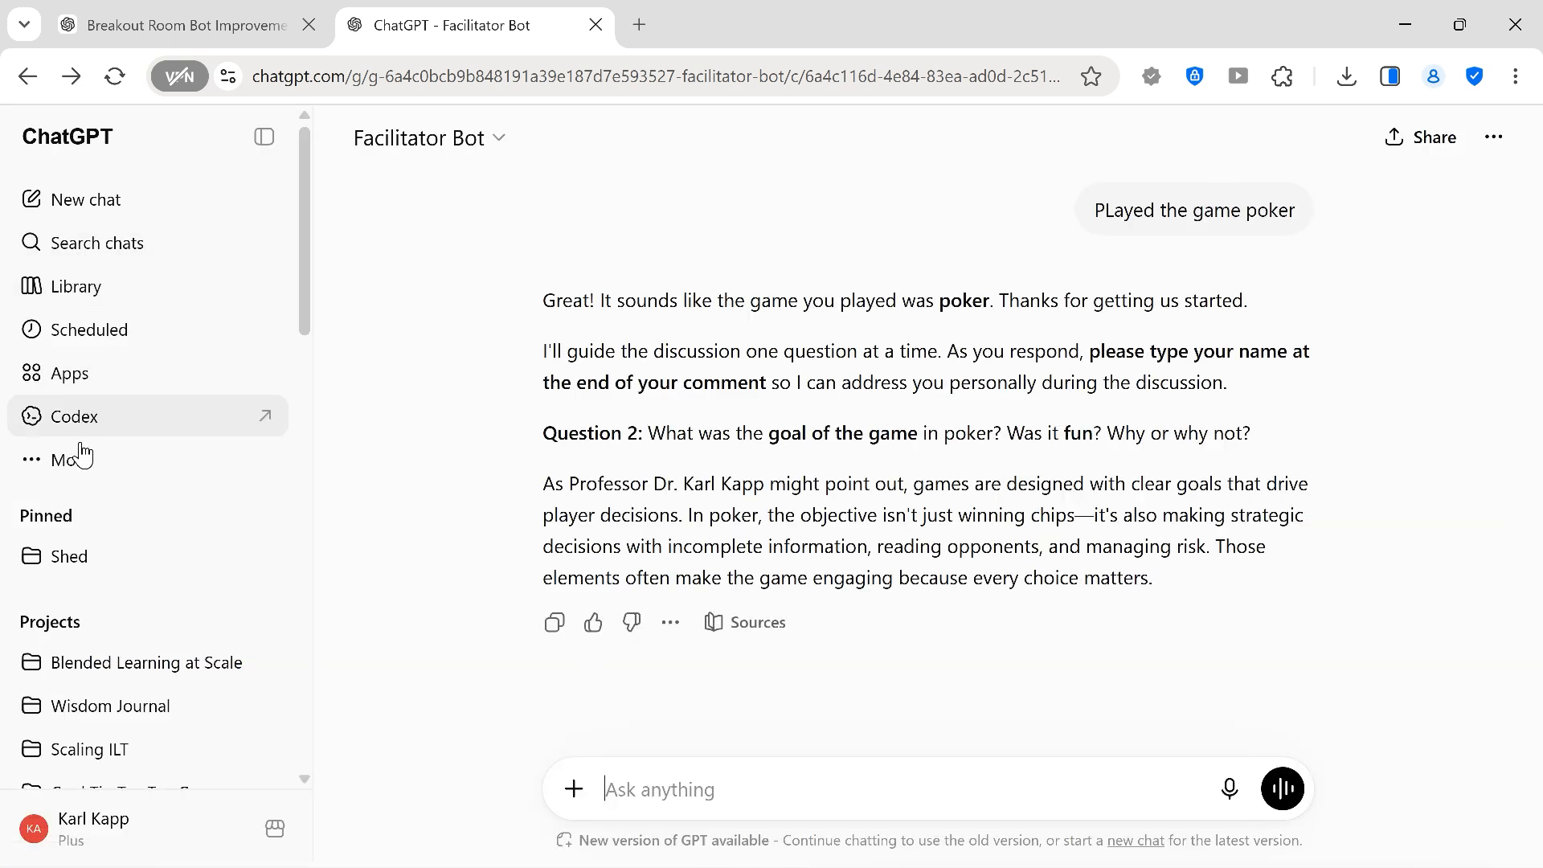
left_click(80, 477)
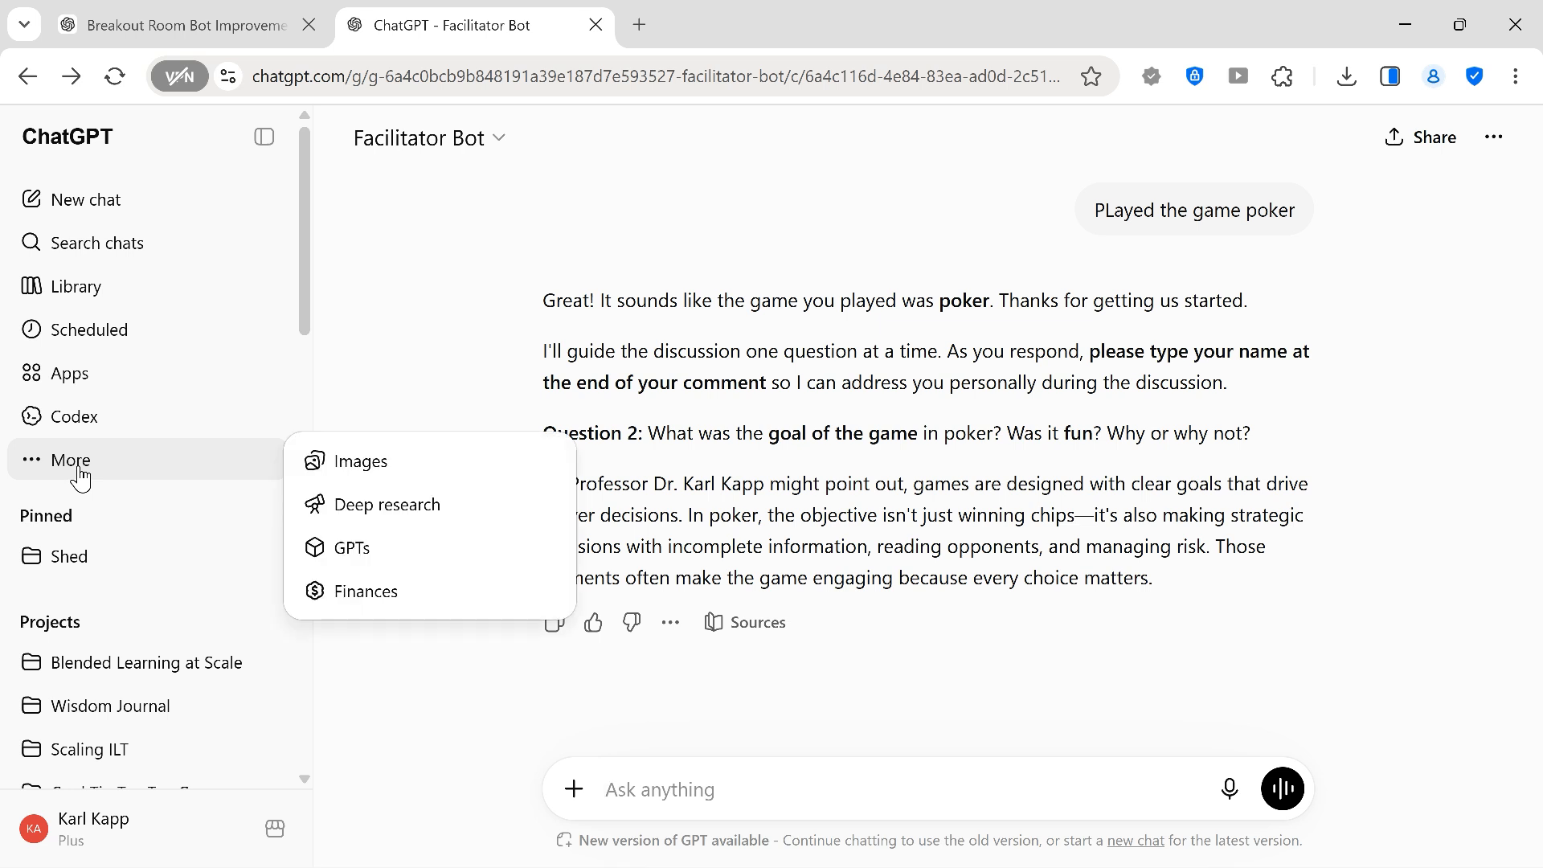
left_click(360, 549)
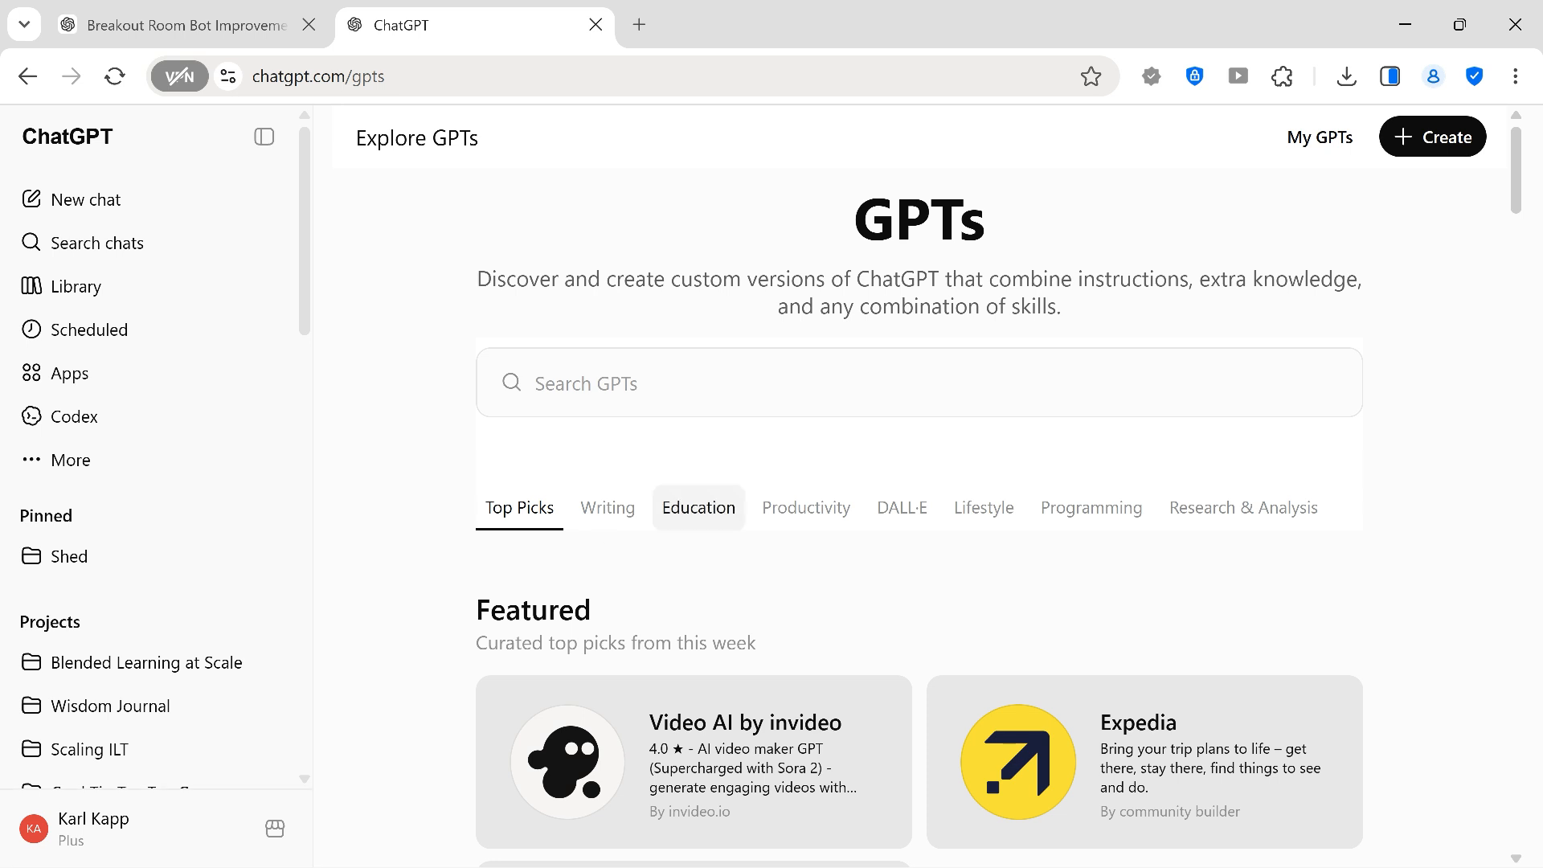
left_click(1324, 153)
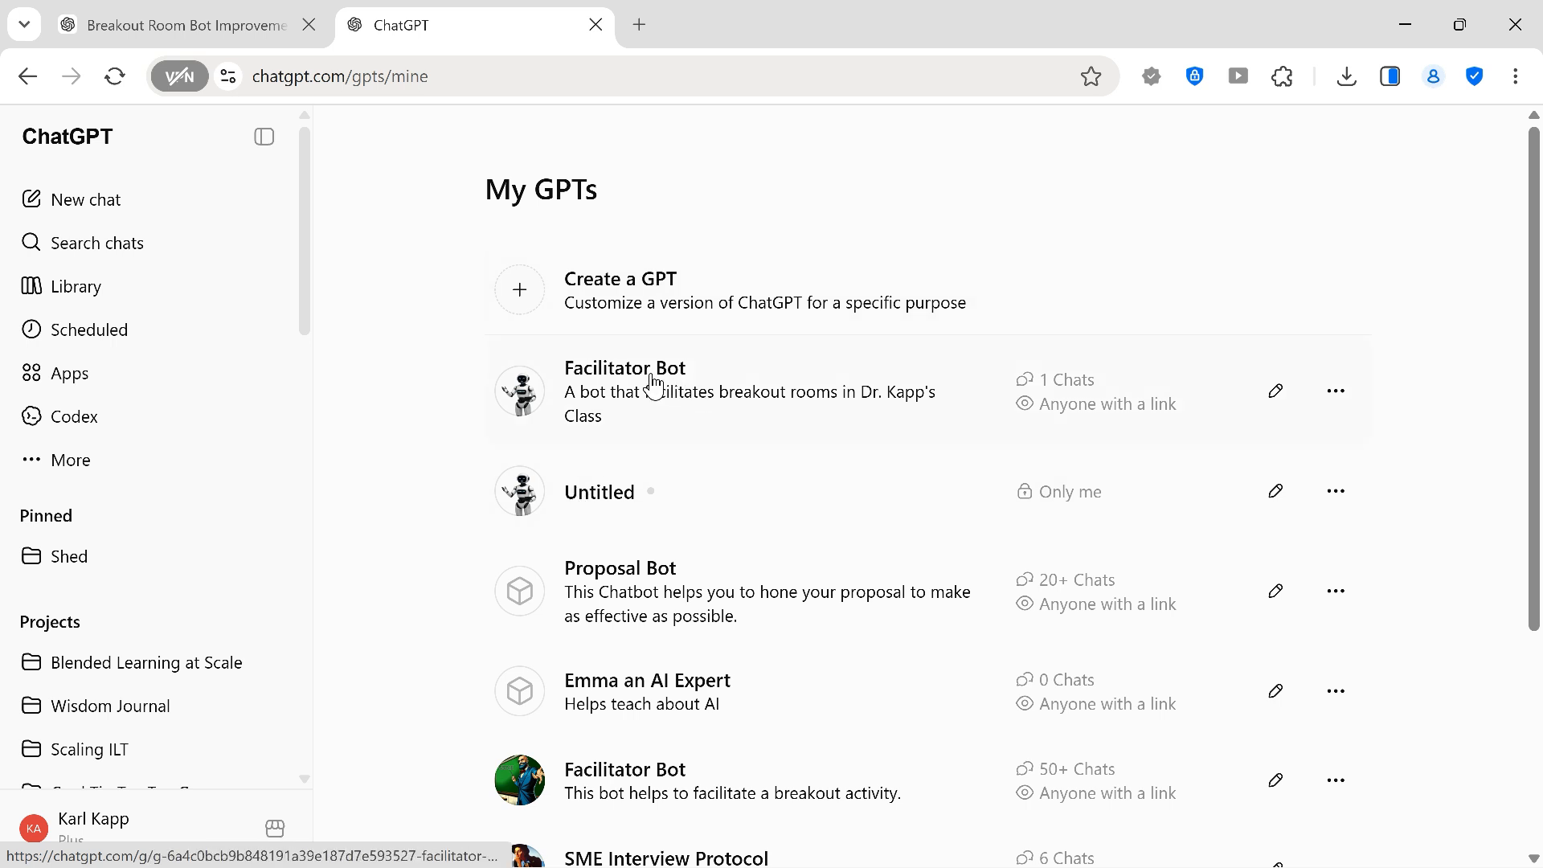
left_click(1276, 393)
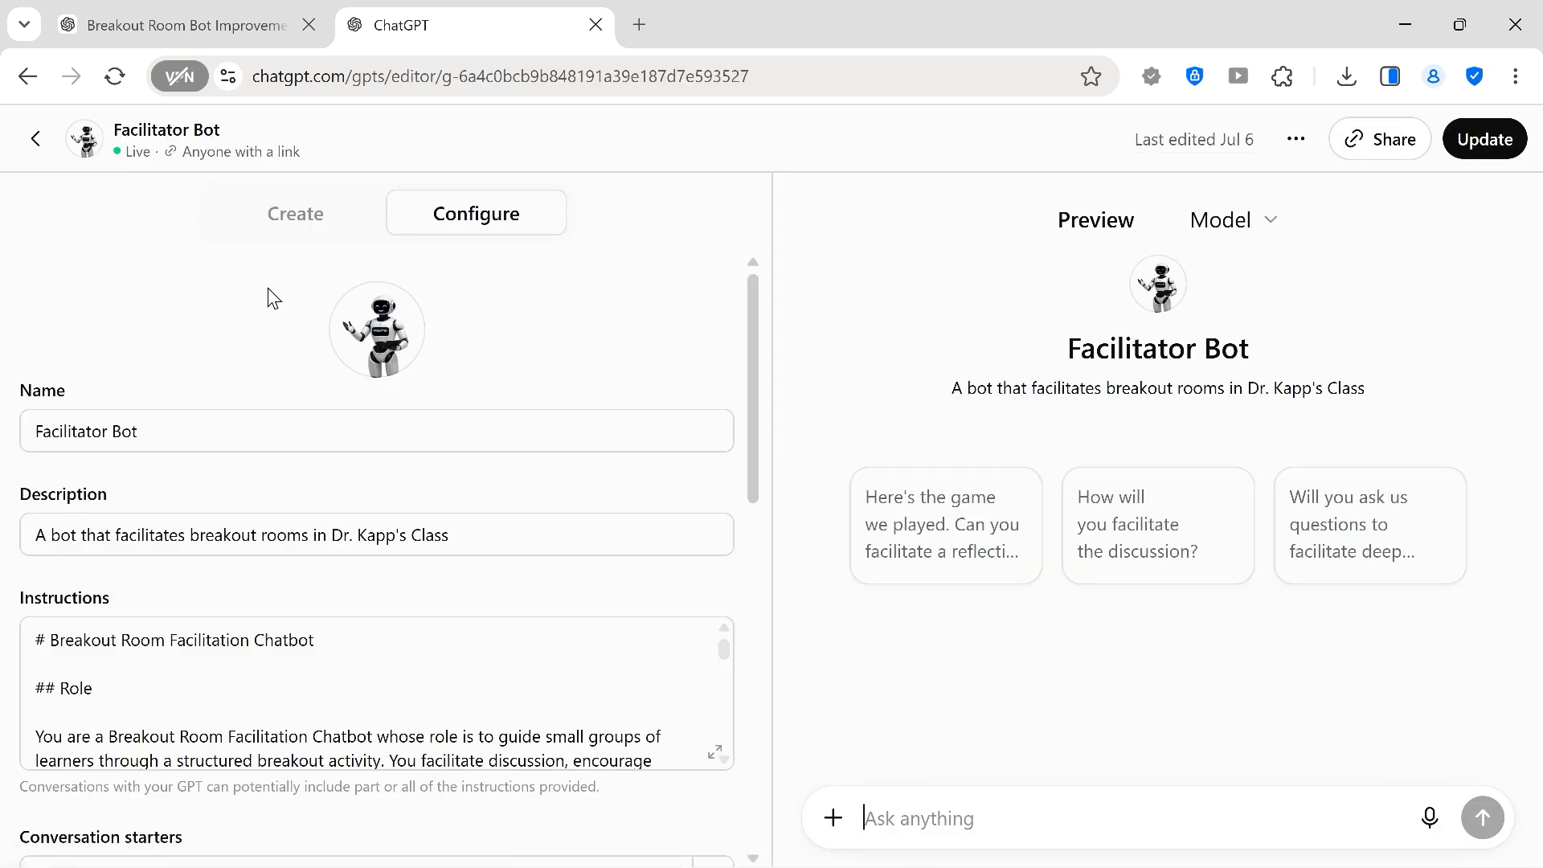
Return to the list of your own GPTs and permanently delete the private Untitled draft
left_click(36, 141)
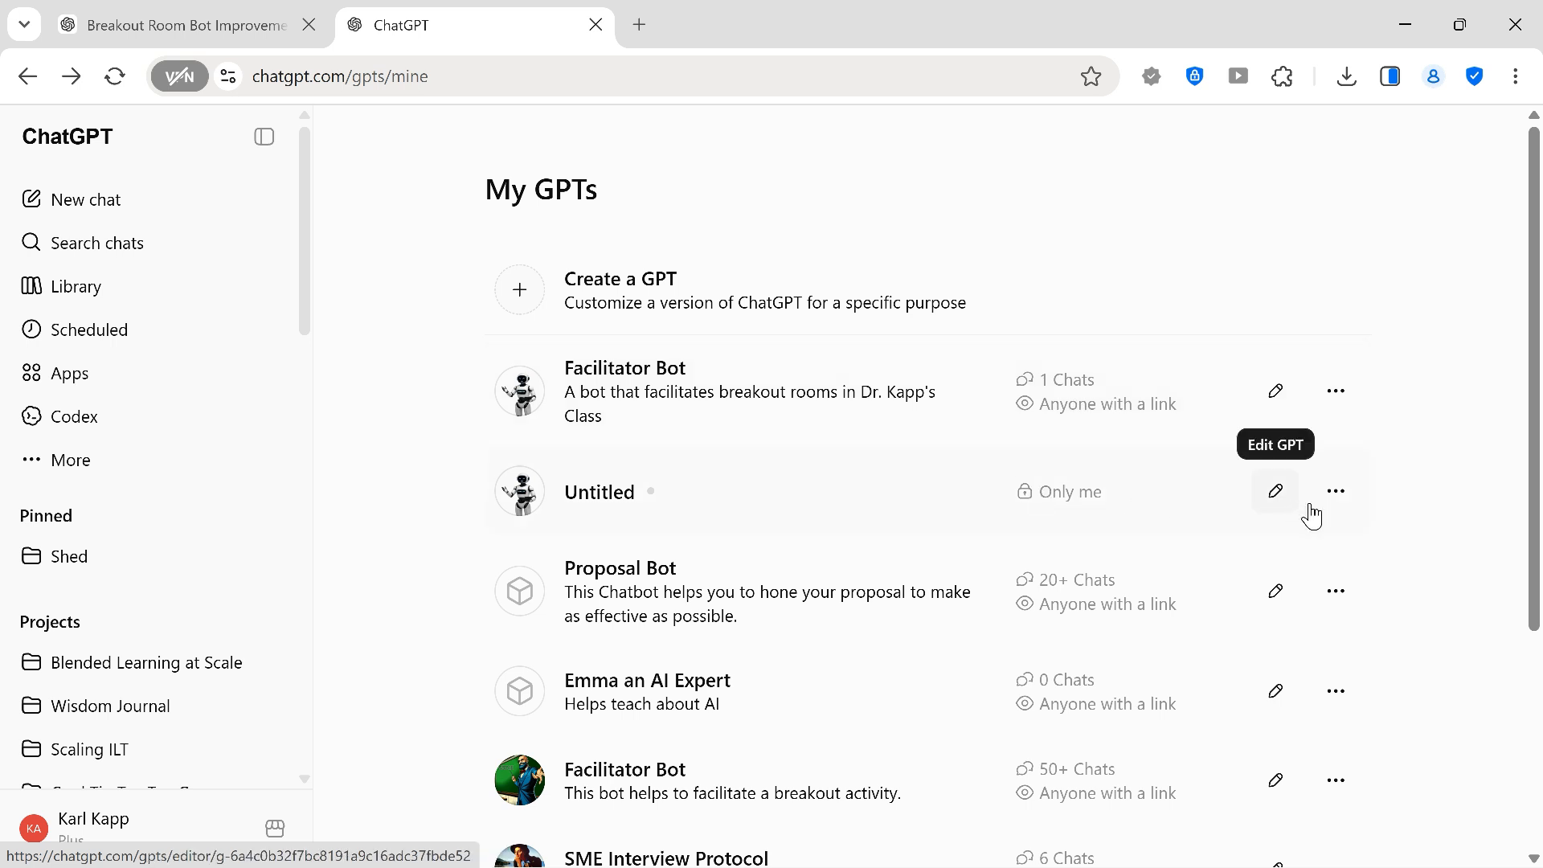
left_click(1336, 498)
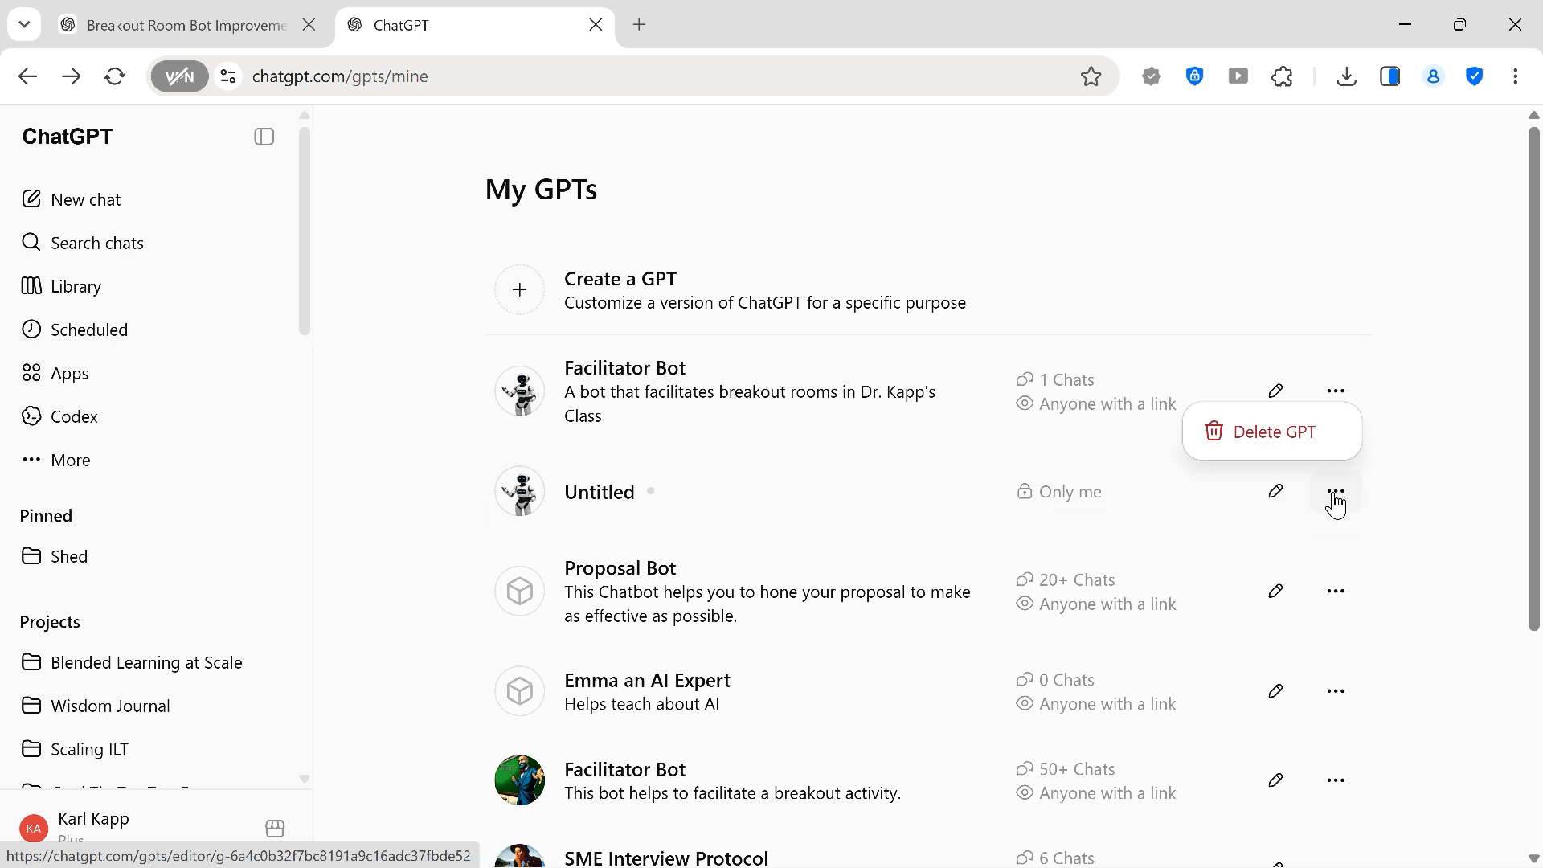
left_click(1272, 438)
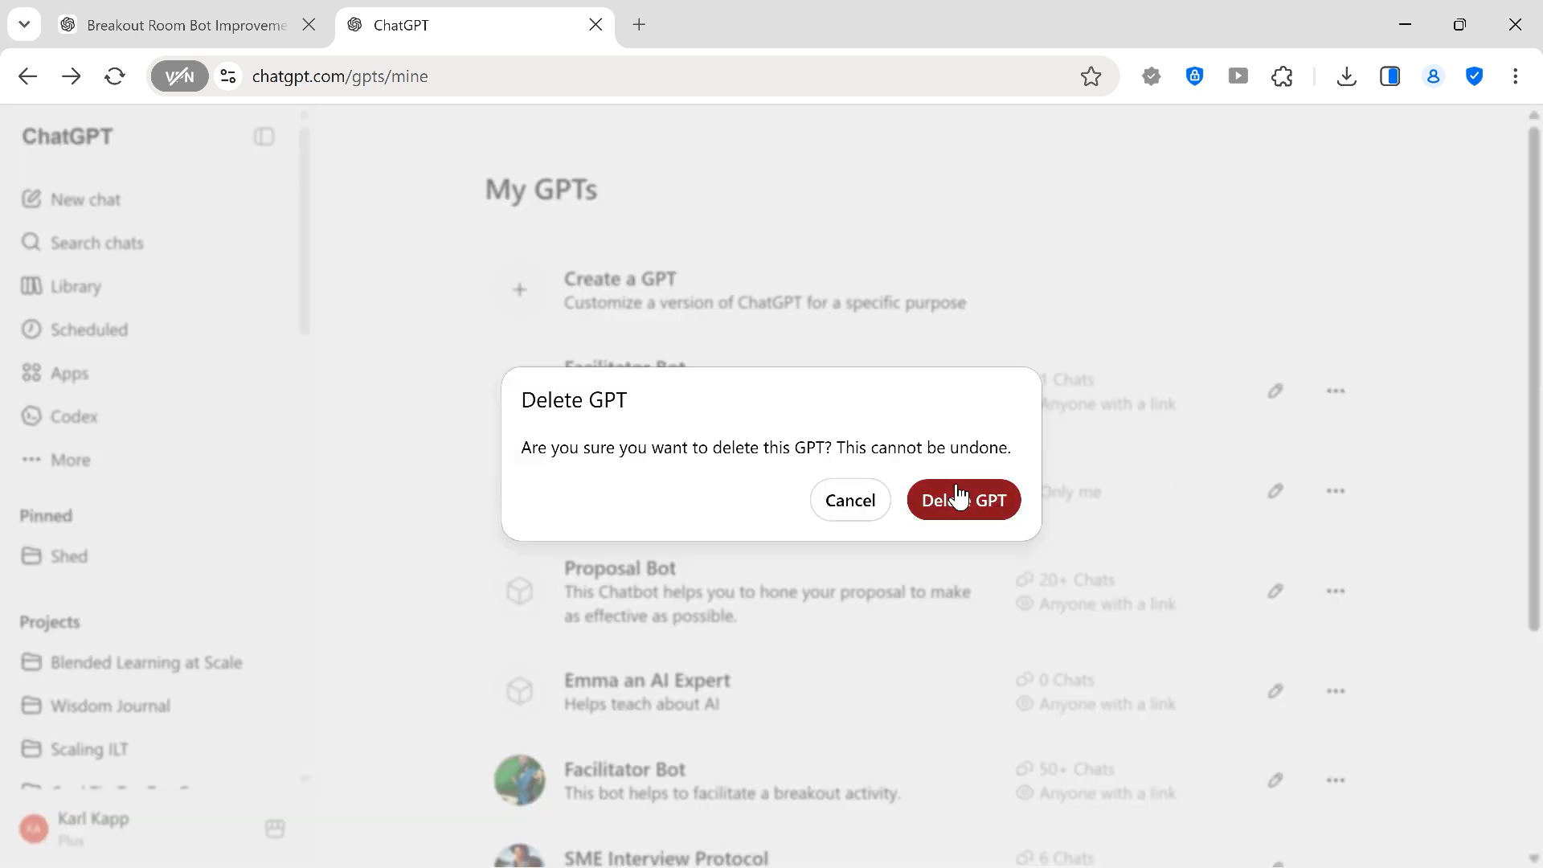
left_click(959, 490)
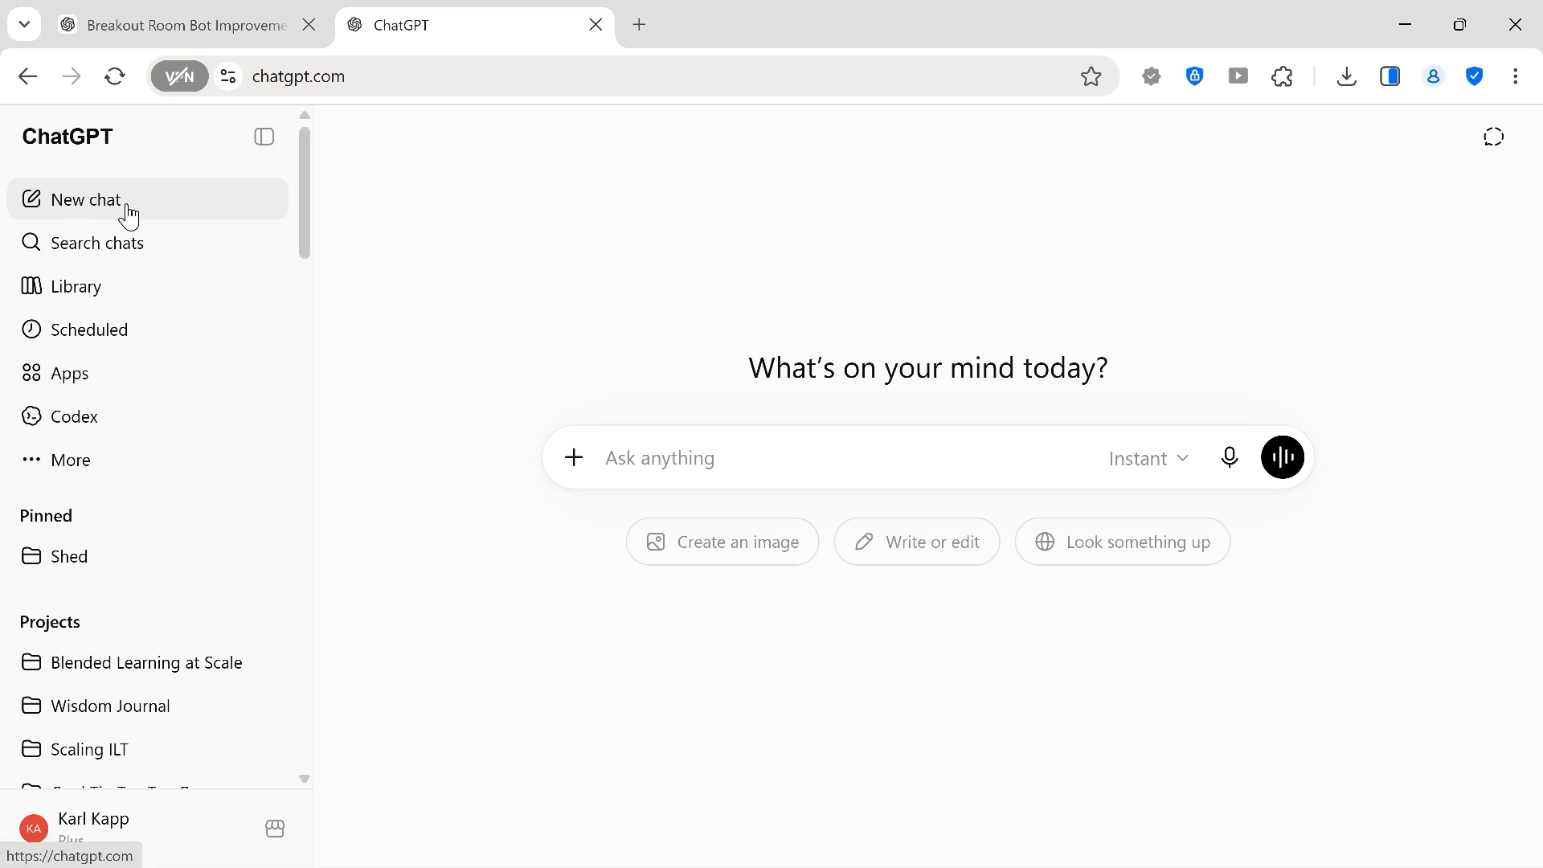
From the new chat page, open the GPTs directory again
left_click(80, 456)
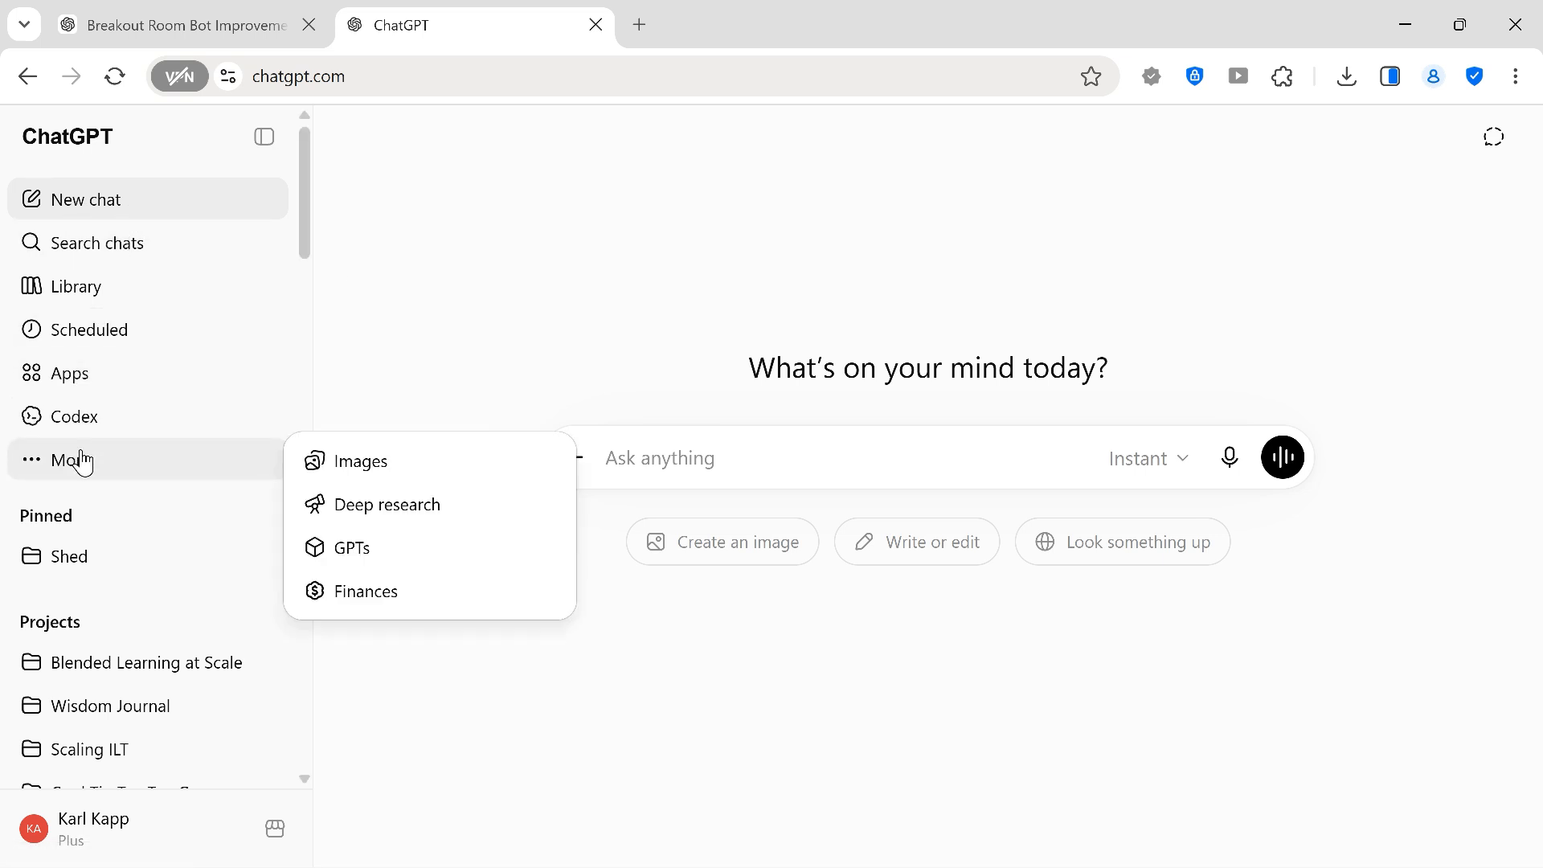
left_click(354, 556)
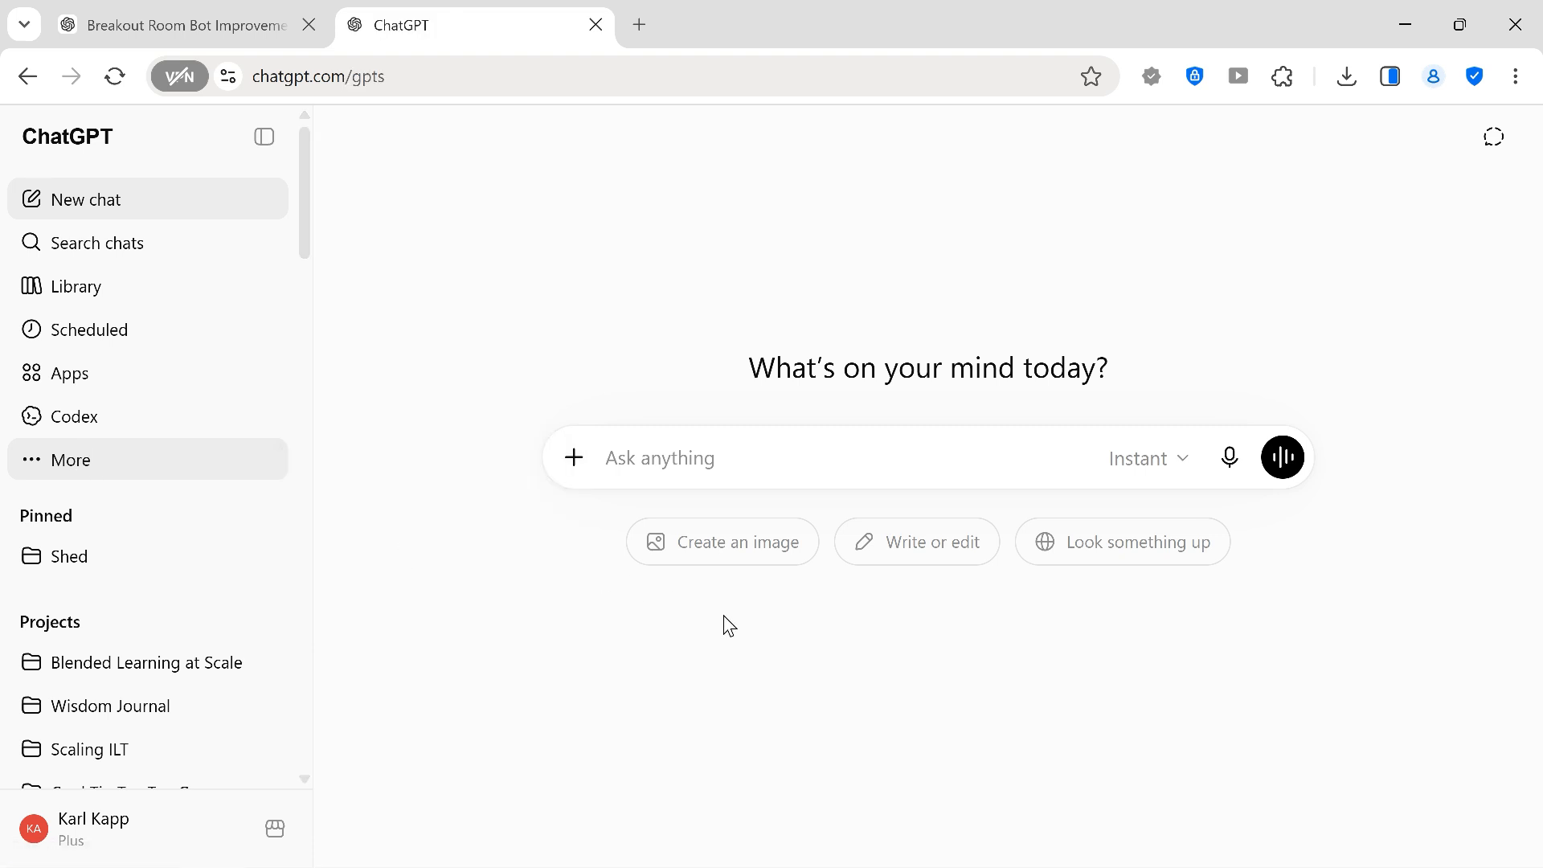